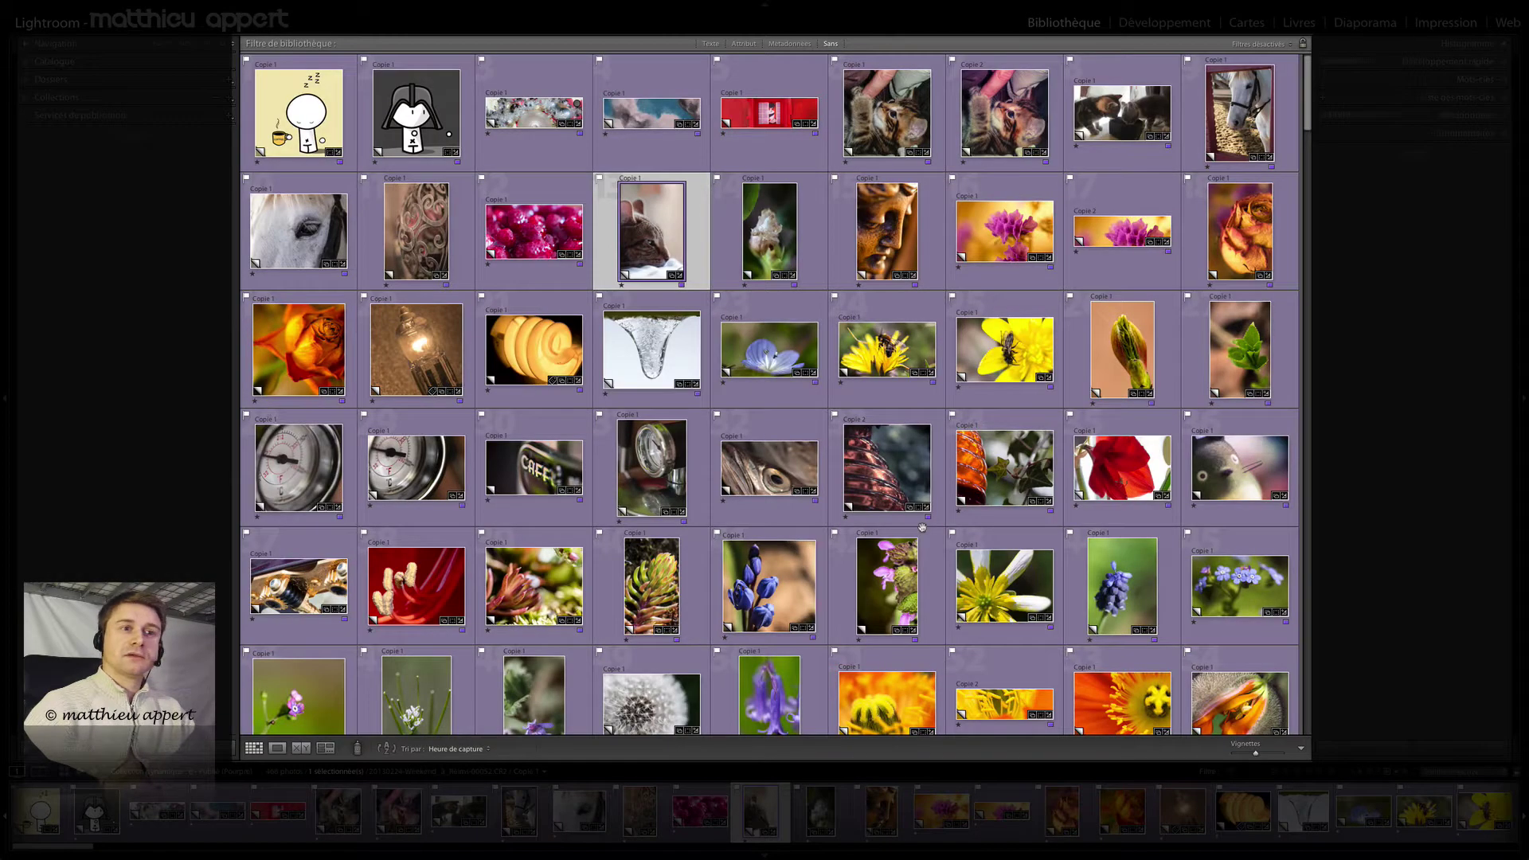
# Show the selected cat photo in Loupe view and return to the thumbnail grid
pyautogui.click(278, 749)
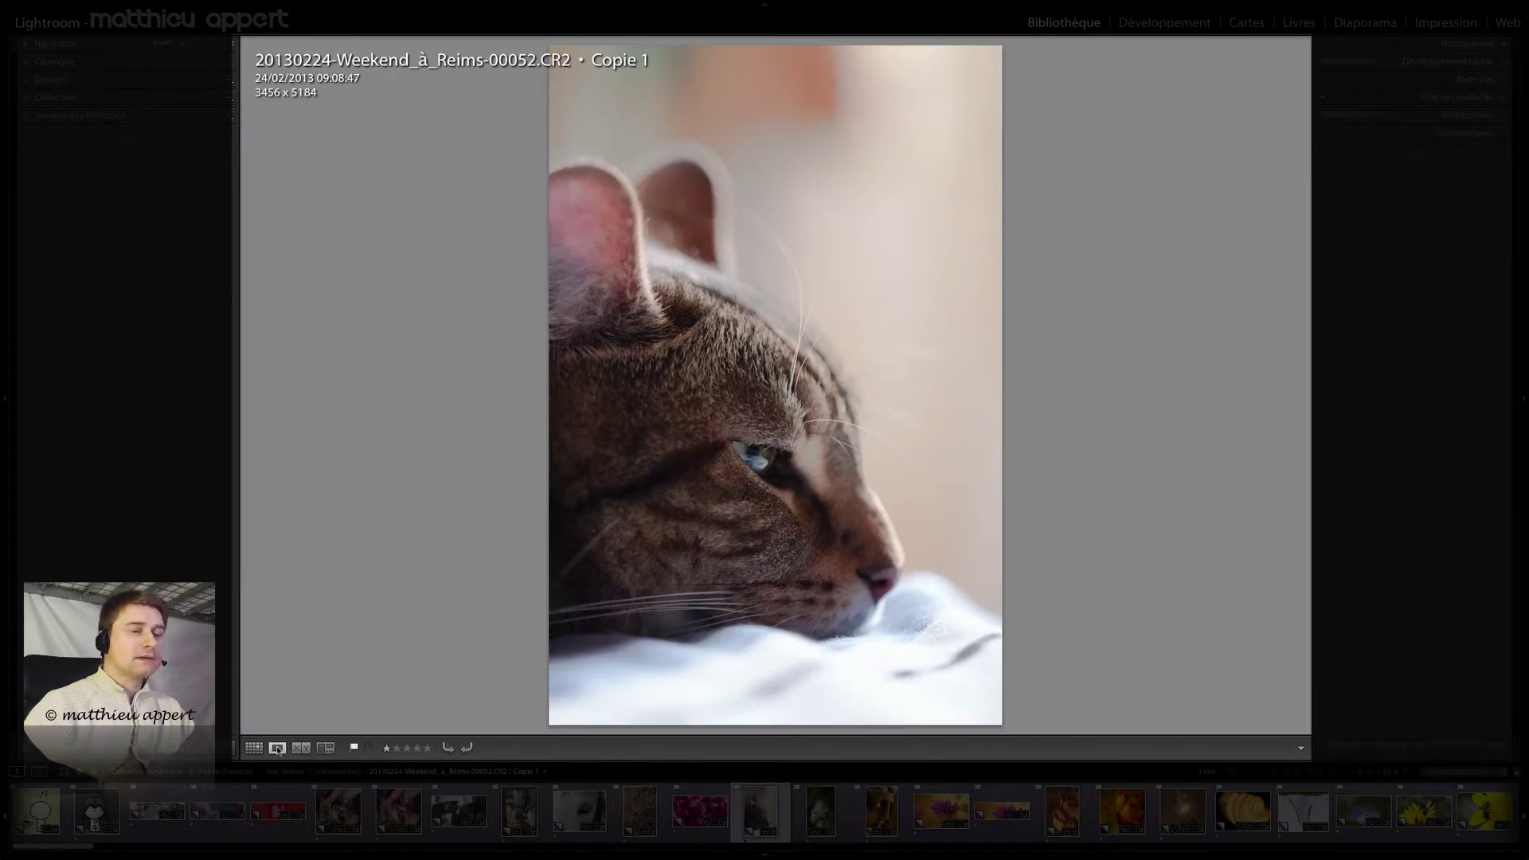
pyautogui.click(253, 748)
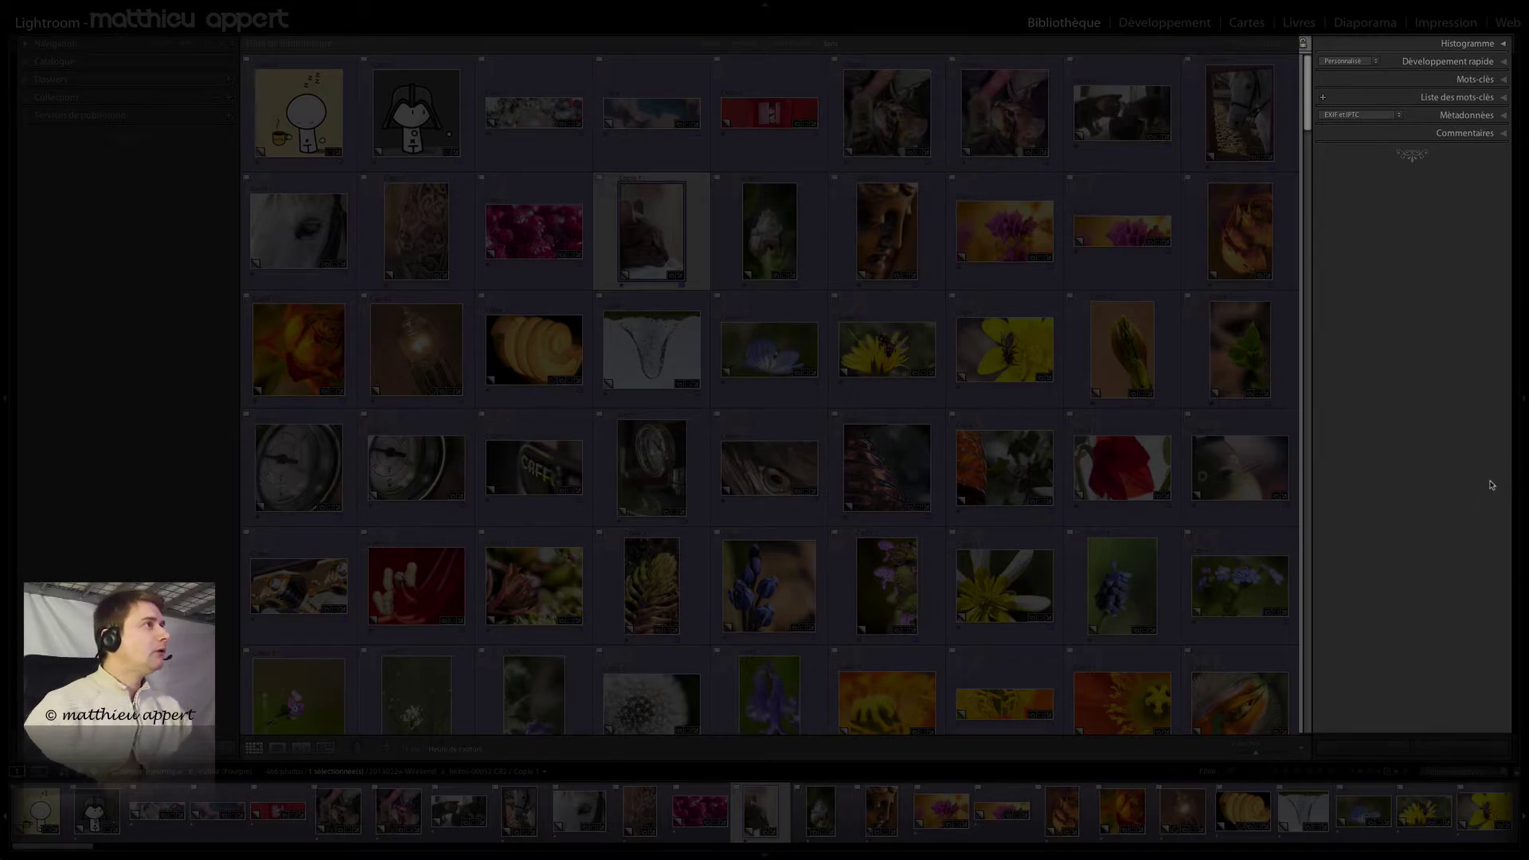
# Expand the Navigation preview and toggle the interface dimming
pyautogui.press('l')
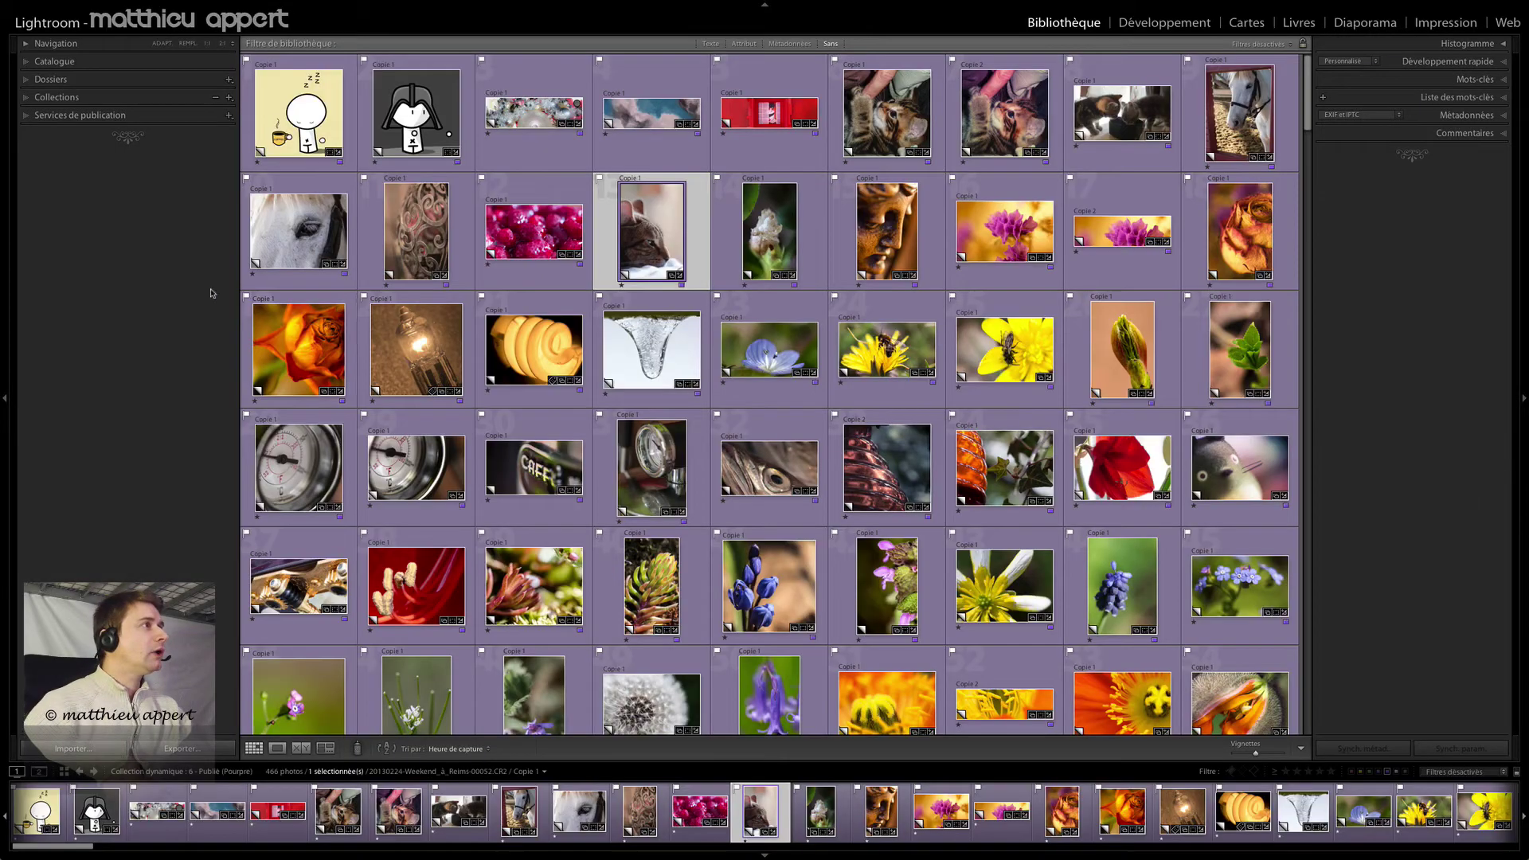
pyautogui.click(40, 47)
pyautogui.press('l')
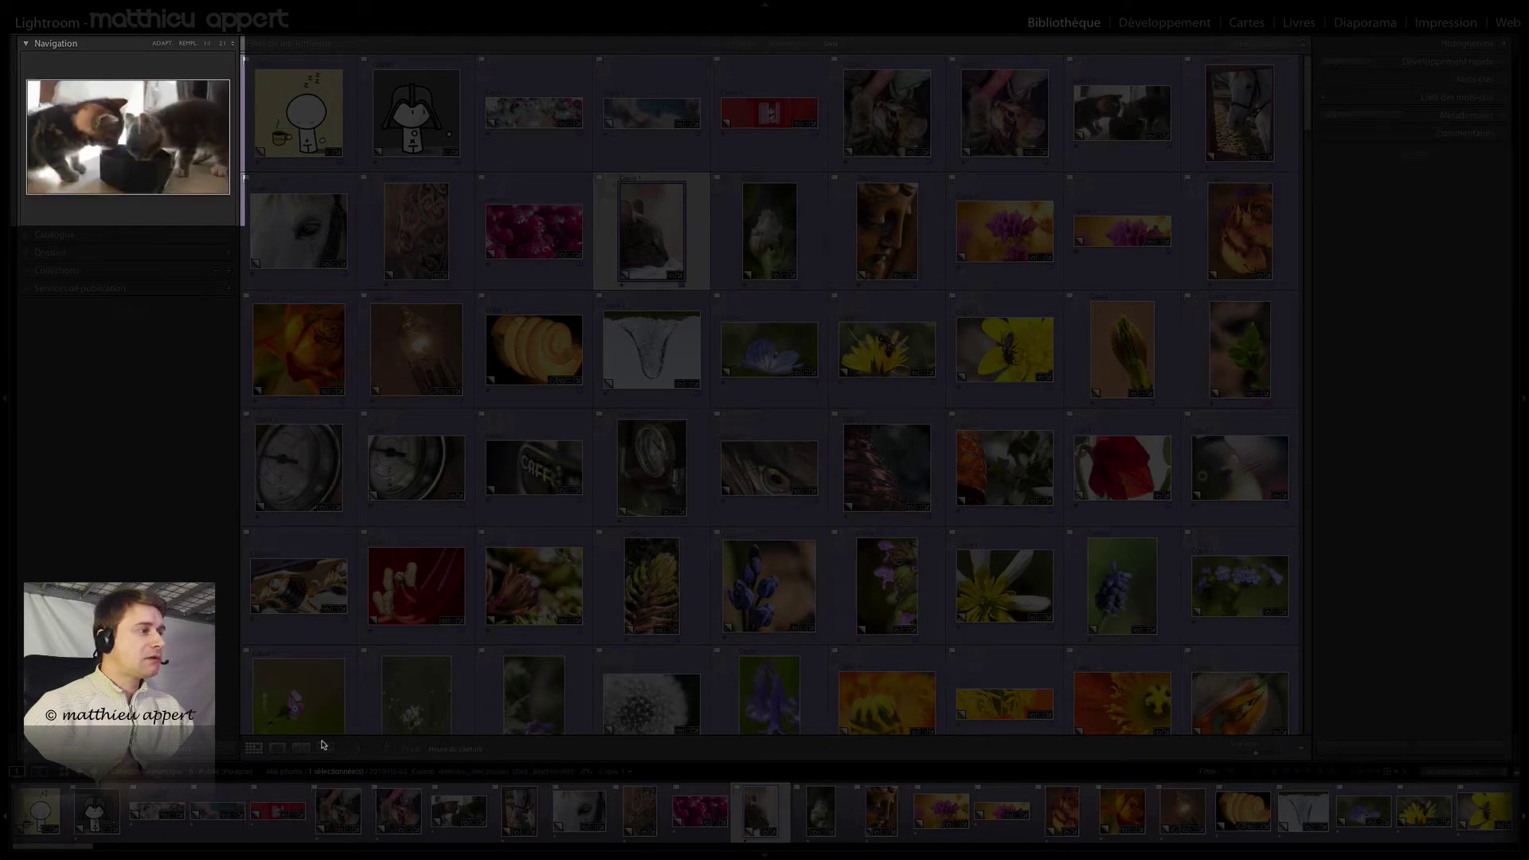
# Inspect the cat photo in Loupe view at the fill, 1:1, 2:1 and 11:1 zoom levels, and return it to fit
pyautogui.click(280, 747)
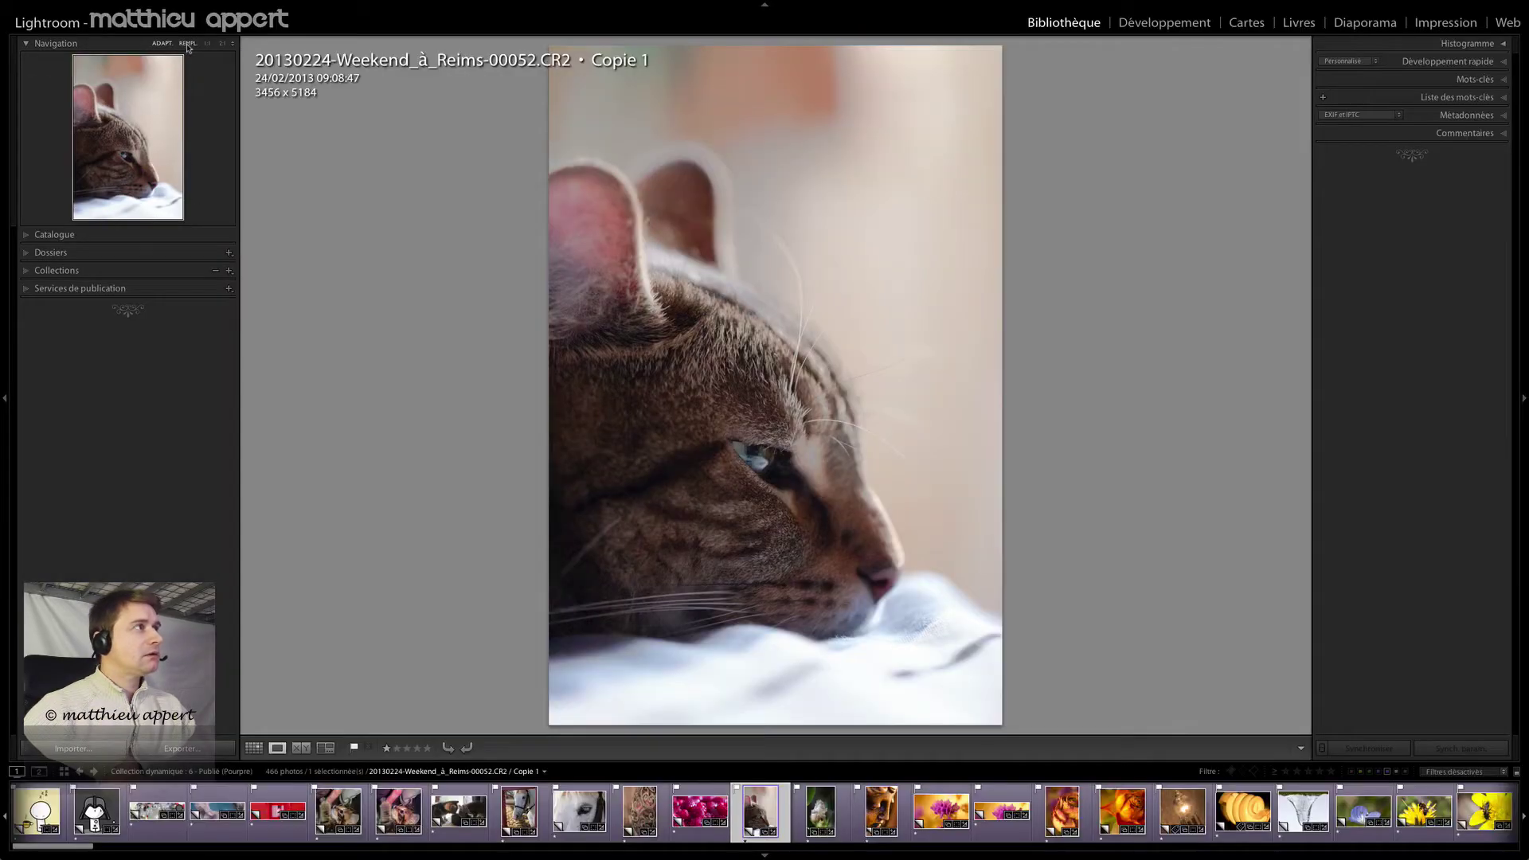
pyautogui.click(188, 45)
pyautogui.click(208, 46)
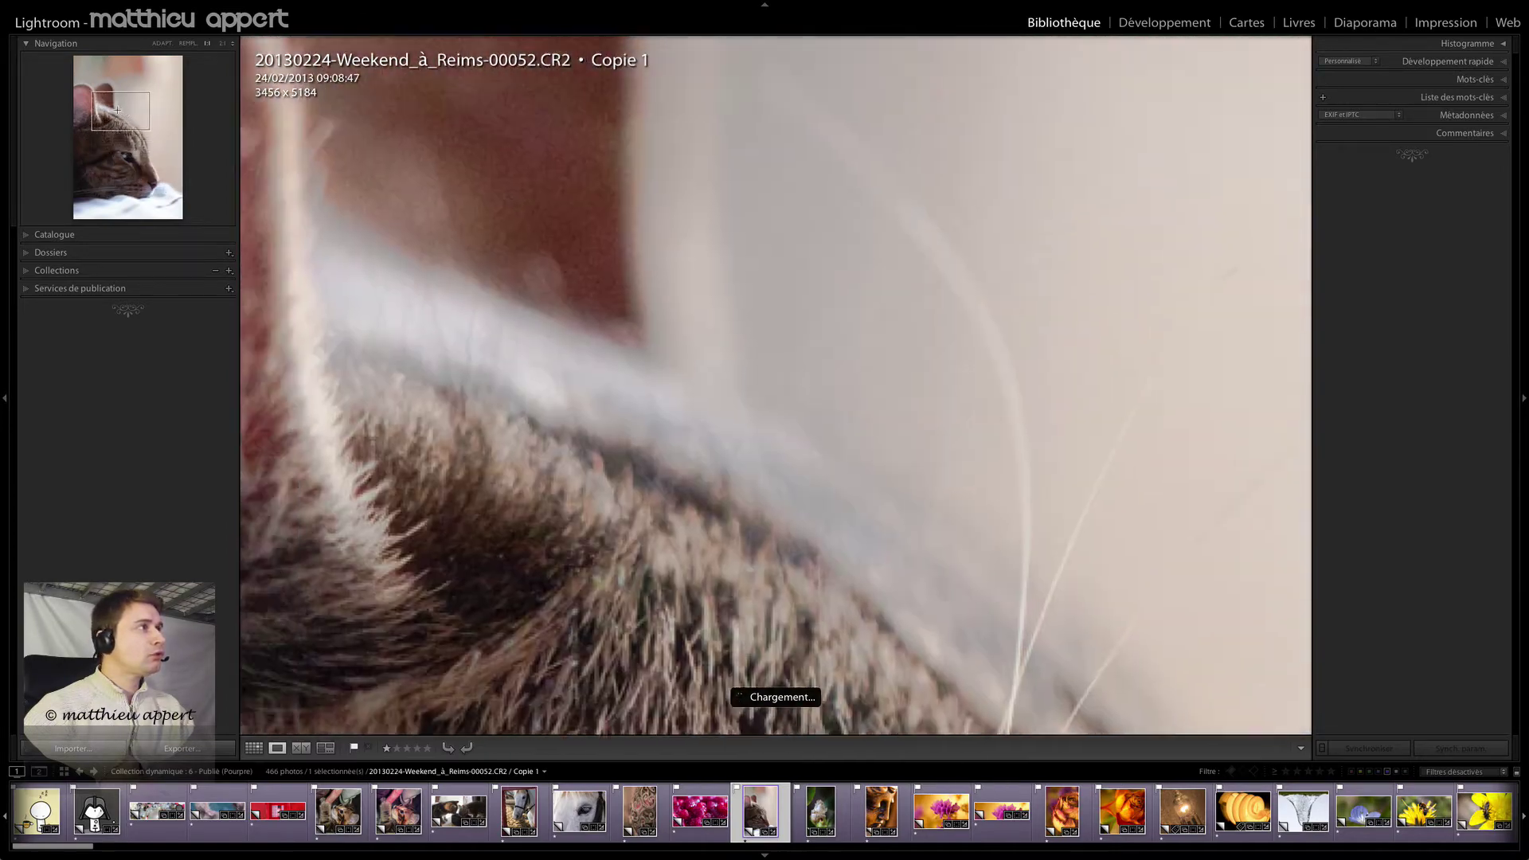
pyautogui.click(115, 108)
pyautogui.click(221, 45)
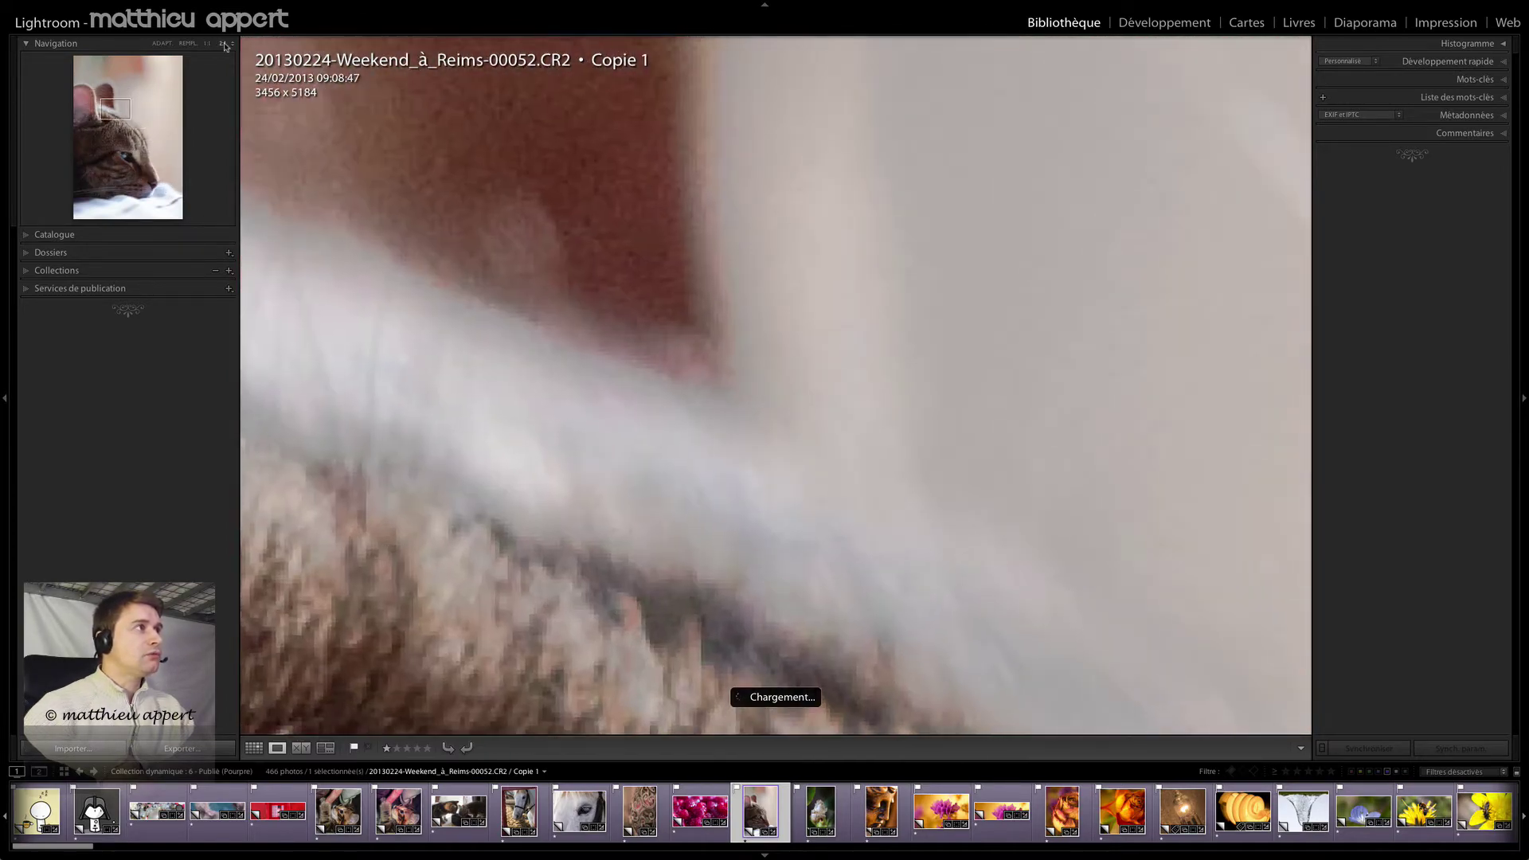
pyautogui.click(231, 46)
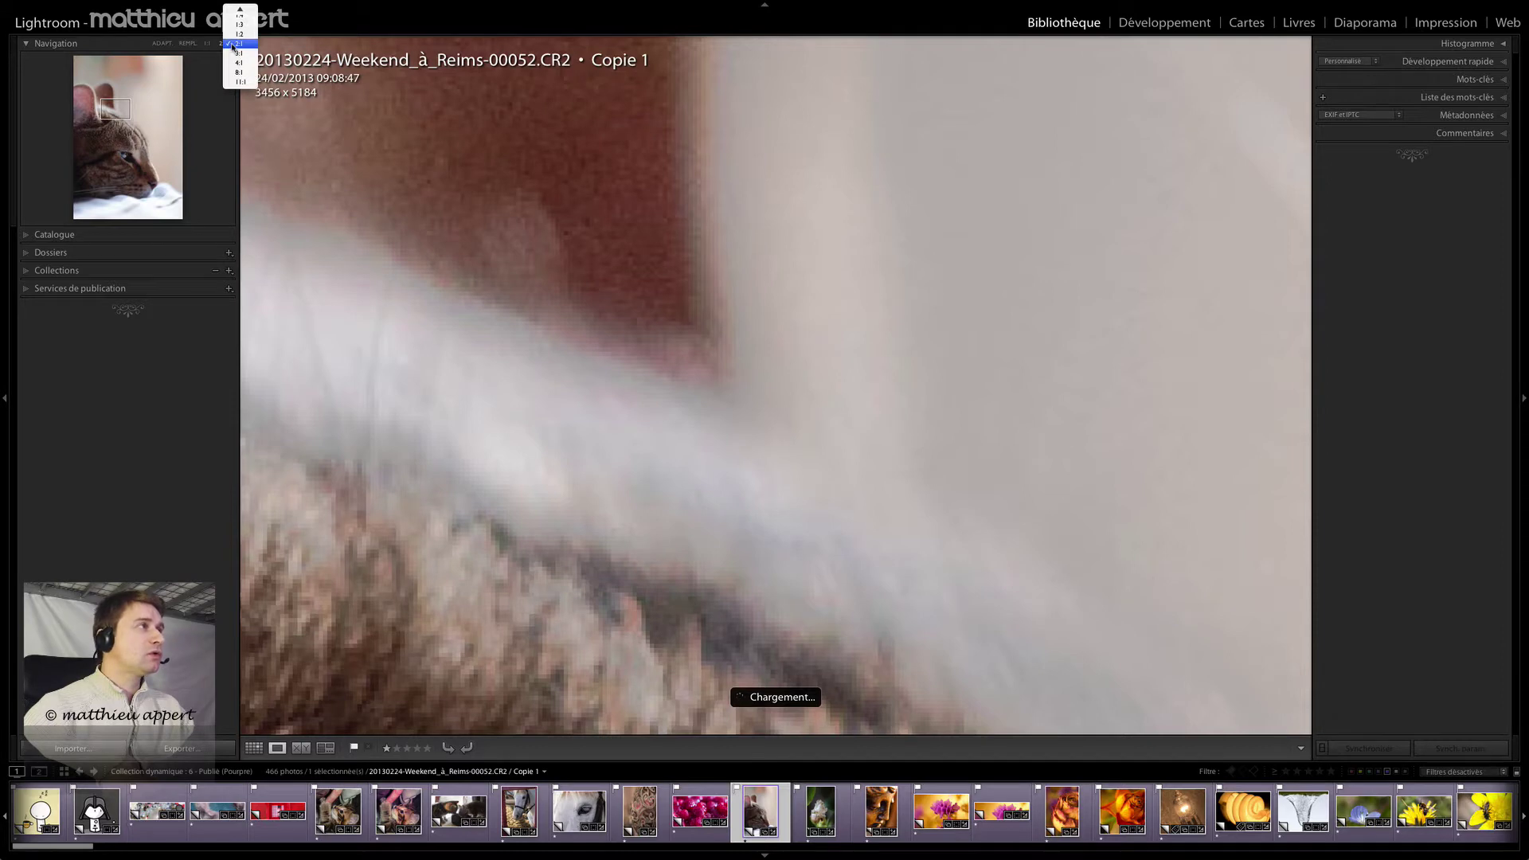
pyautogui.click(239, 82)
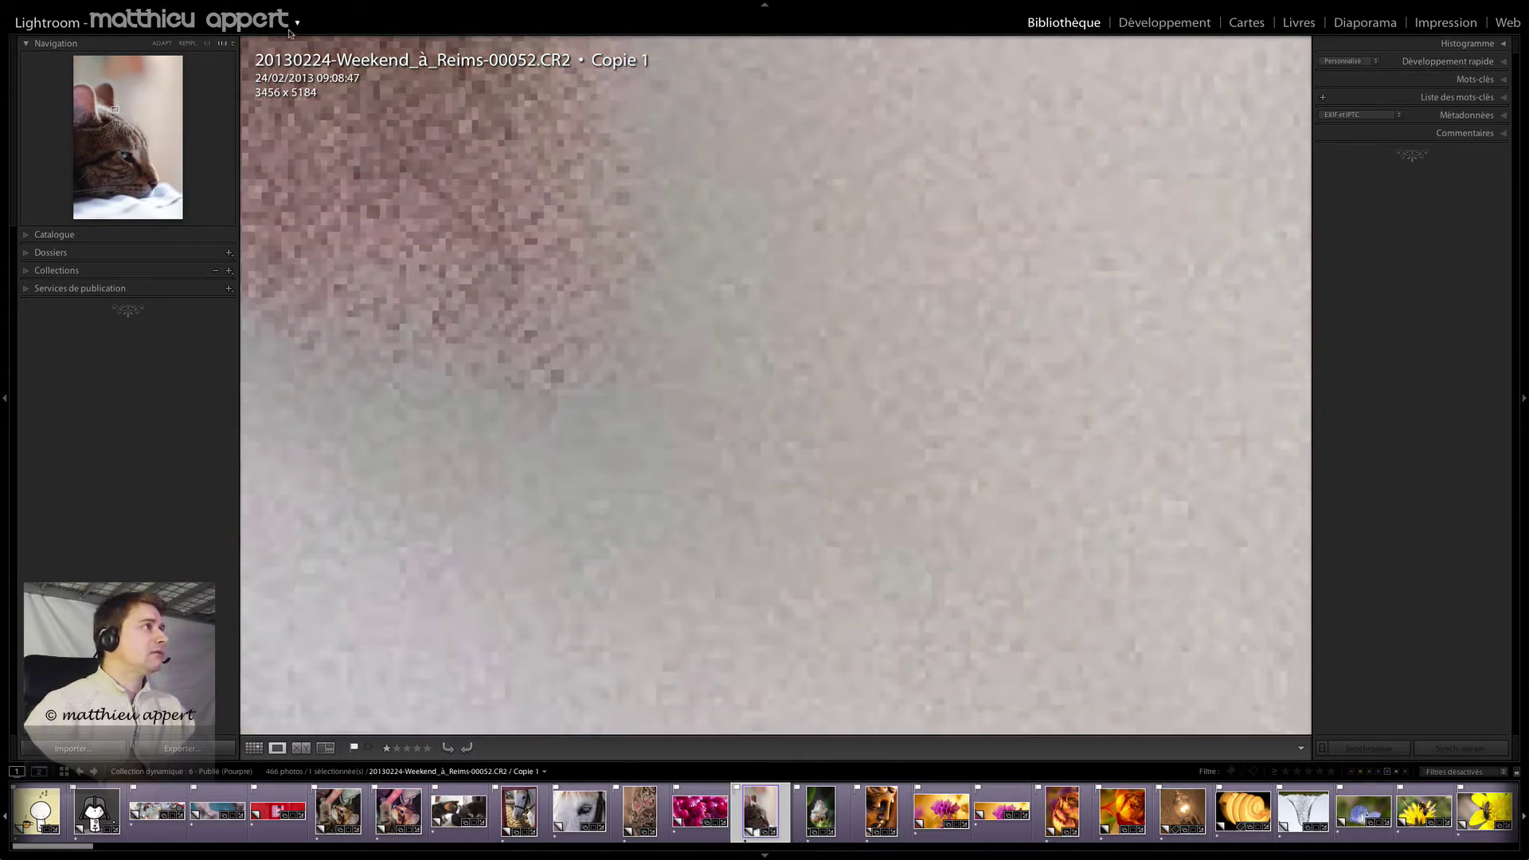
pyautogui.click(164, 44)
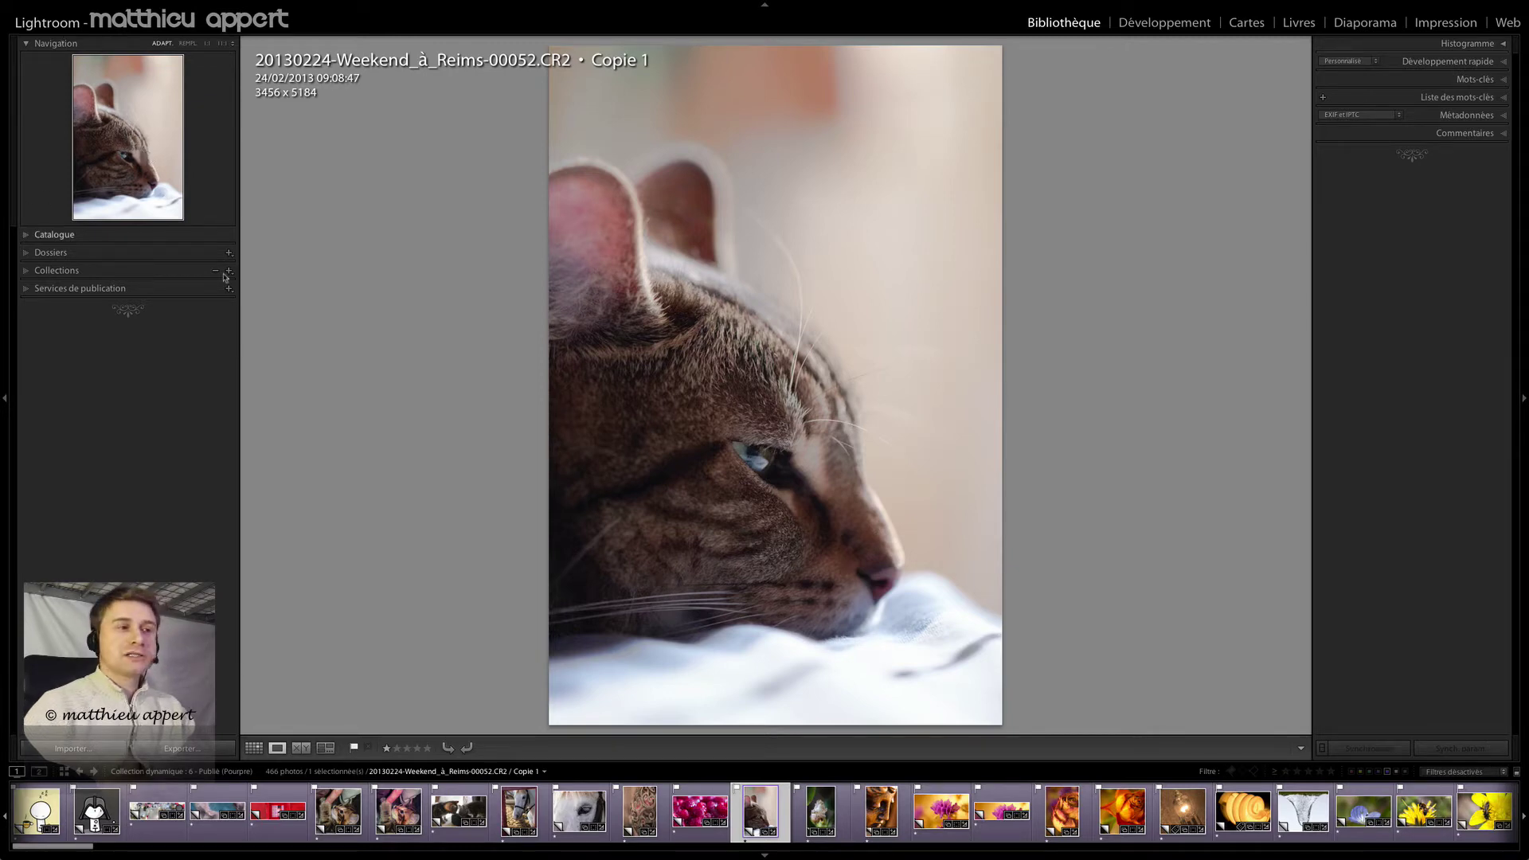
# Return to the thumbnail grid and preview the pressure gauge photo and the "CAFÉ" lettering photo in the navigator
pyautogui.click(253, 748)
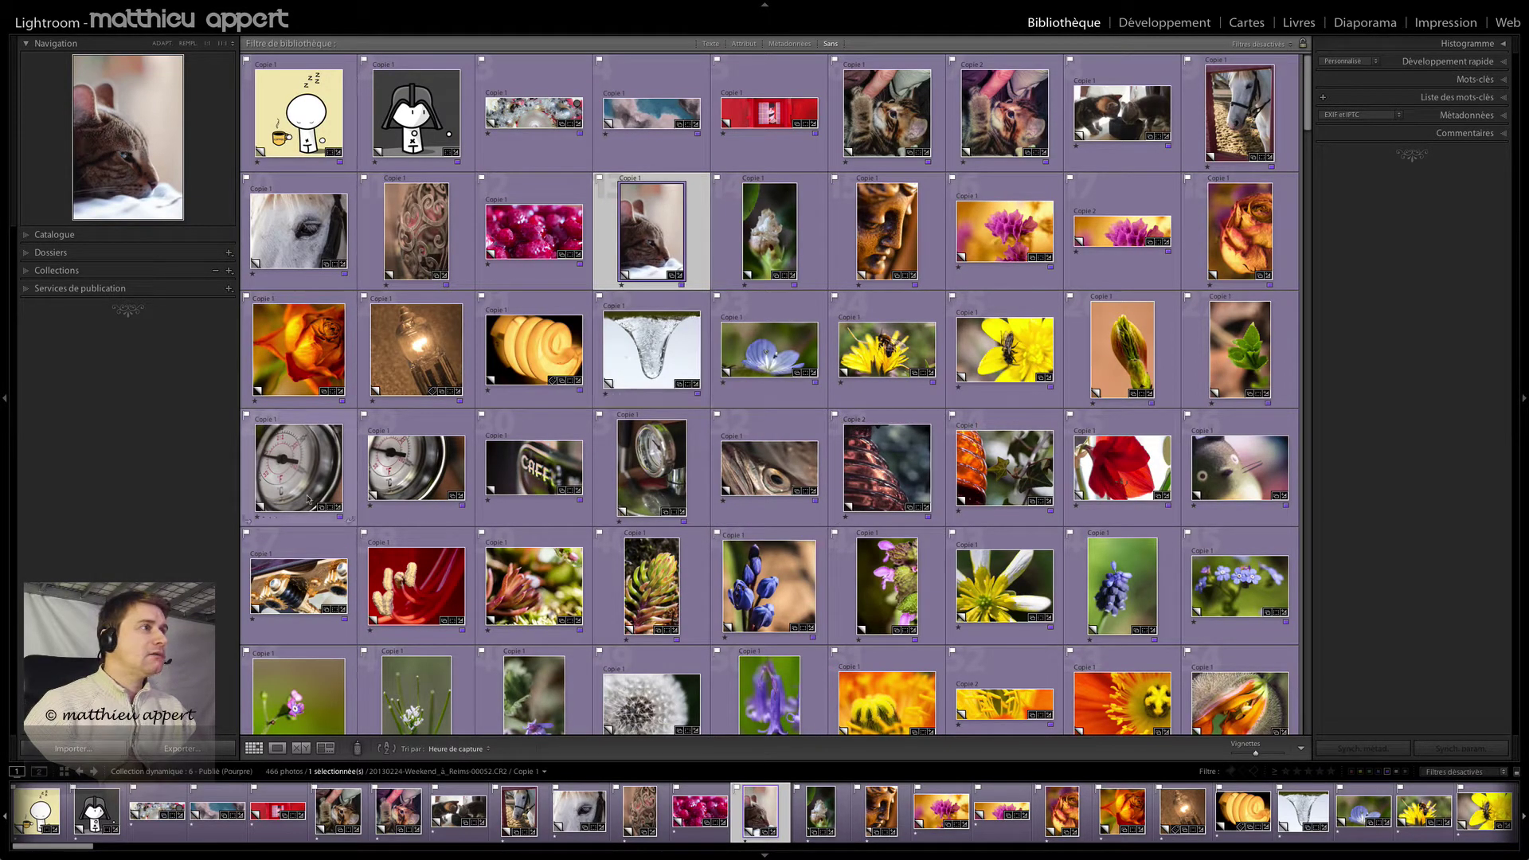
pyautogui.click(651, 468)
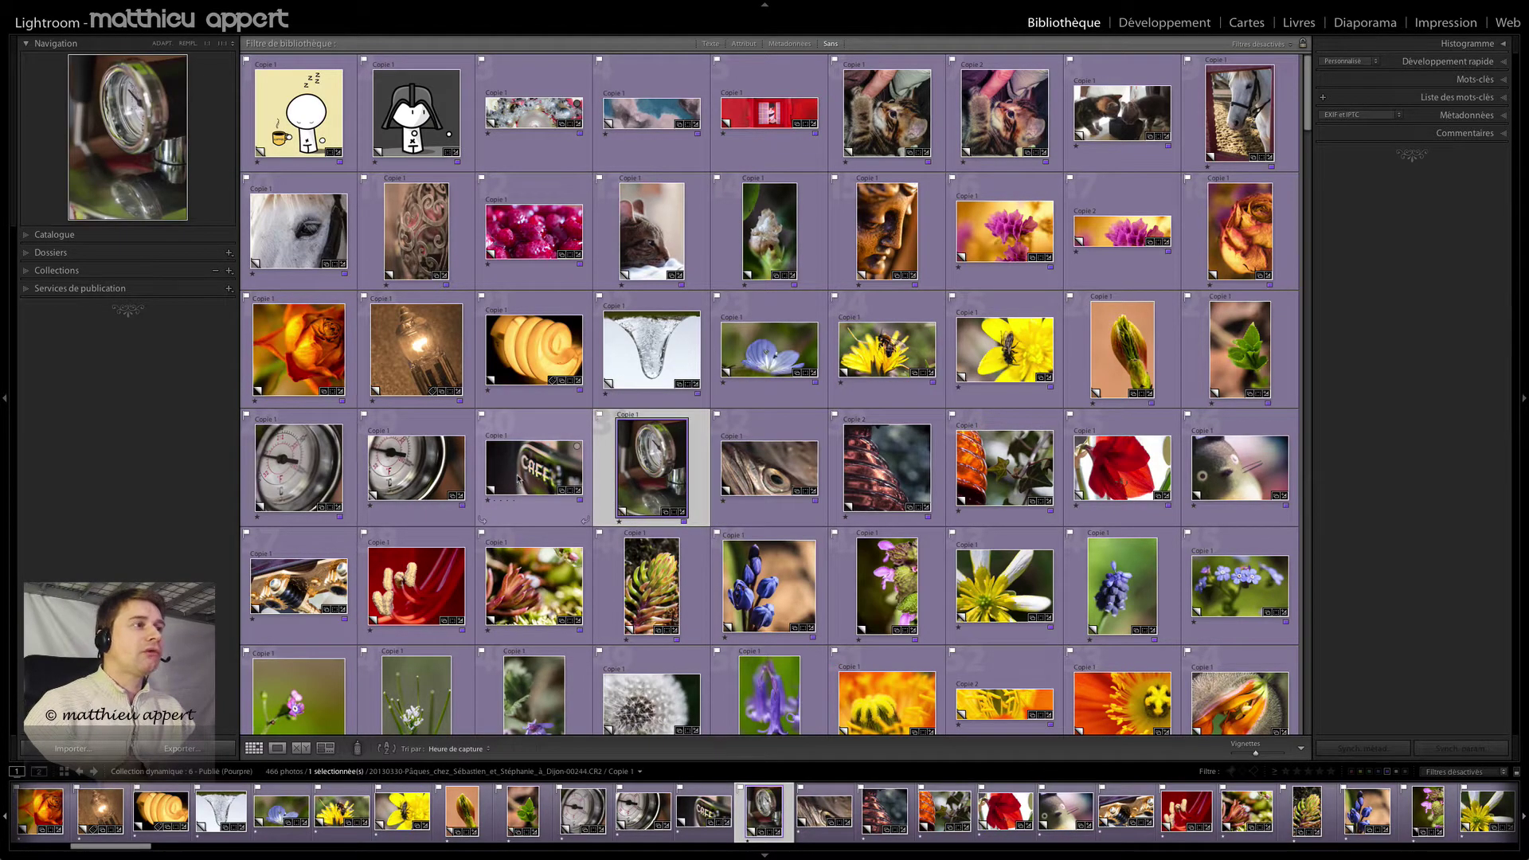
pyautogui.click(488, 466)
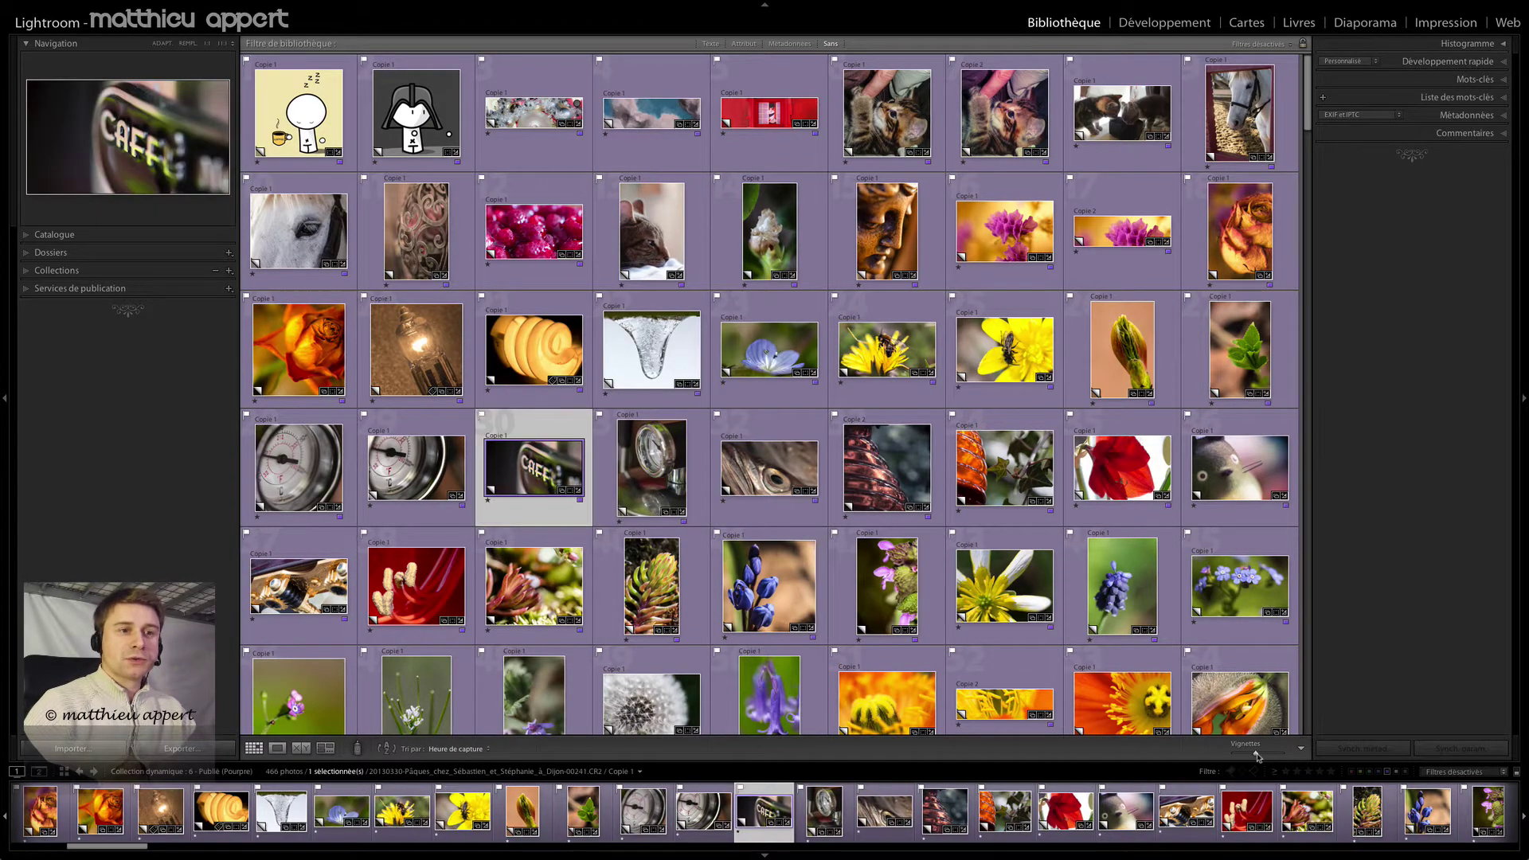
# Shrink the grid thumbnails and select the upright yellow flower close-up in the fifth row
pyautogui.moveTo(1256, 753); pyautogui.dragTo(1247, 754)
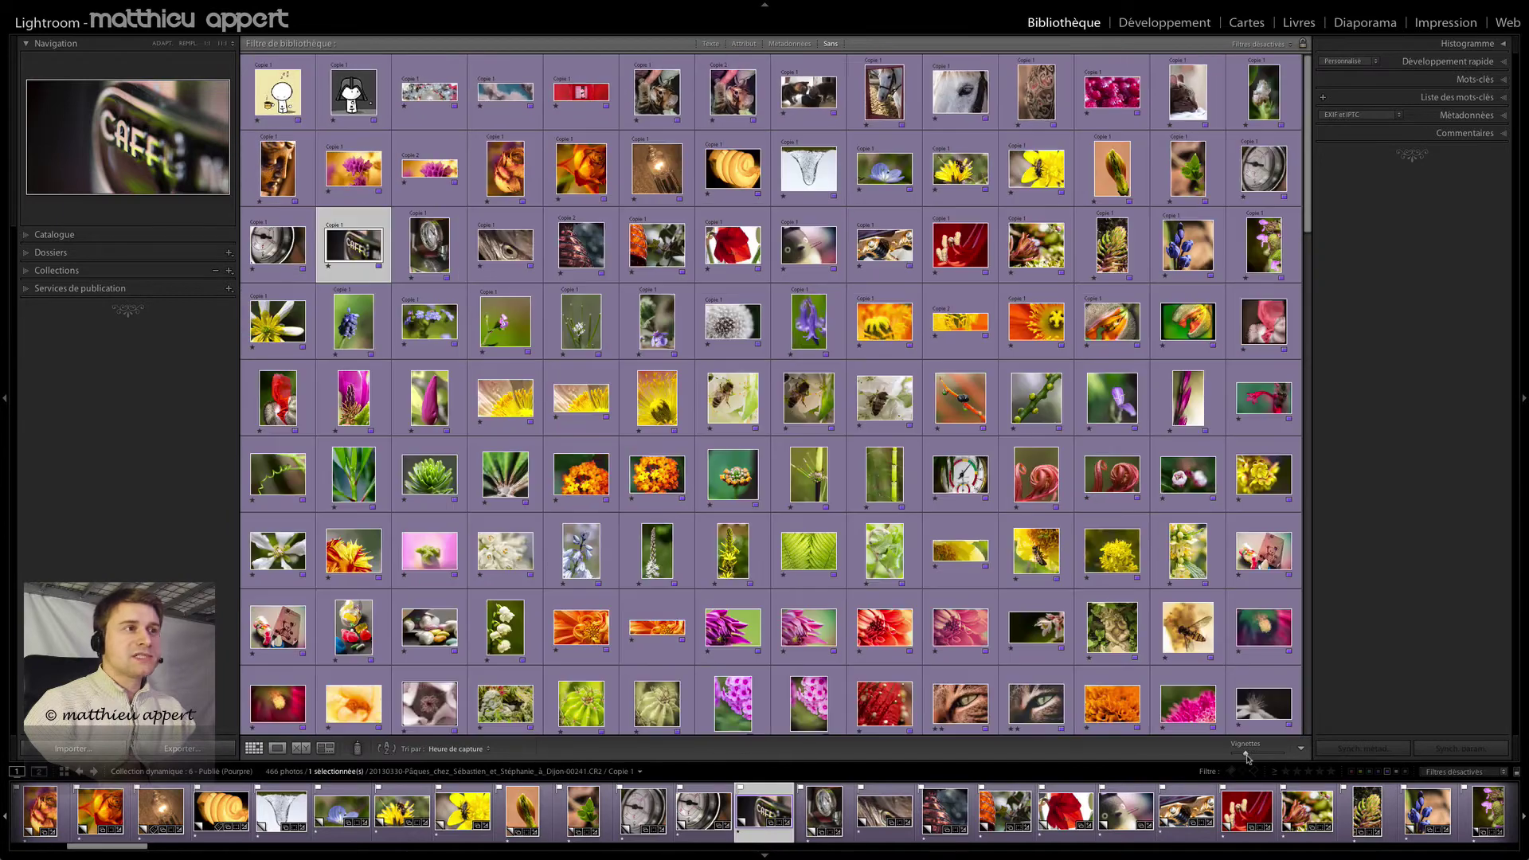
pyautogui.click(572, 393)
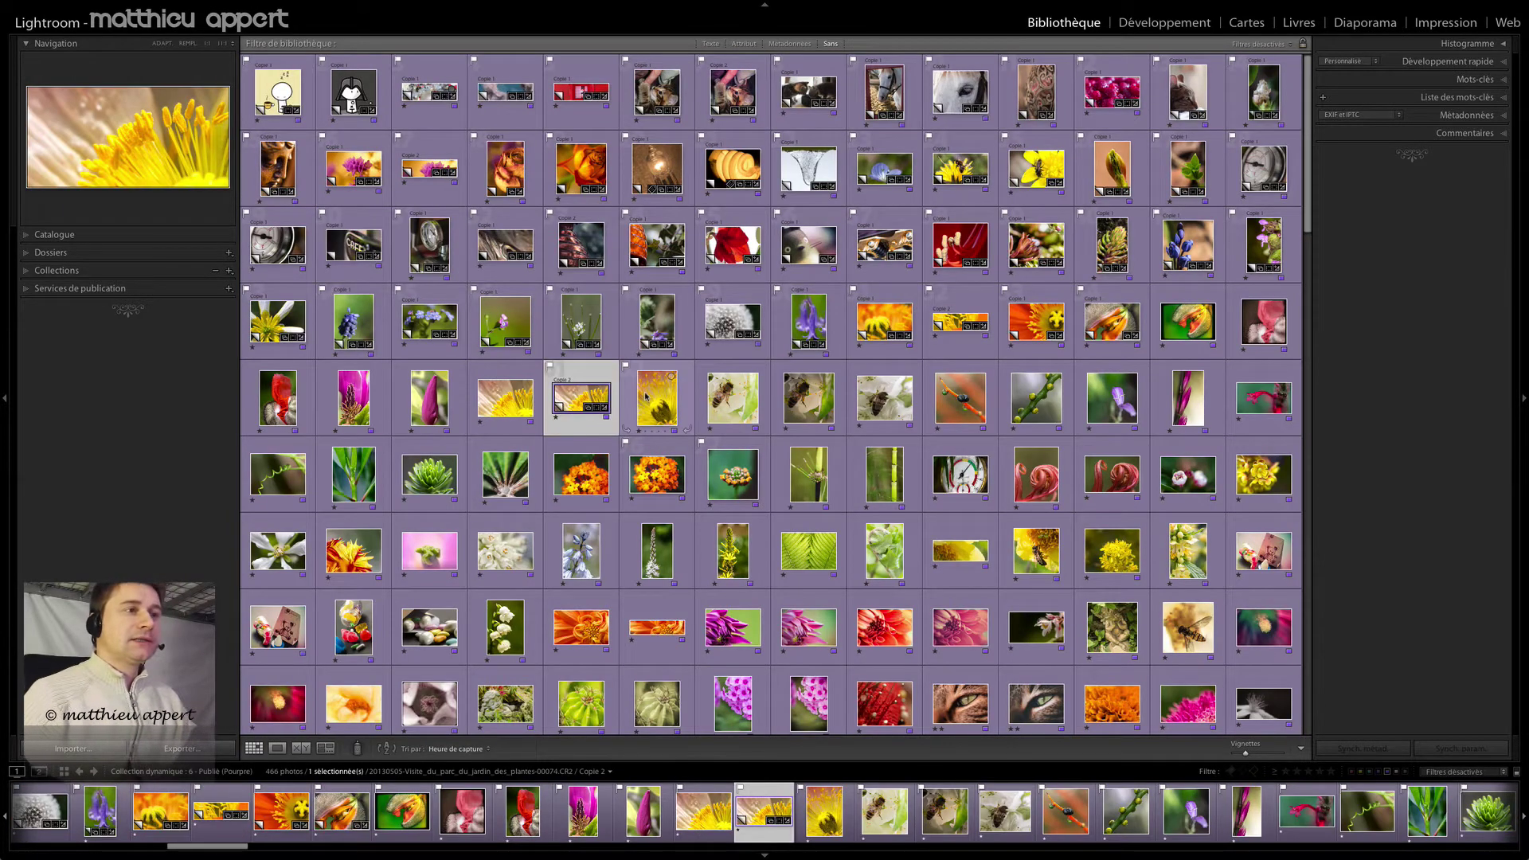
pyautogui.press('Right')
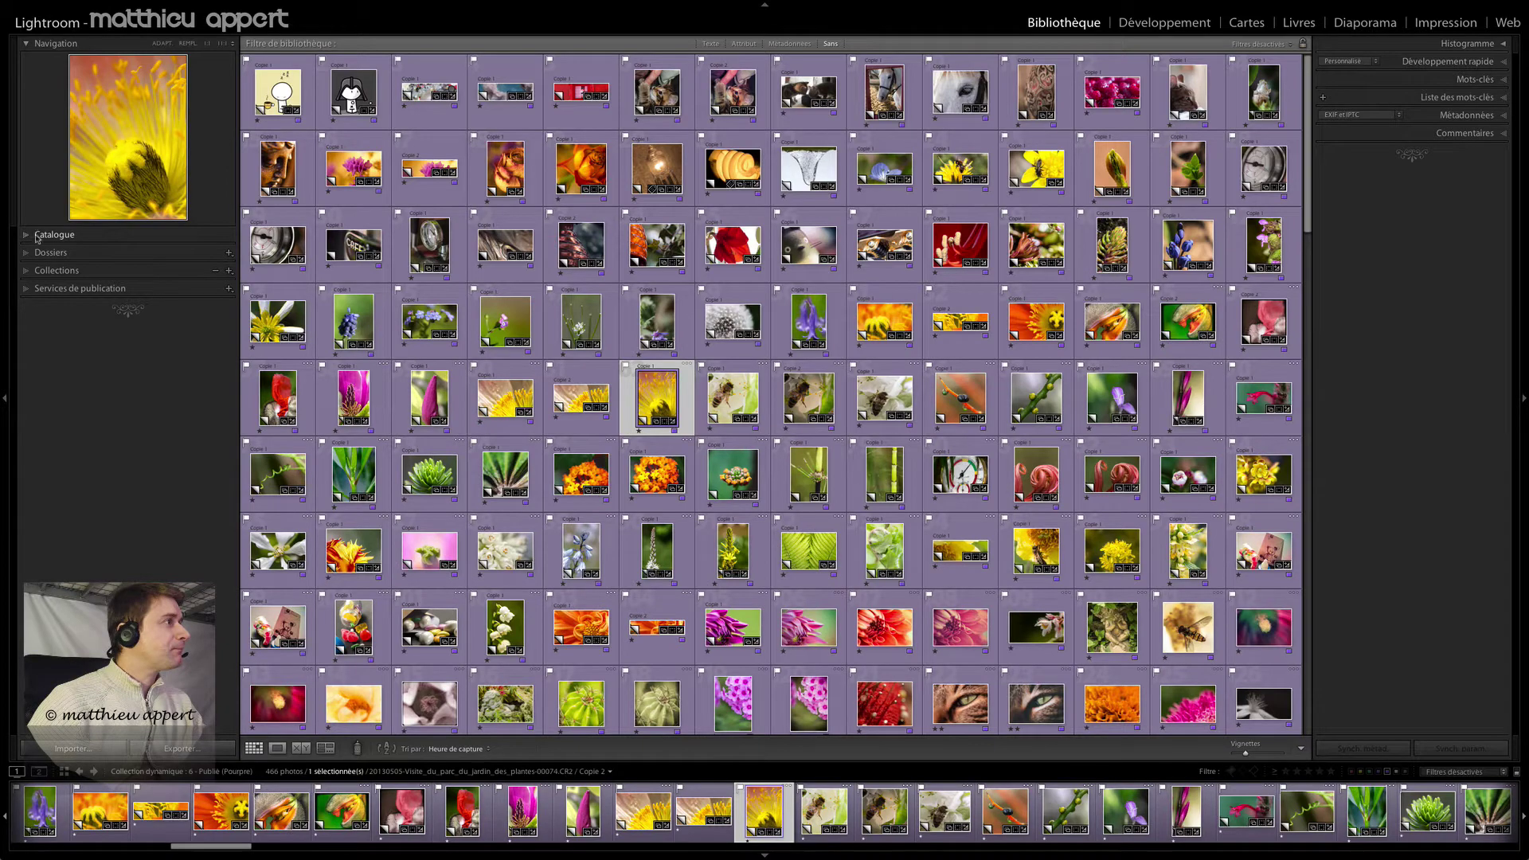
# Examine the Catalogue entries and expand Dossiers with its Chronologie folder to show the yearly subfolders
pyautogui.click(40, 235)
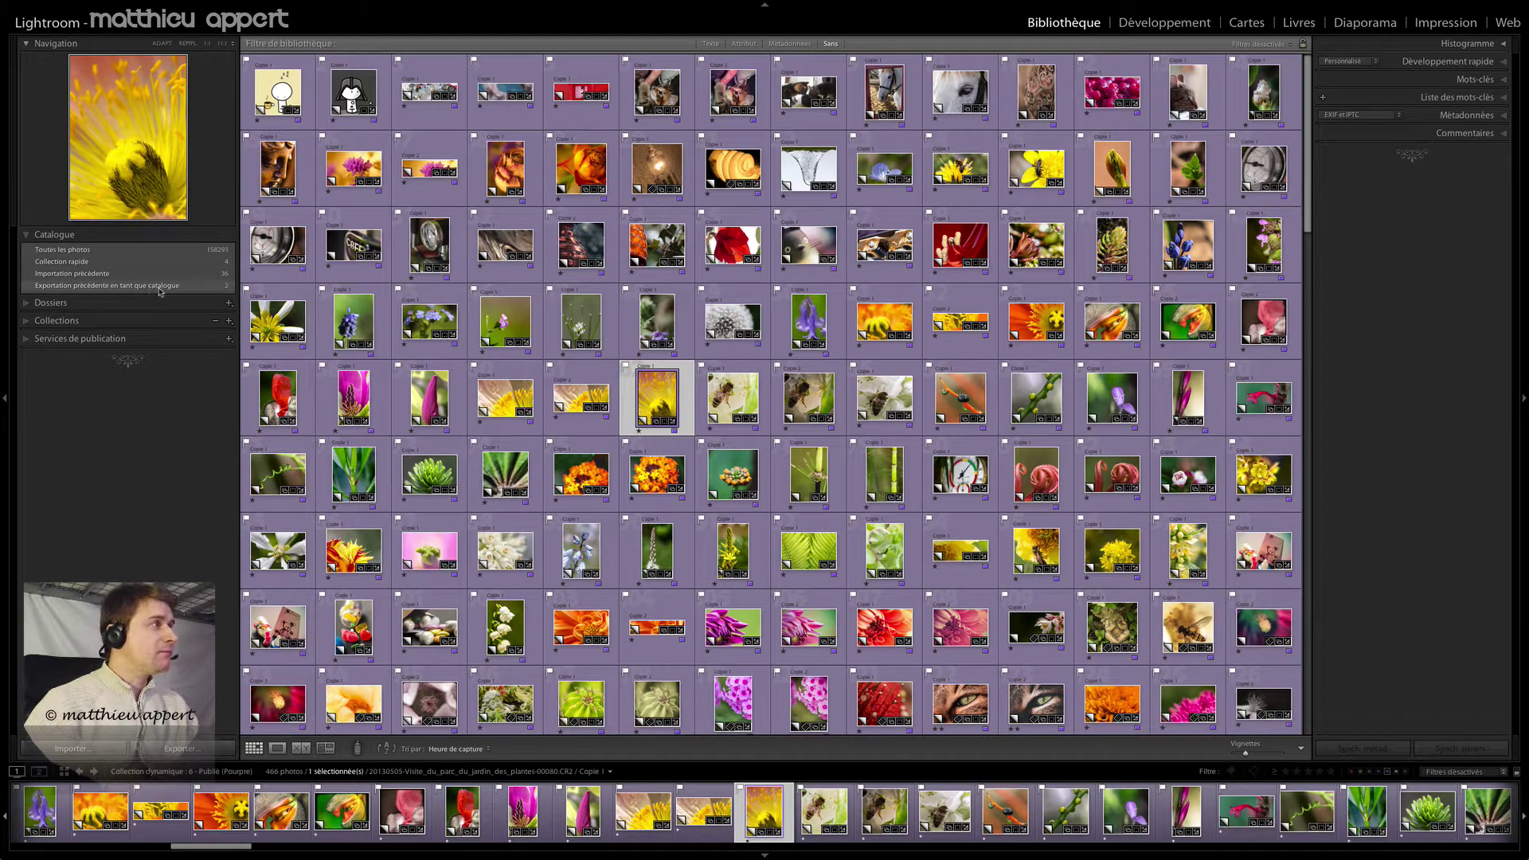
pyautogui.click(25, 304)
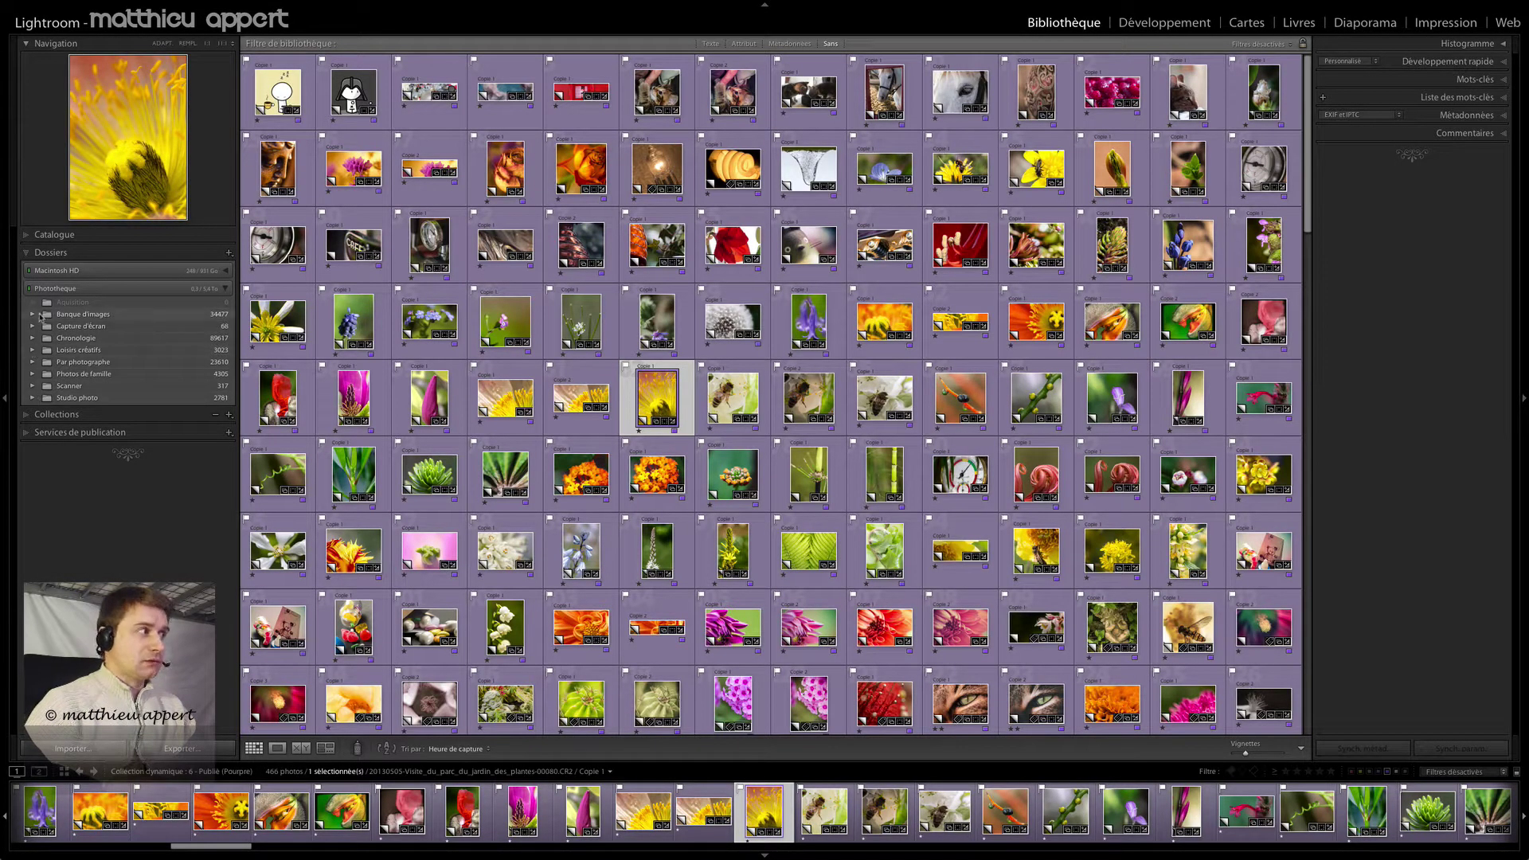
pyautogui.click(32, 337)
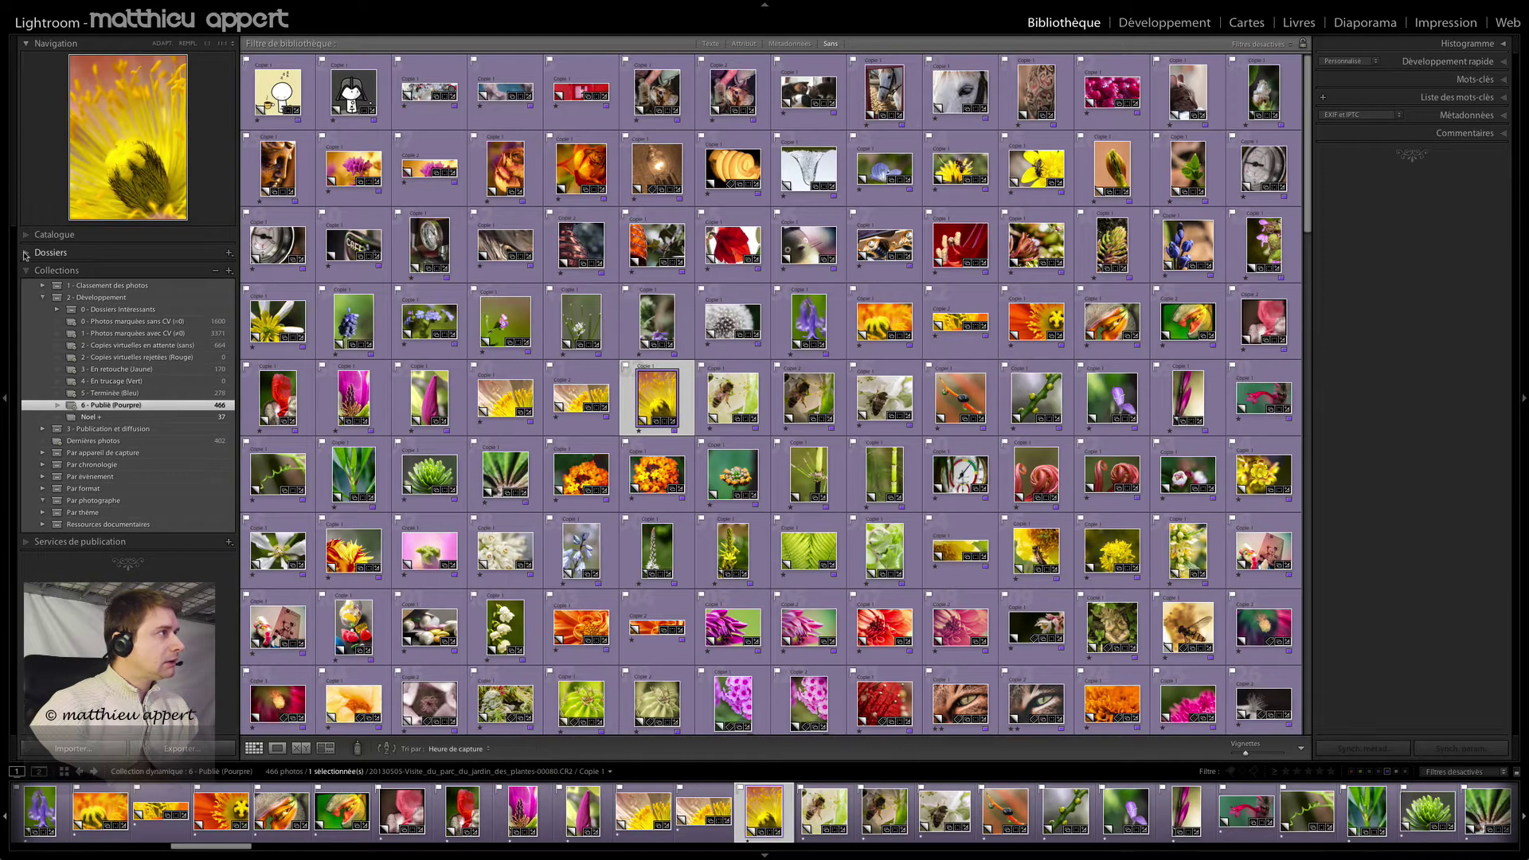
pyautogui.click(25, 253)
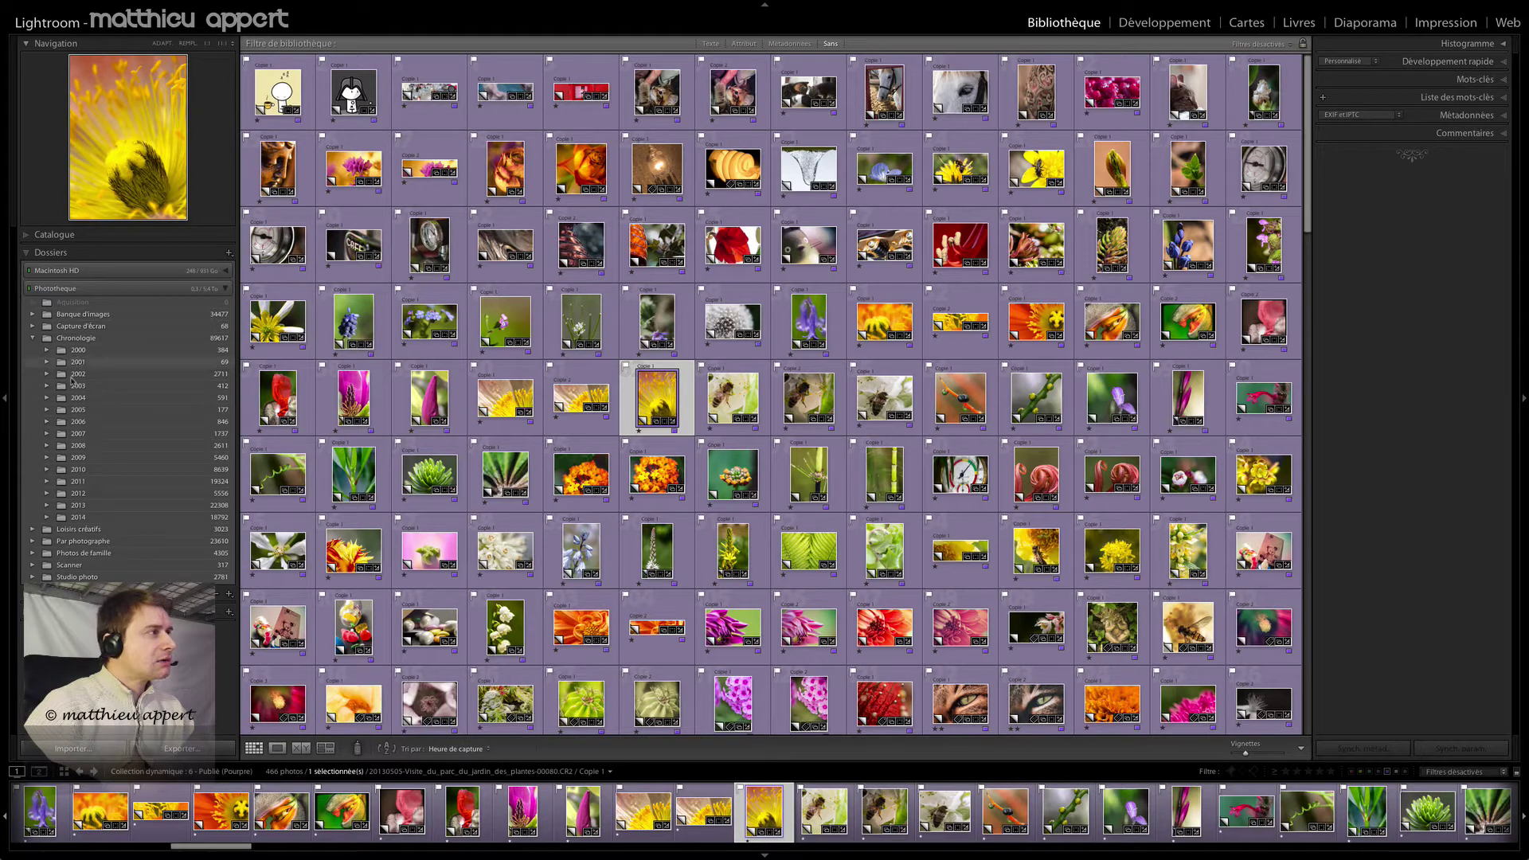
# Look through the dated event subfolders of the 2014 folder and collapse it again
pyautogui.click(47, 518)
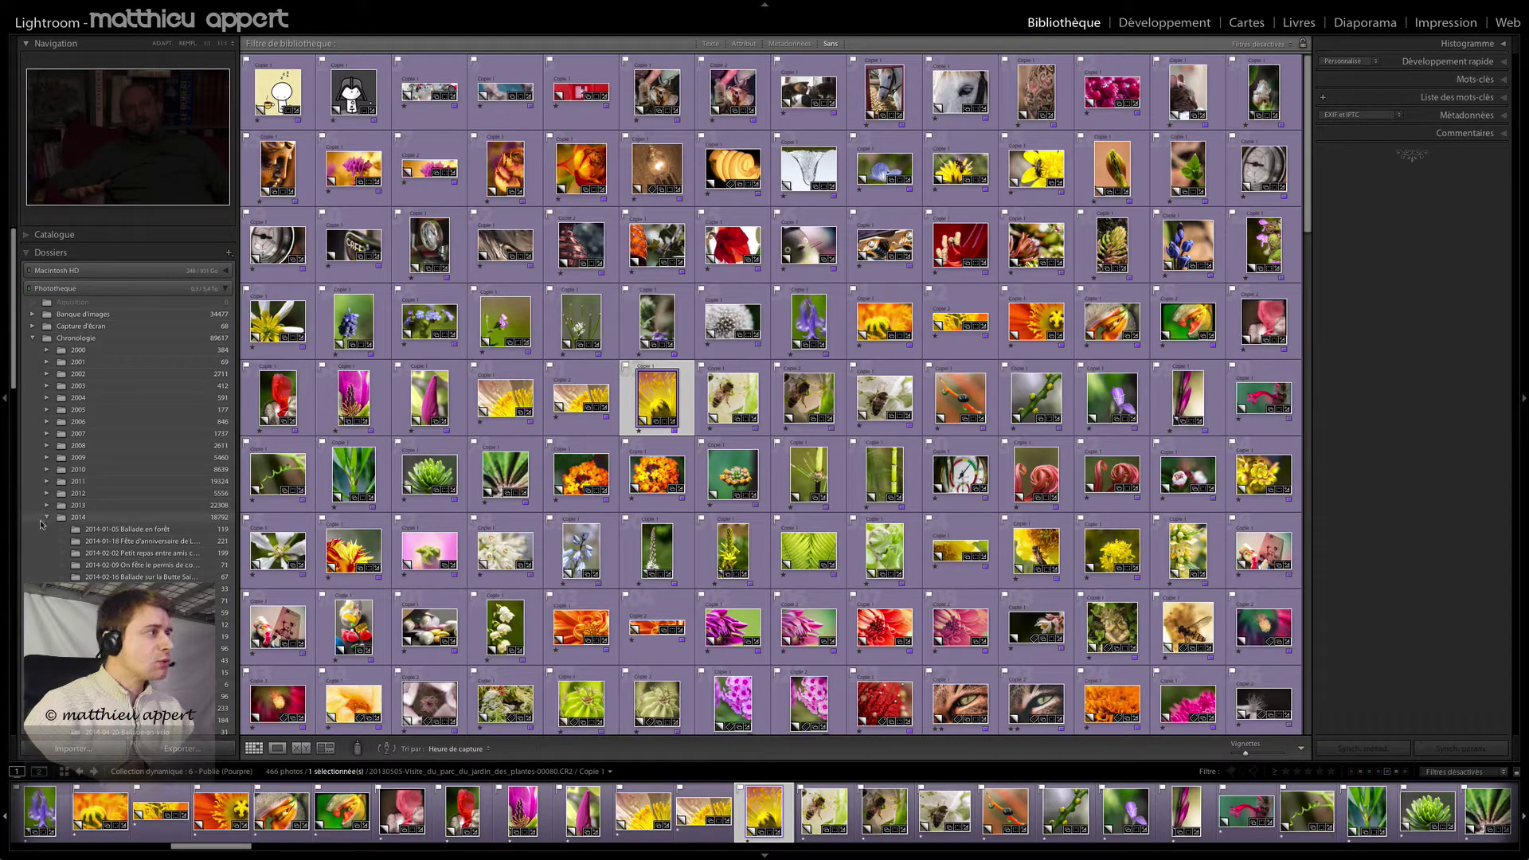
pyautogui.click(47, 518)
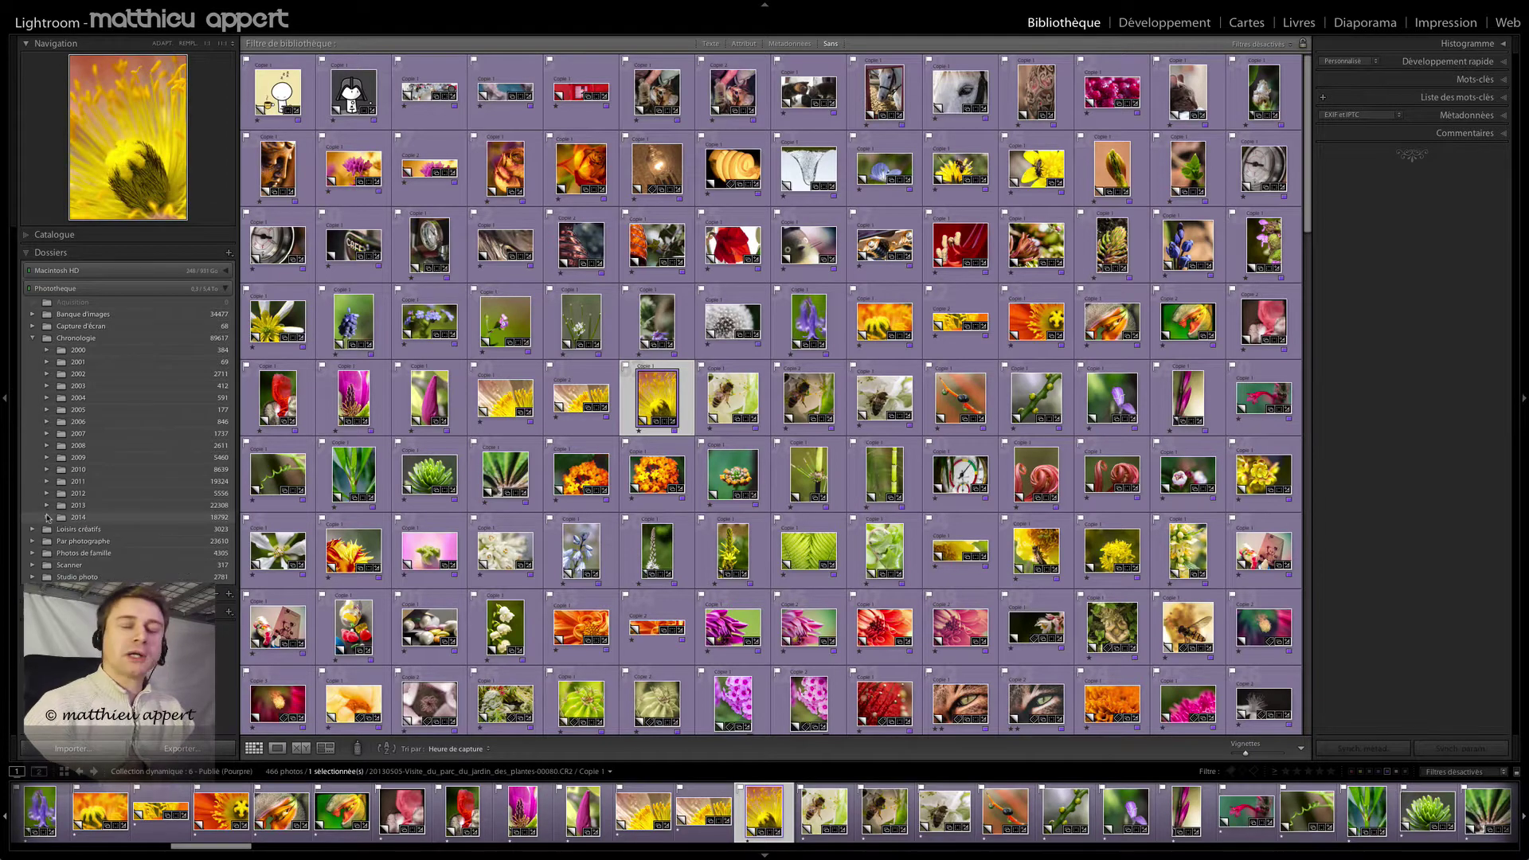
pyautogui.click(47, 517)
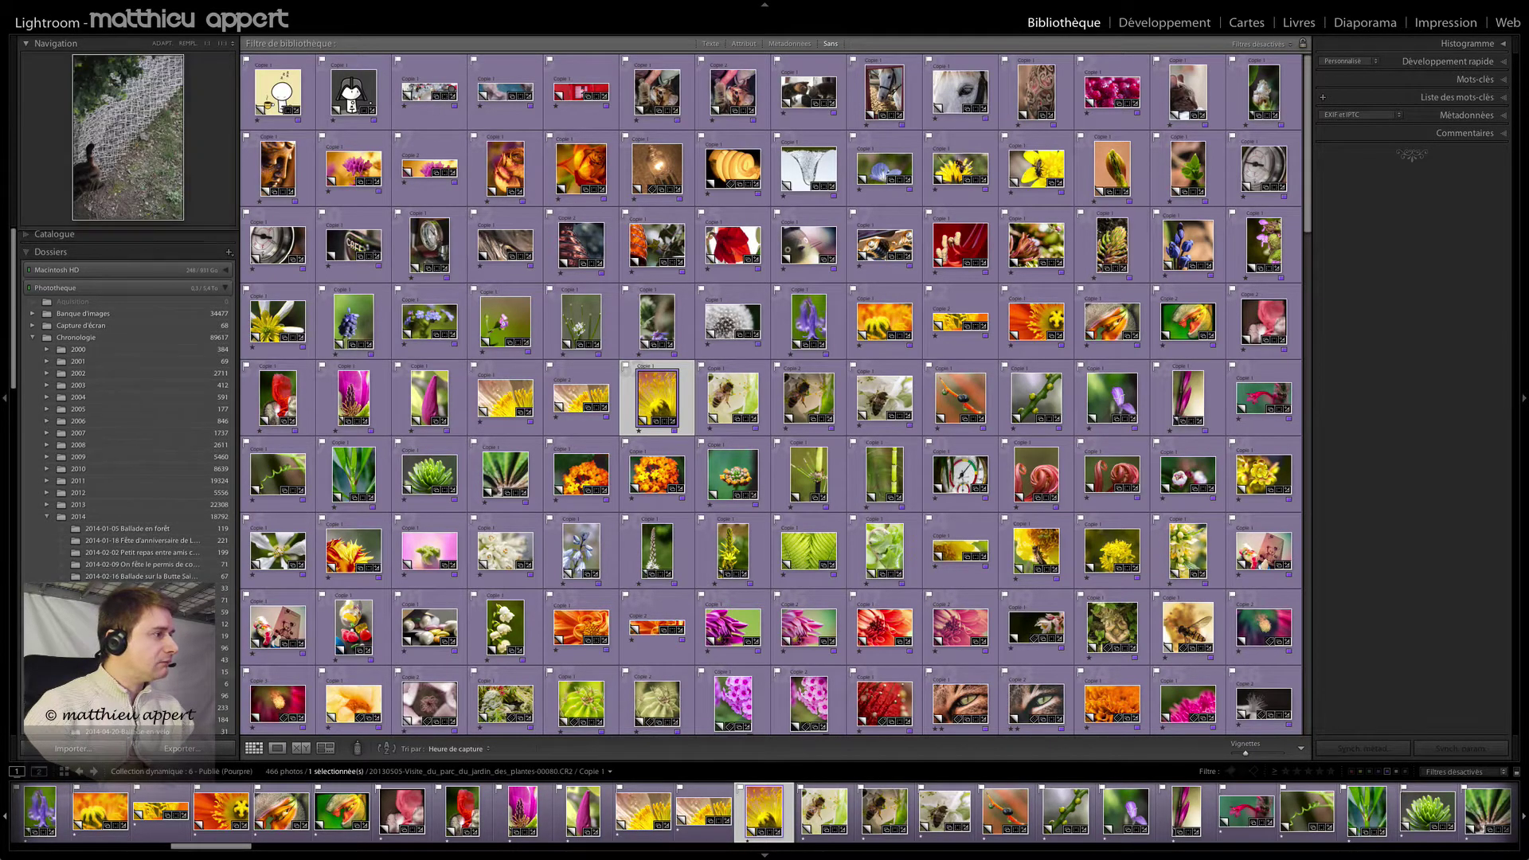
pyautogui.scroll(-3, 120, 478)
pyautogui.scroll(5, 73, 513)
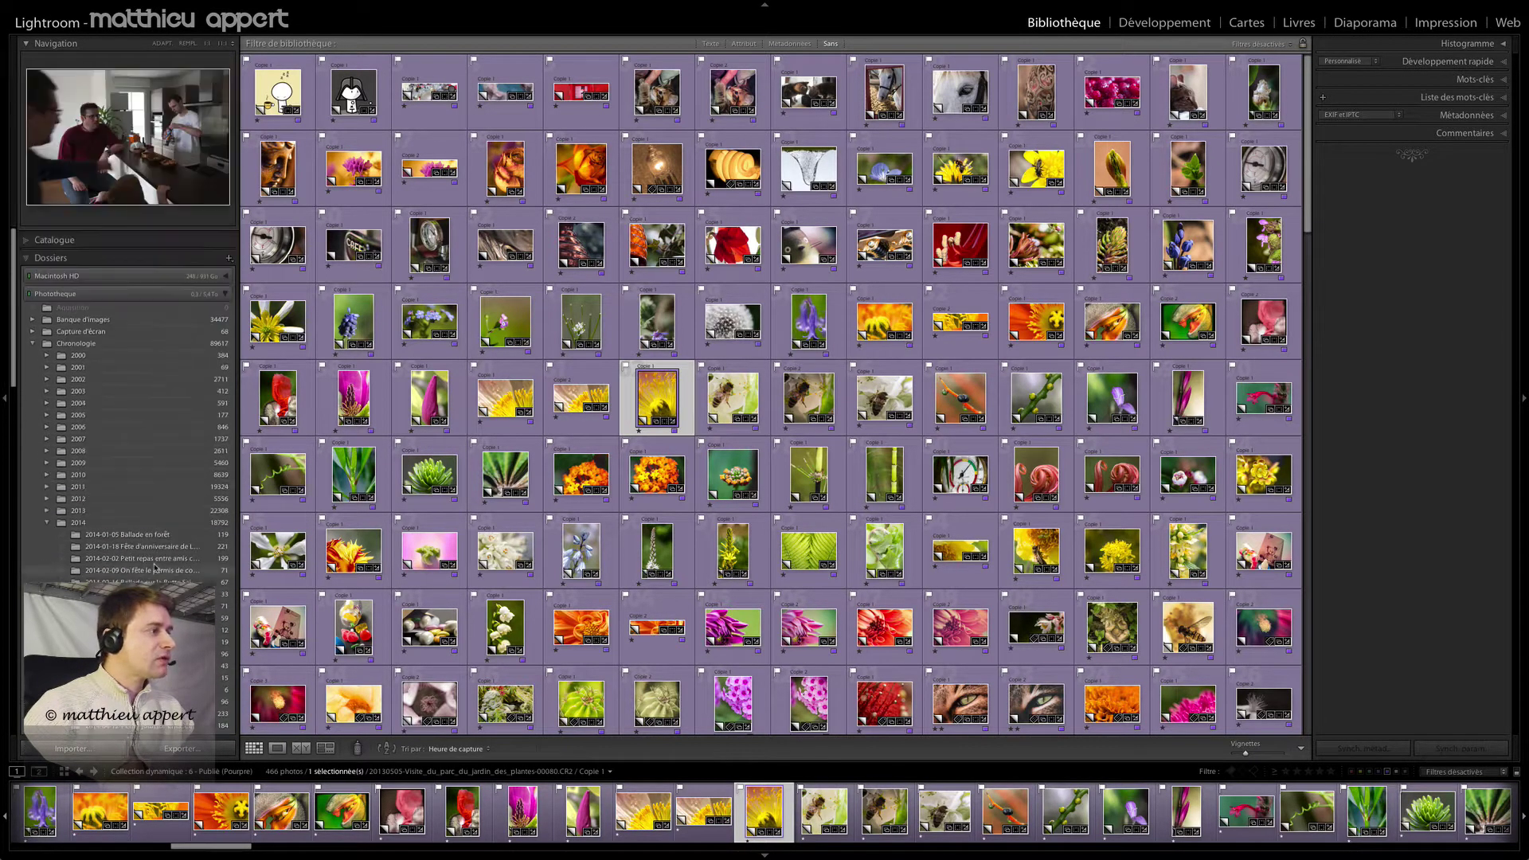
pyautogui.click(47, 517)
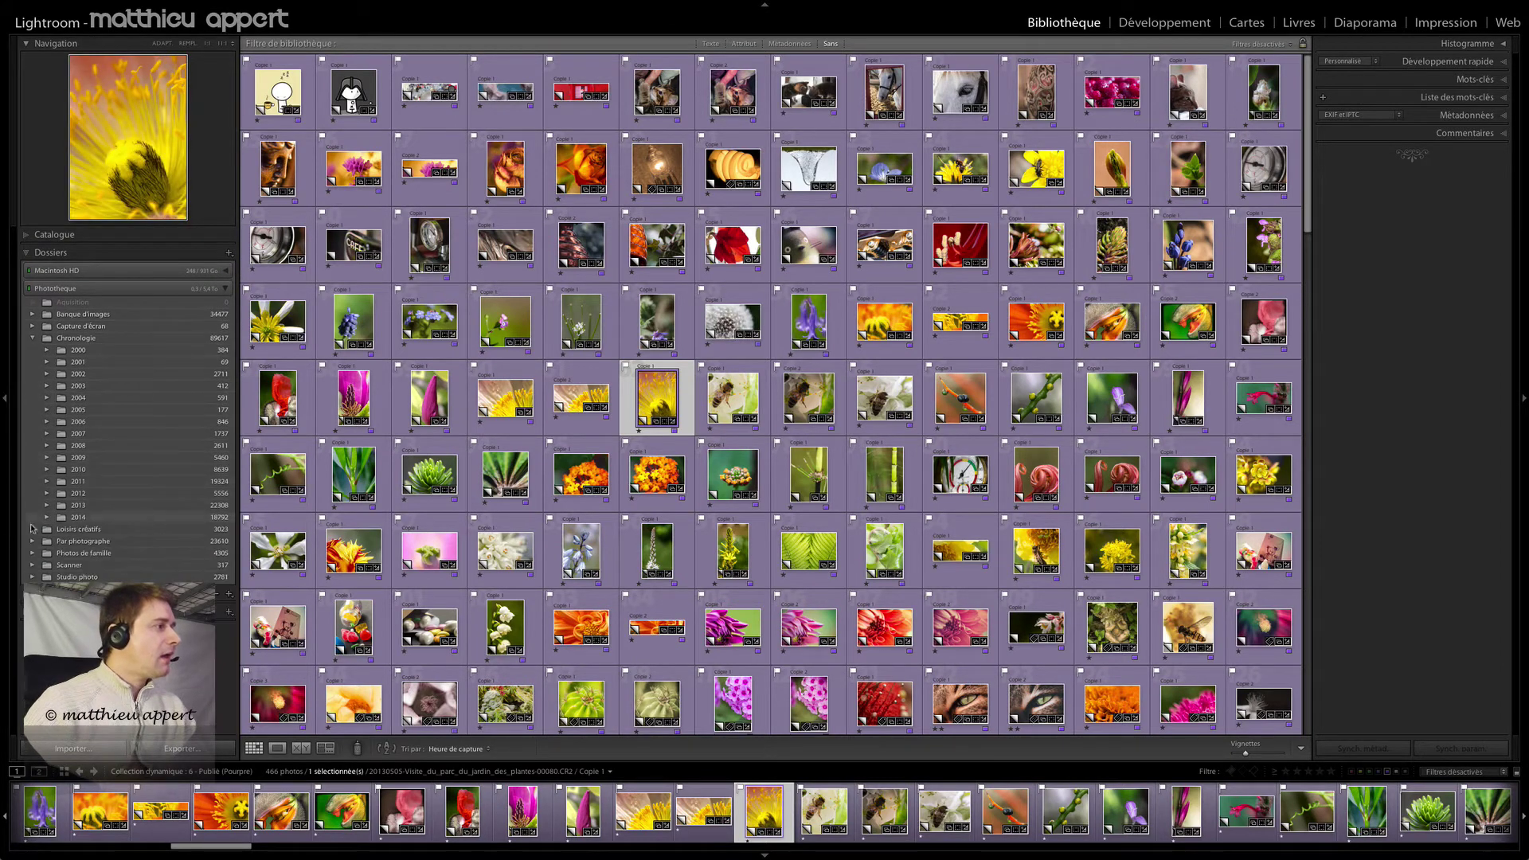
# Check the subfolders of Studio photo, Scanner and Par photographe, collapsing each one after viewing
pyautogui.click(33, 577)
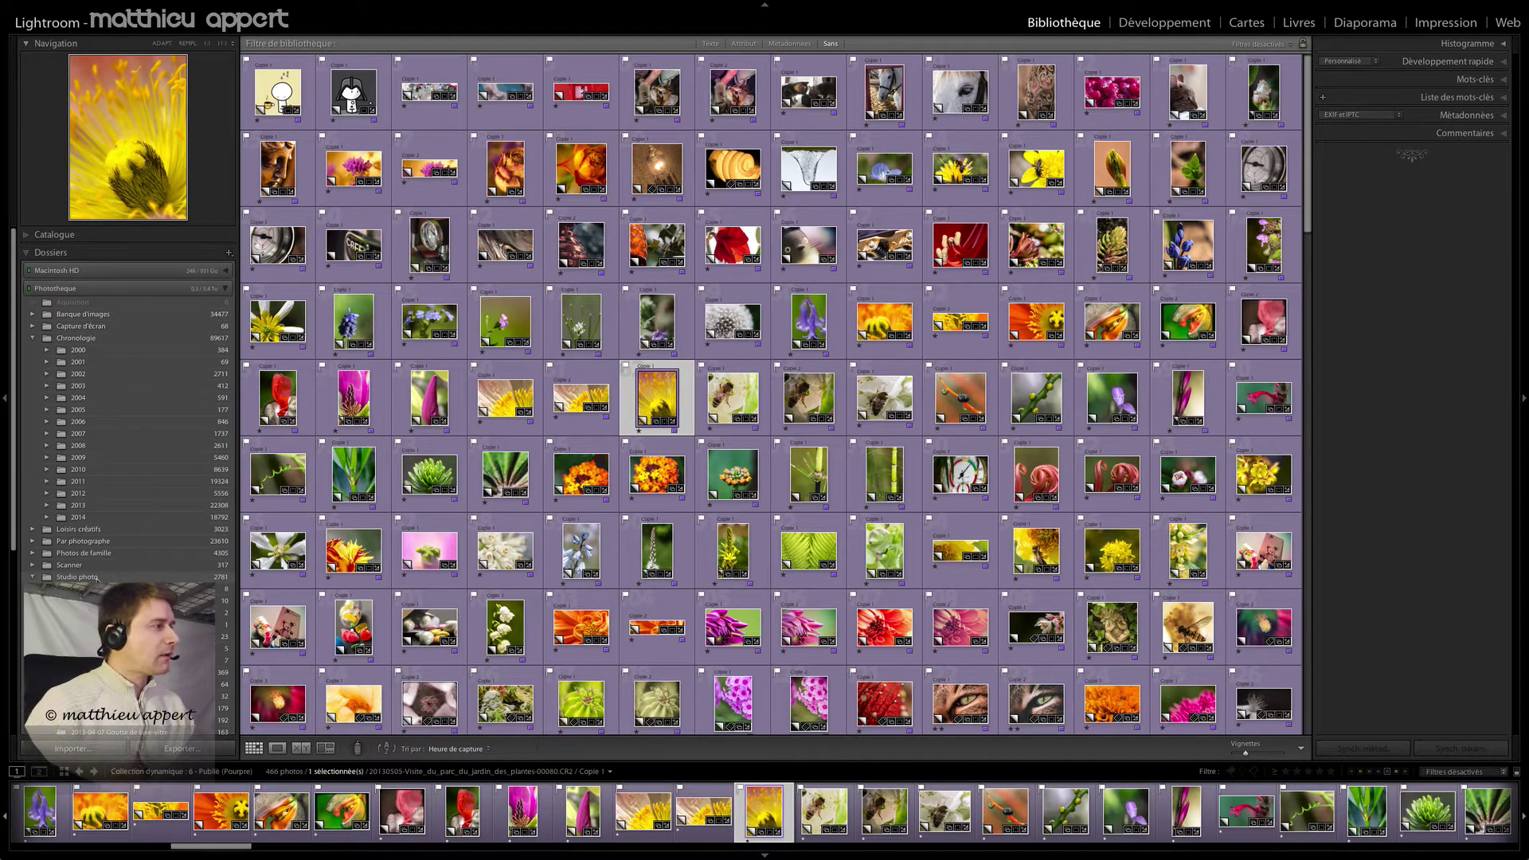
pyautogui.click(32, 565)
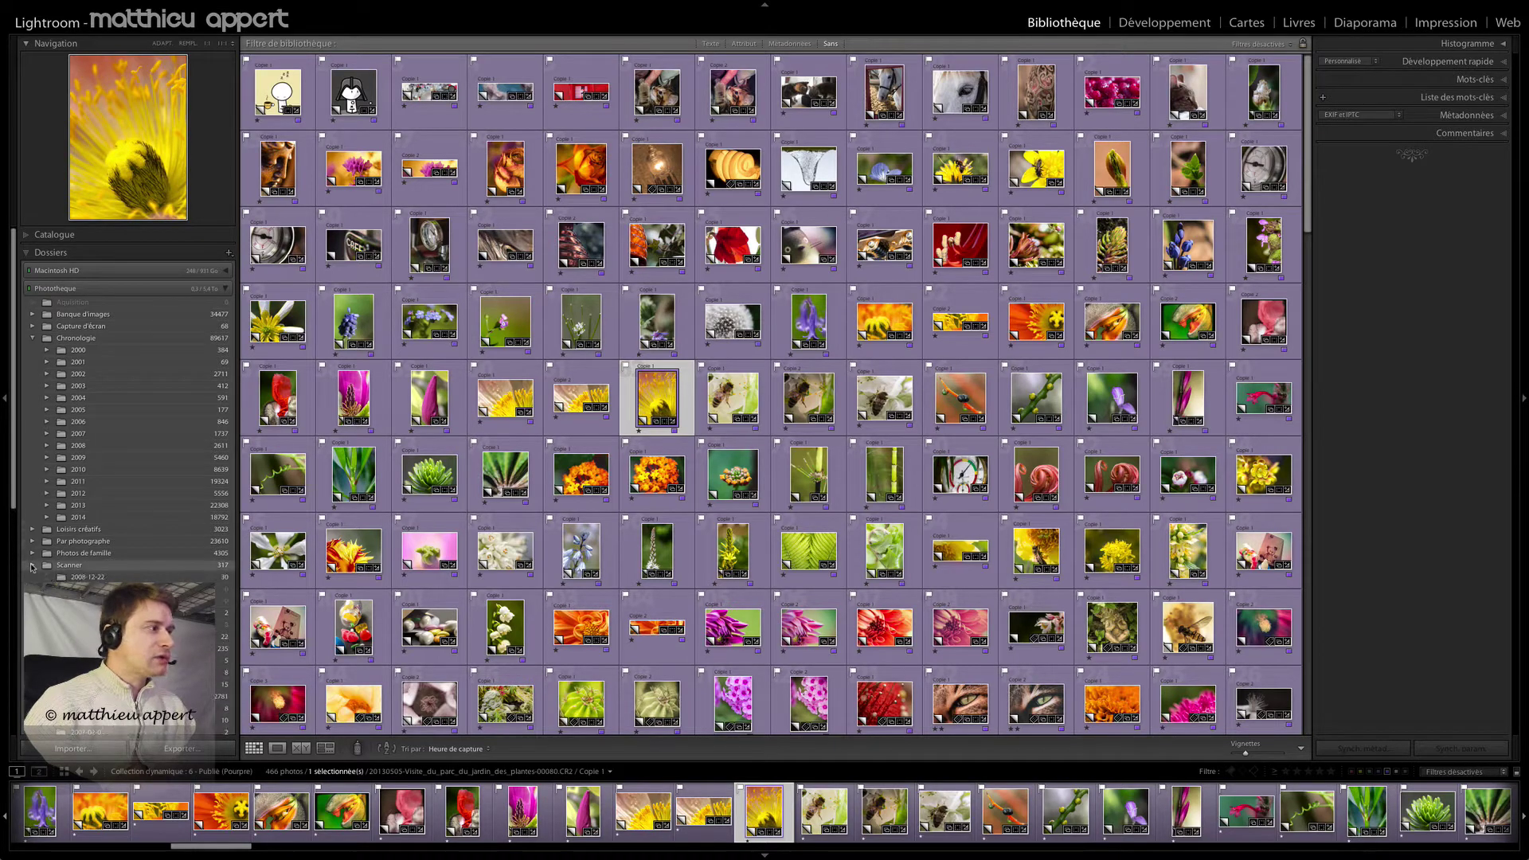
pyautogui.click(32, 566)
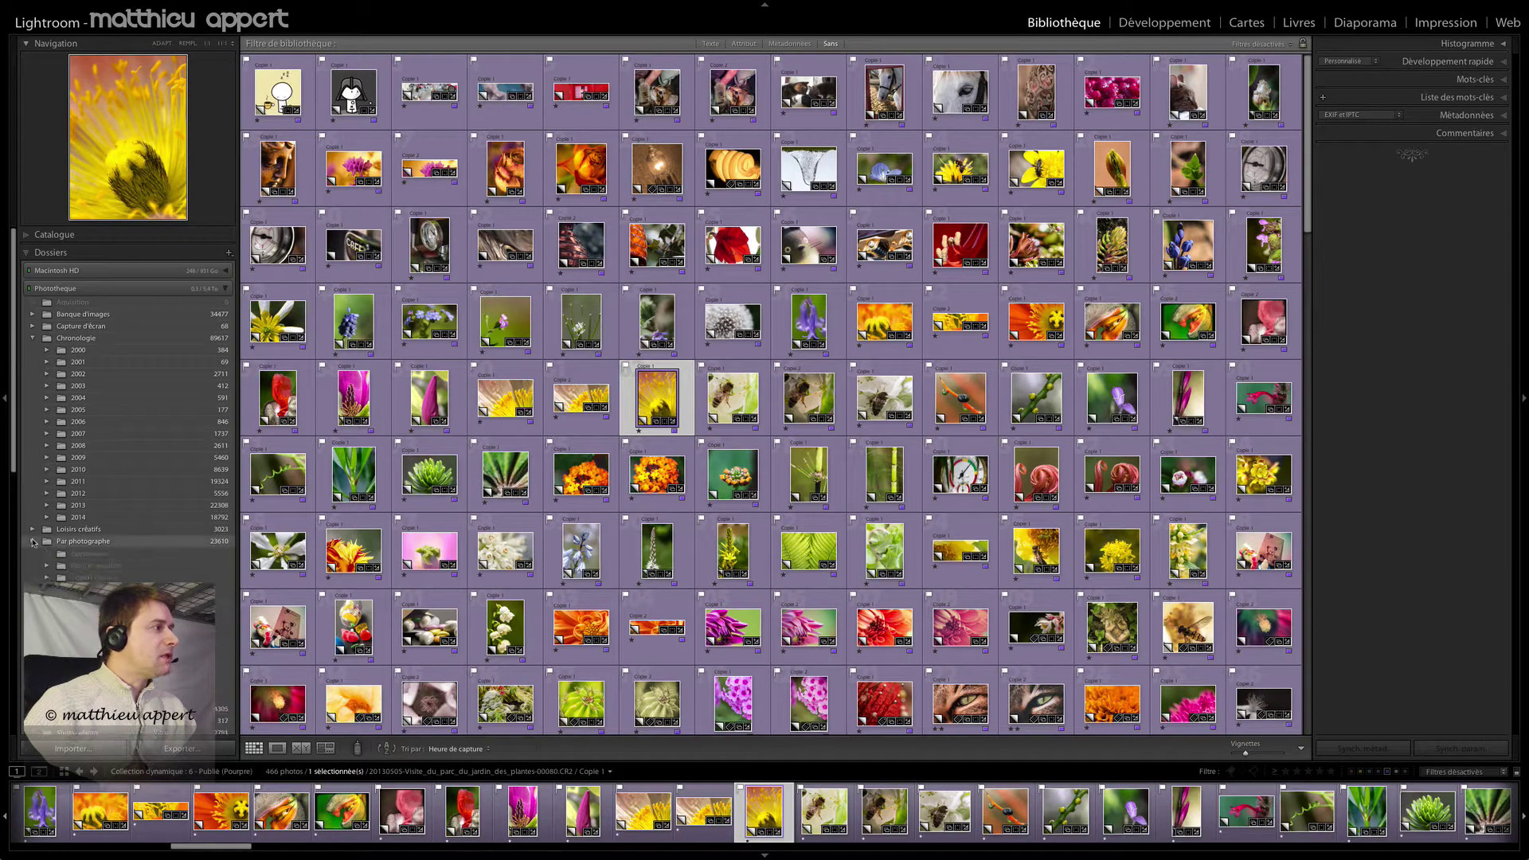
pyautogui.click(32, 541)
pyautogui.click(32, 541)
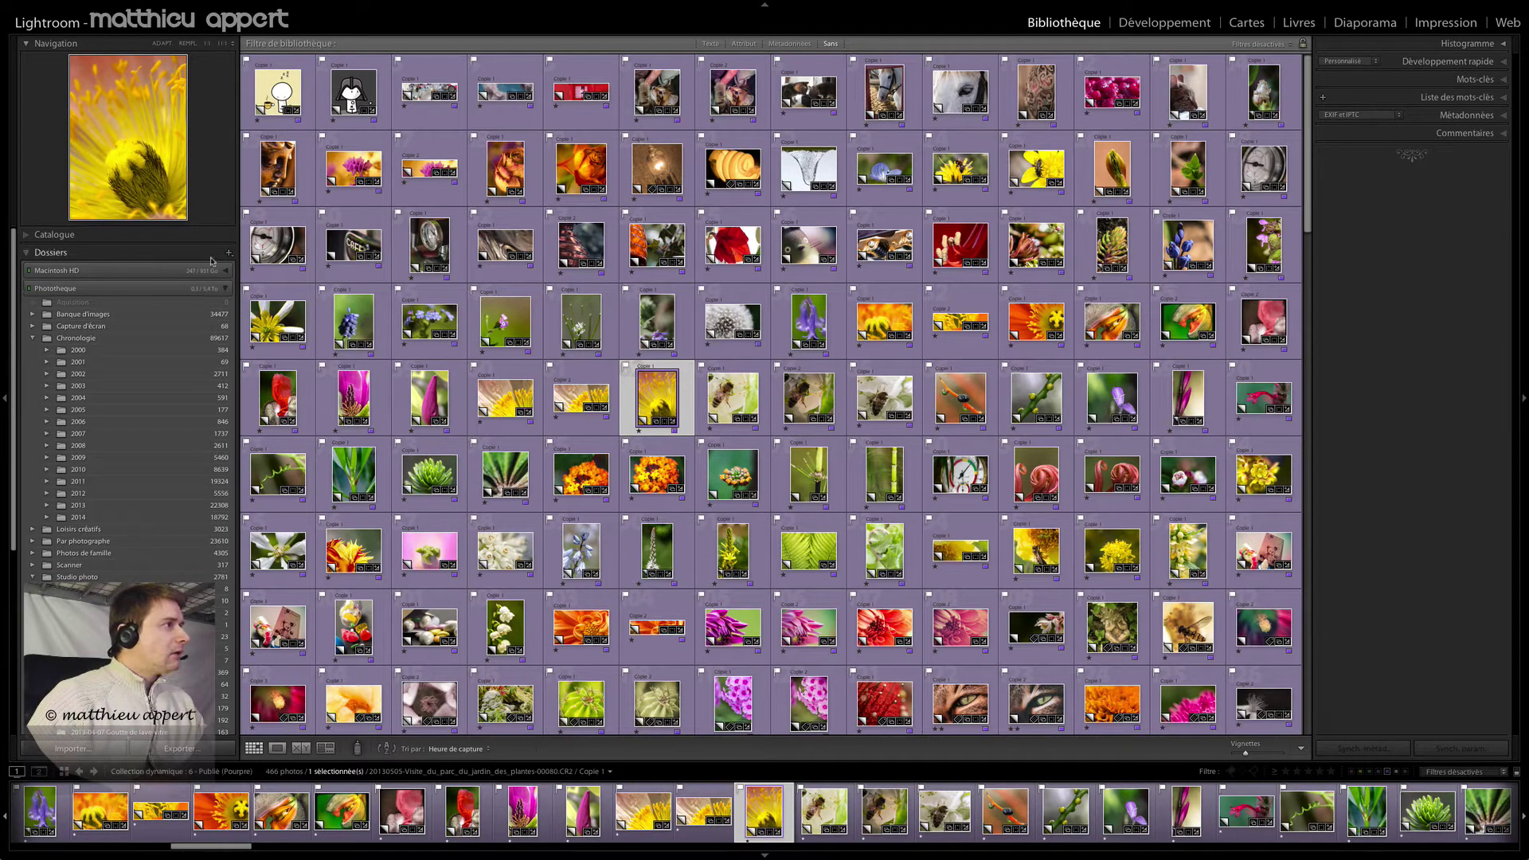
# Collapse Dossiers and expand the Collections list
pyautogui.click(27, 253)
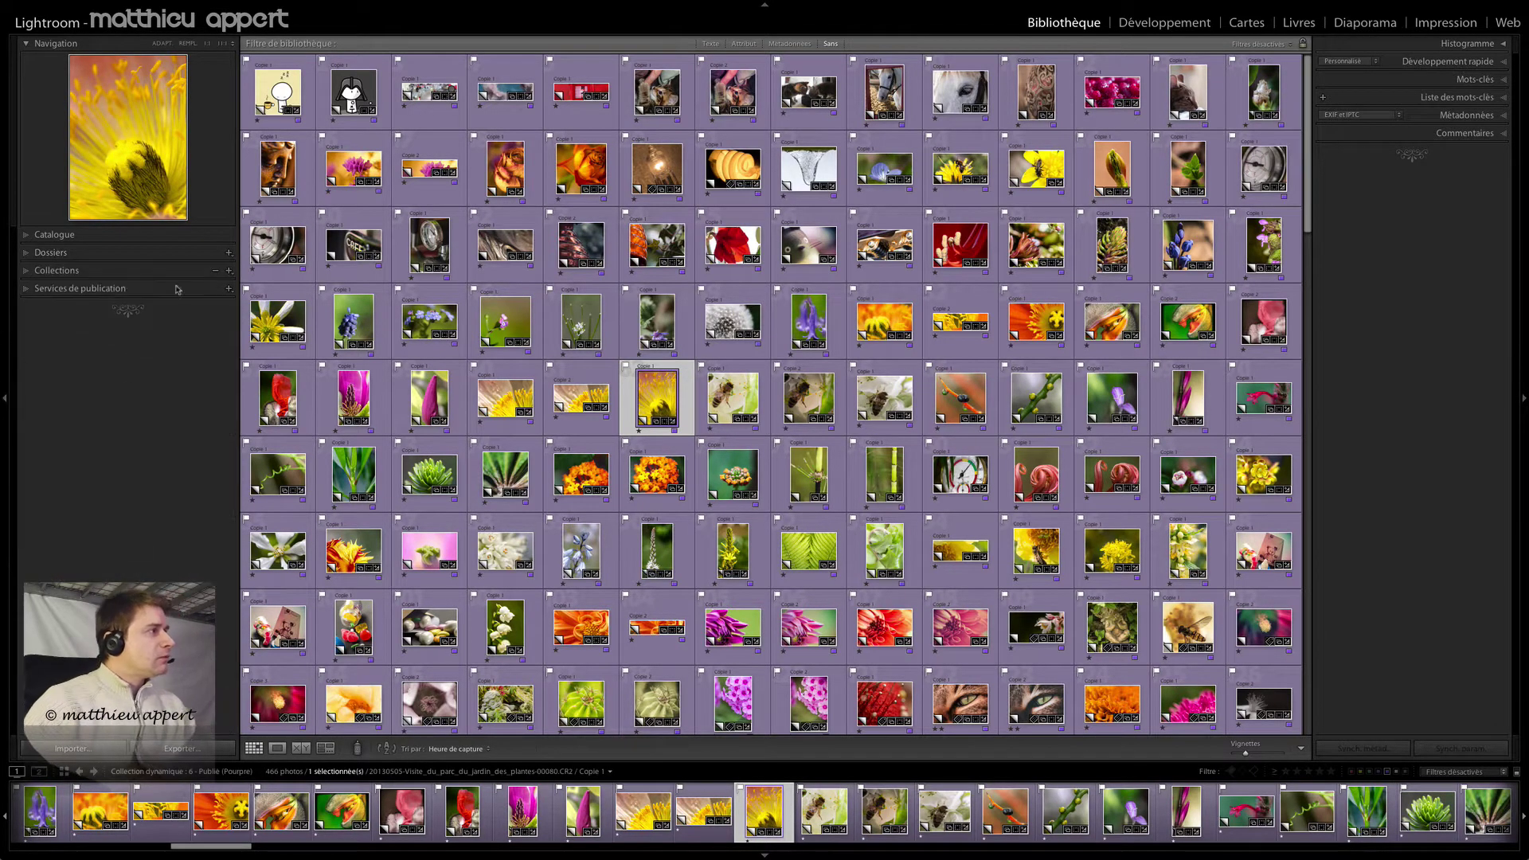
pyautogui.click(56, 271)
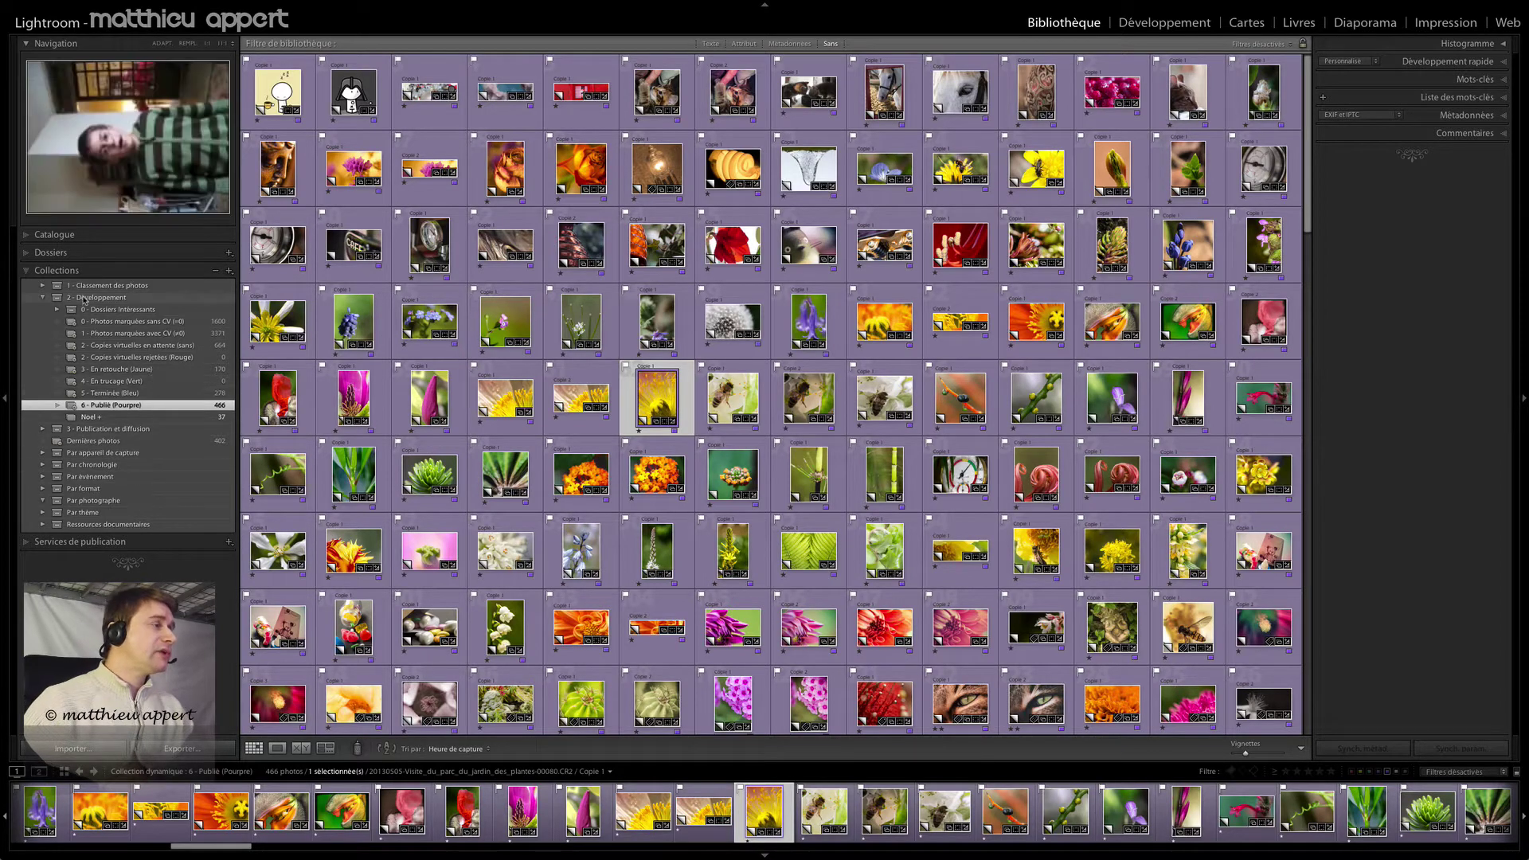
# Select seven flower and plant photos together in the fourth and fifth rows of the grid
pyautogui.click(352, 318)
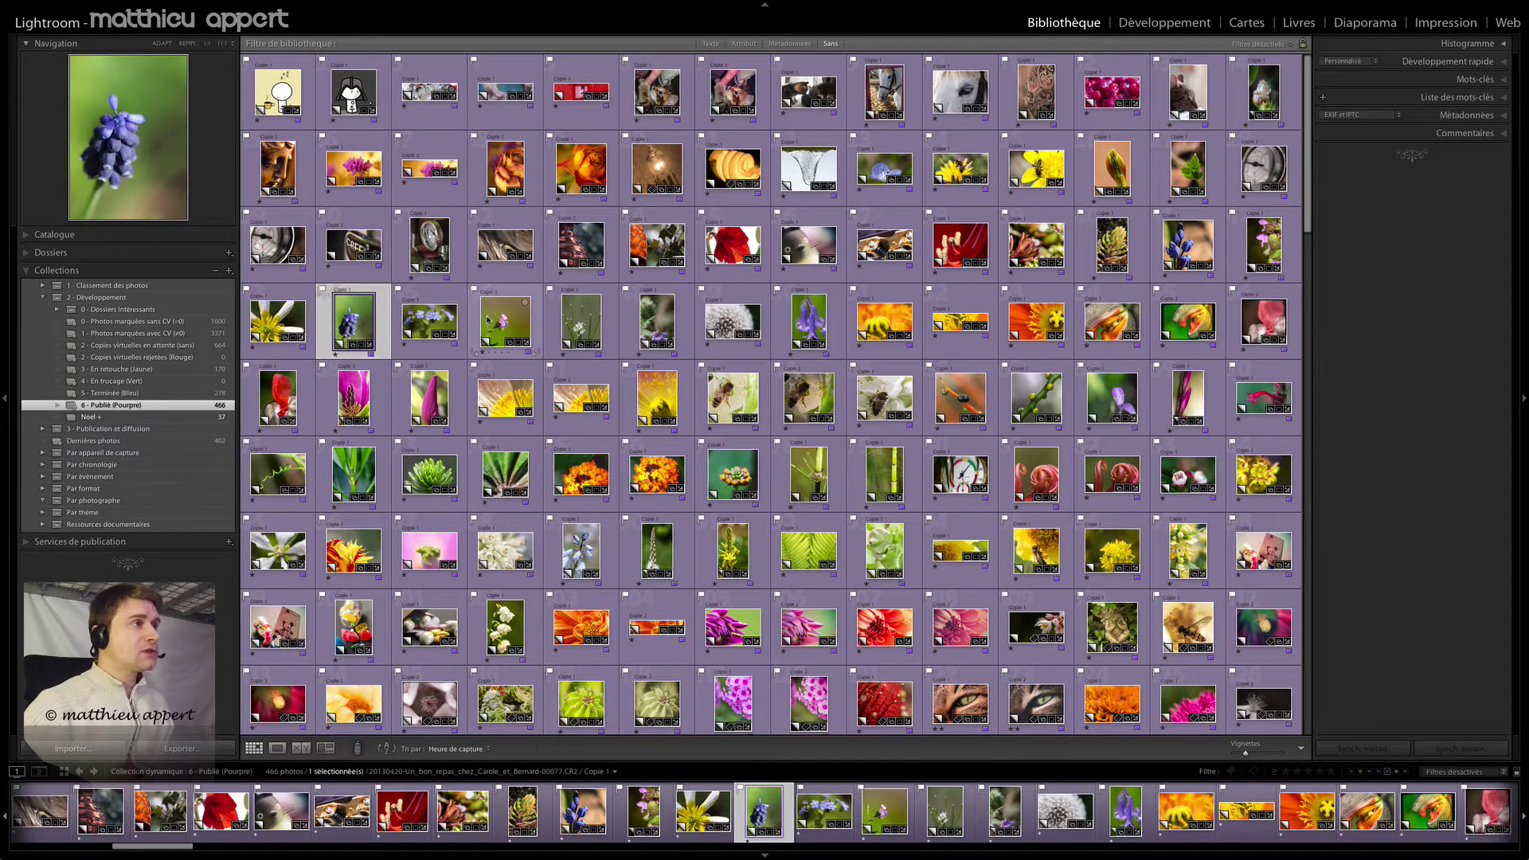
pyautogui.keyDown('ctrl'); pyautogui.click(487, 320); pyautogui.keyUp('ctrl')
pyautogui.keyDown('ctrl'); pyautogui.click(581, 320); pyautogui.keyUp('ctrl')
pyautogui.keyDown('ctrl'); pyautogui.click(657, 320); pyautogui.keyUp('ctrl')
pyautogui.keyDown('ctrl'); pyautogui.click(656, 397); pyautogui.keyUp('ctrl')
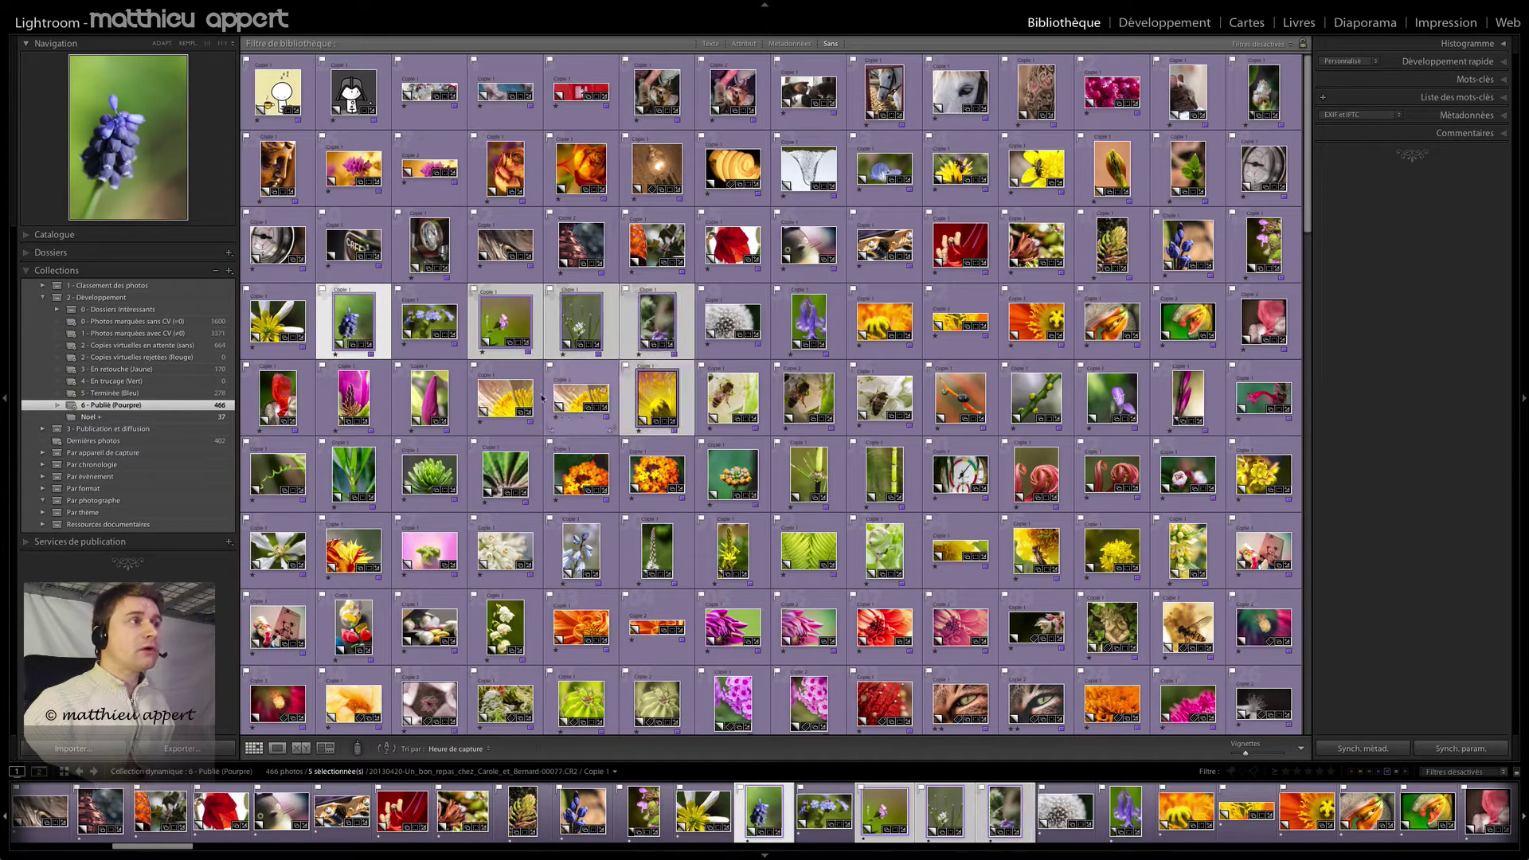
pyautogui.keyDown('ctrl'); pyautogui.click(429, 396); pyautogui.keyUp('ctrl')
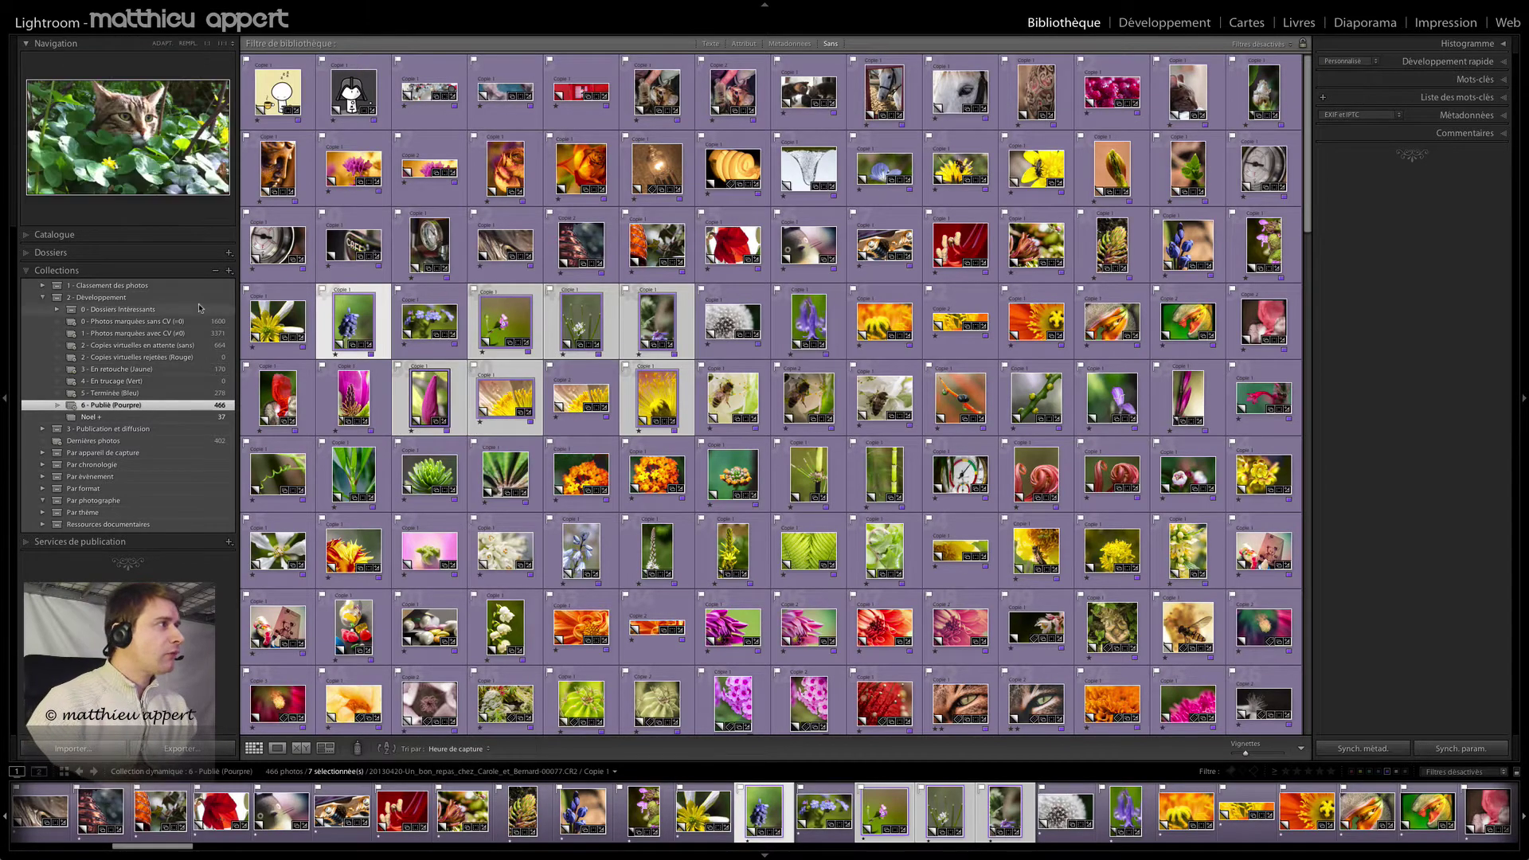
# Create a collection named "dfsfdsfds" in 2 - Développement from the selected photos and move the wide yellow flower photo to fifth place
pyautogui.rightClick(83, 302)
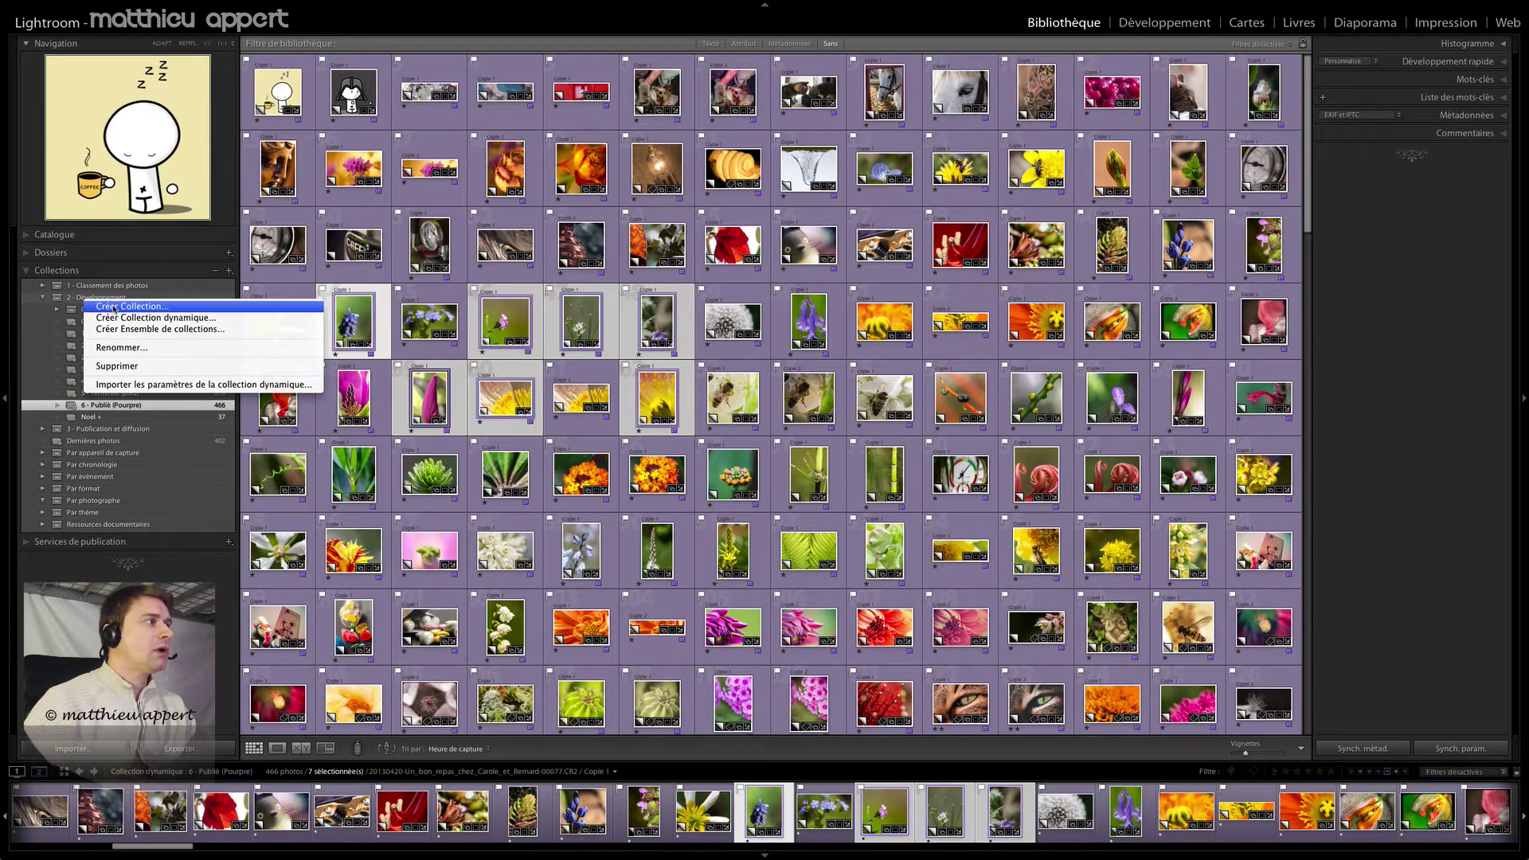
pyautogui.click(114, 305)
pyautogui.write('dfsfdsfds')
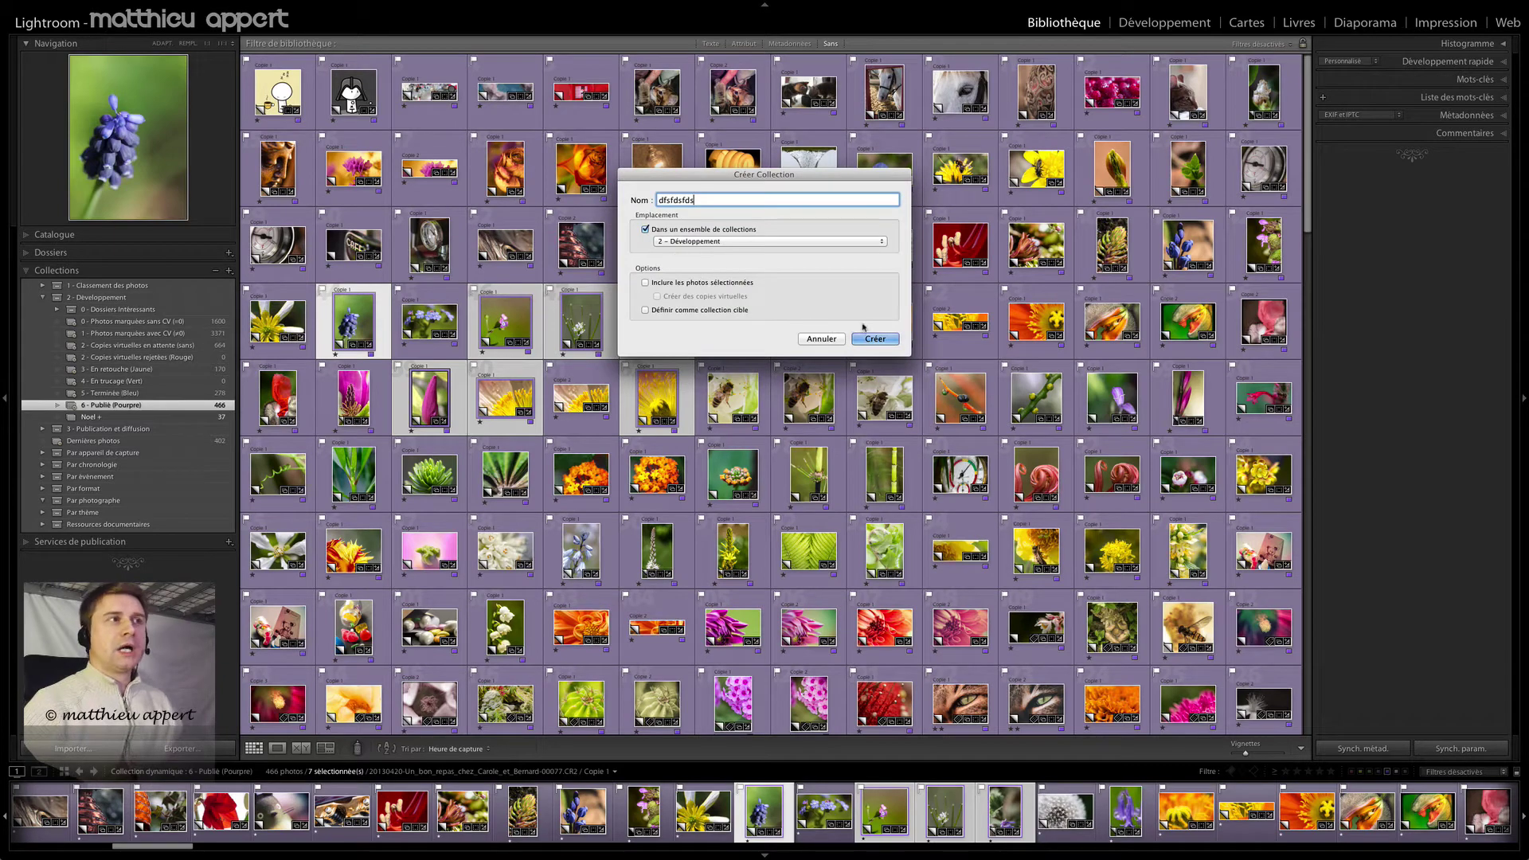
pyautogui.click(707, 283)
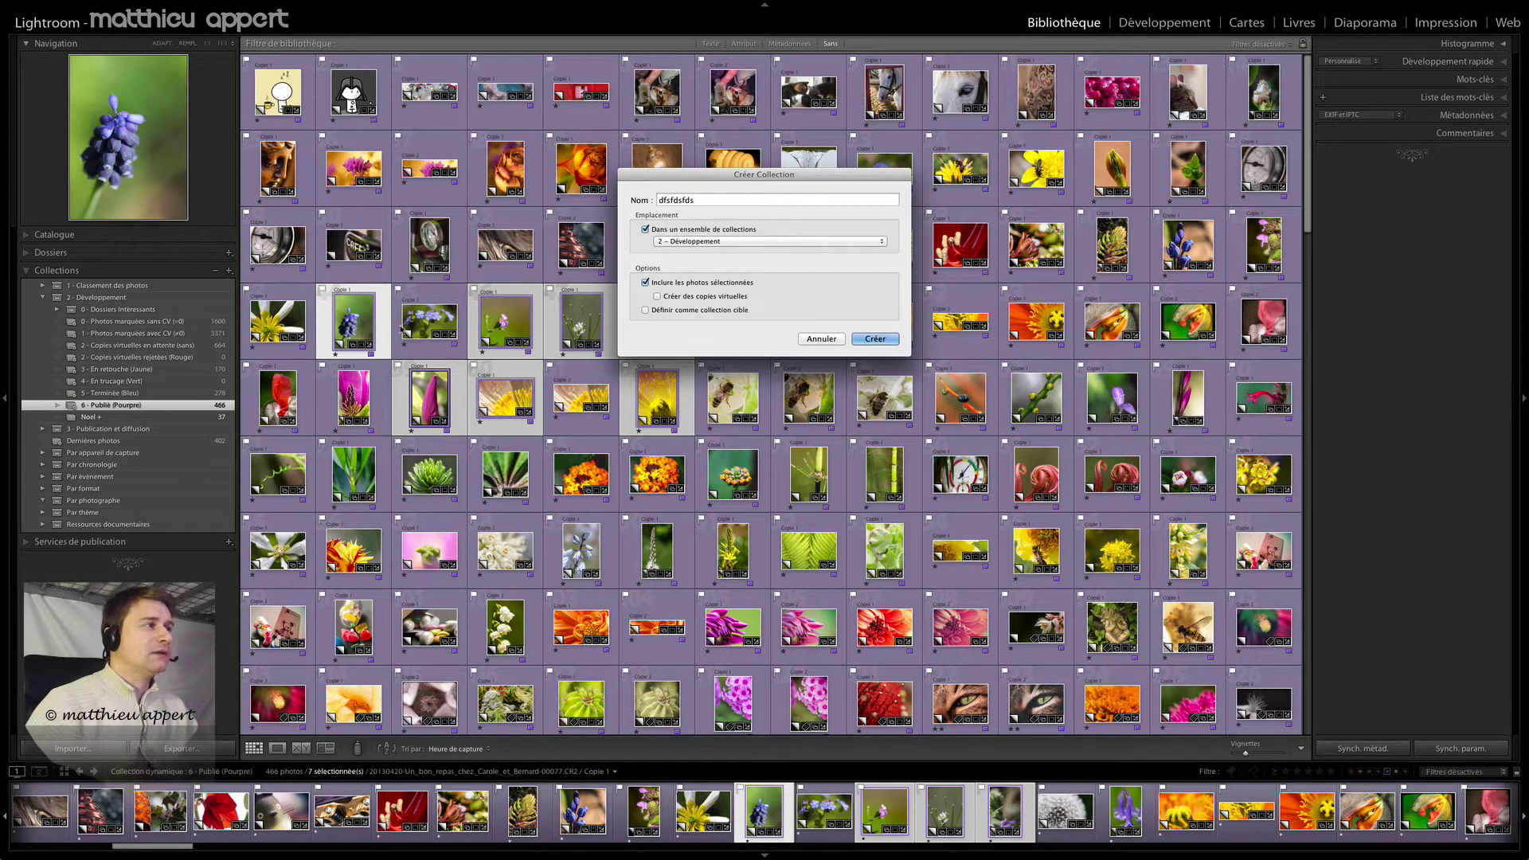
pyautogui.click(883, 340)
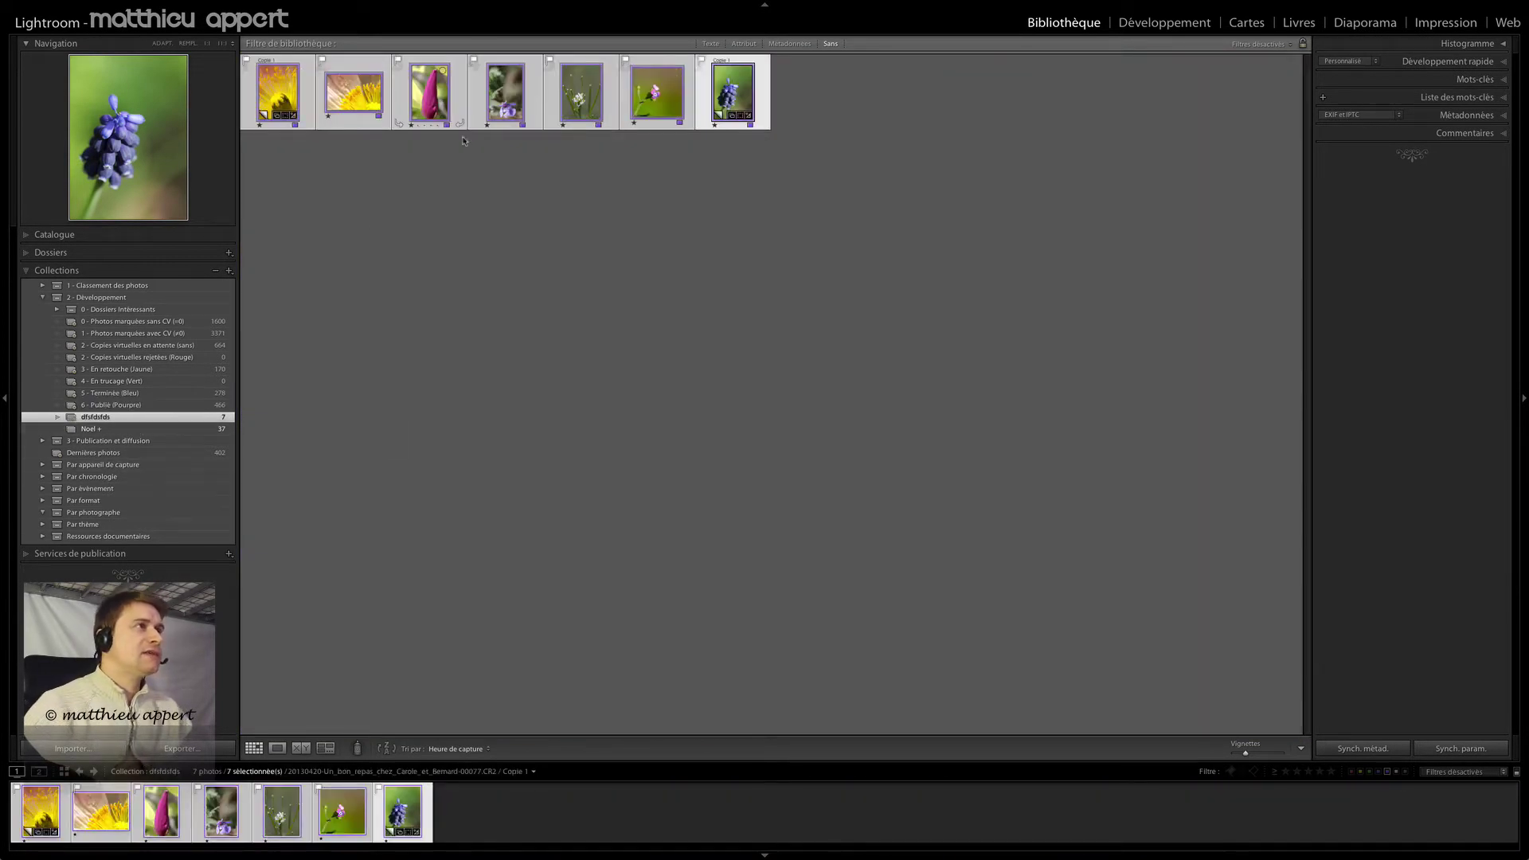
pyautogui.moveTo(459, 121); pyautogui.dragTo(322, 119)
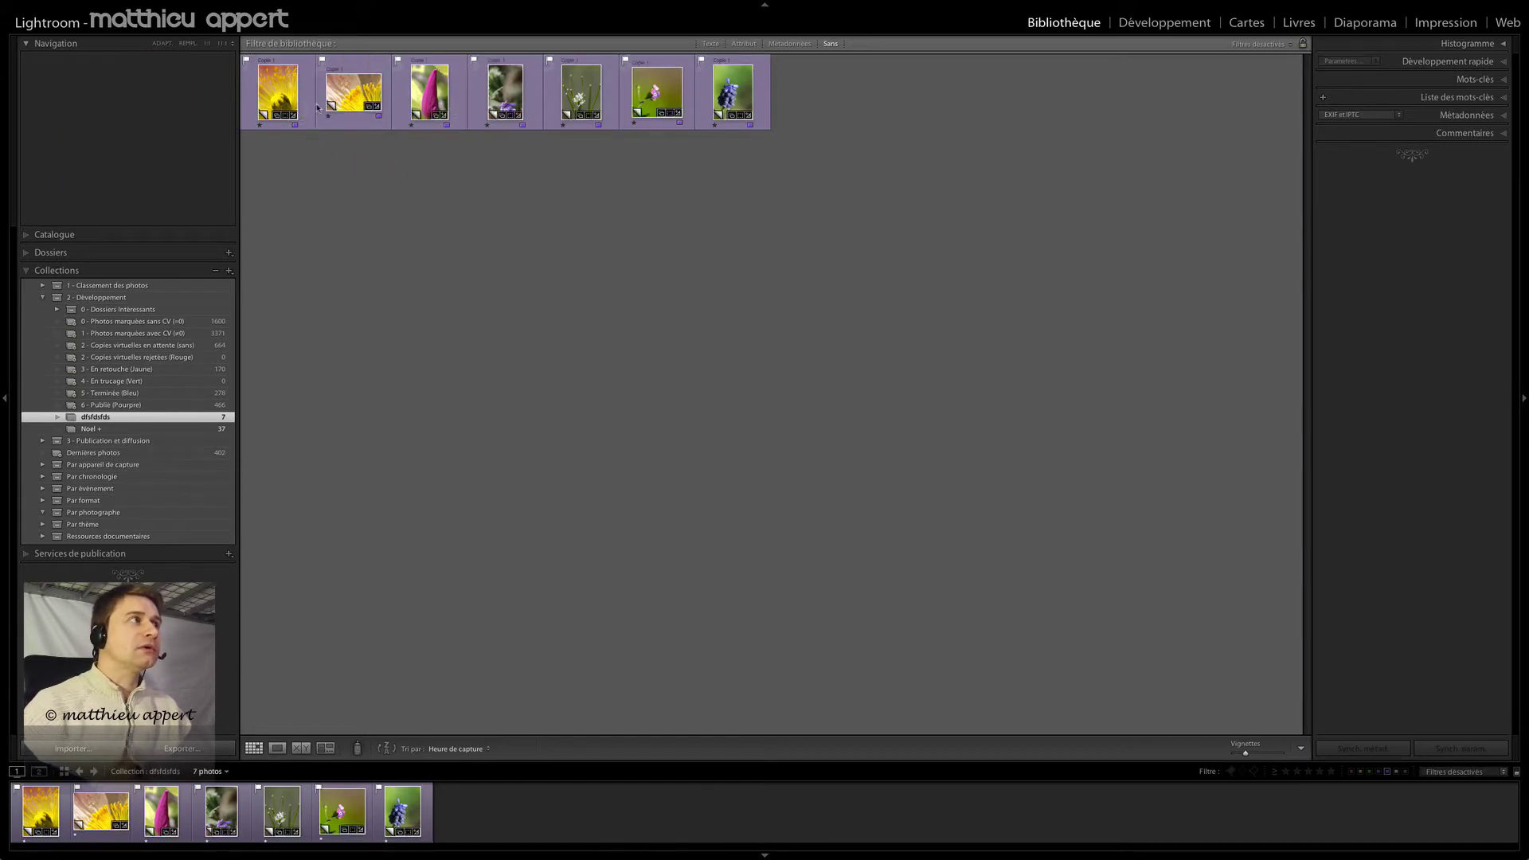
pyautogui.moveTo(433, 91); pyautogui.dragTo(473, 97)
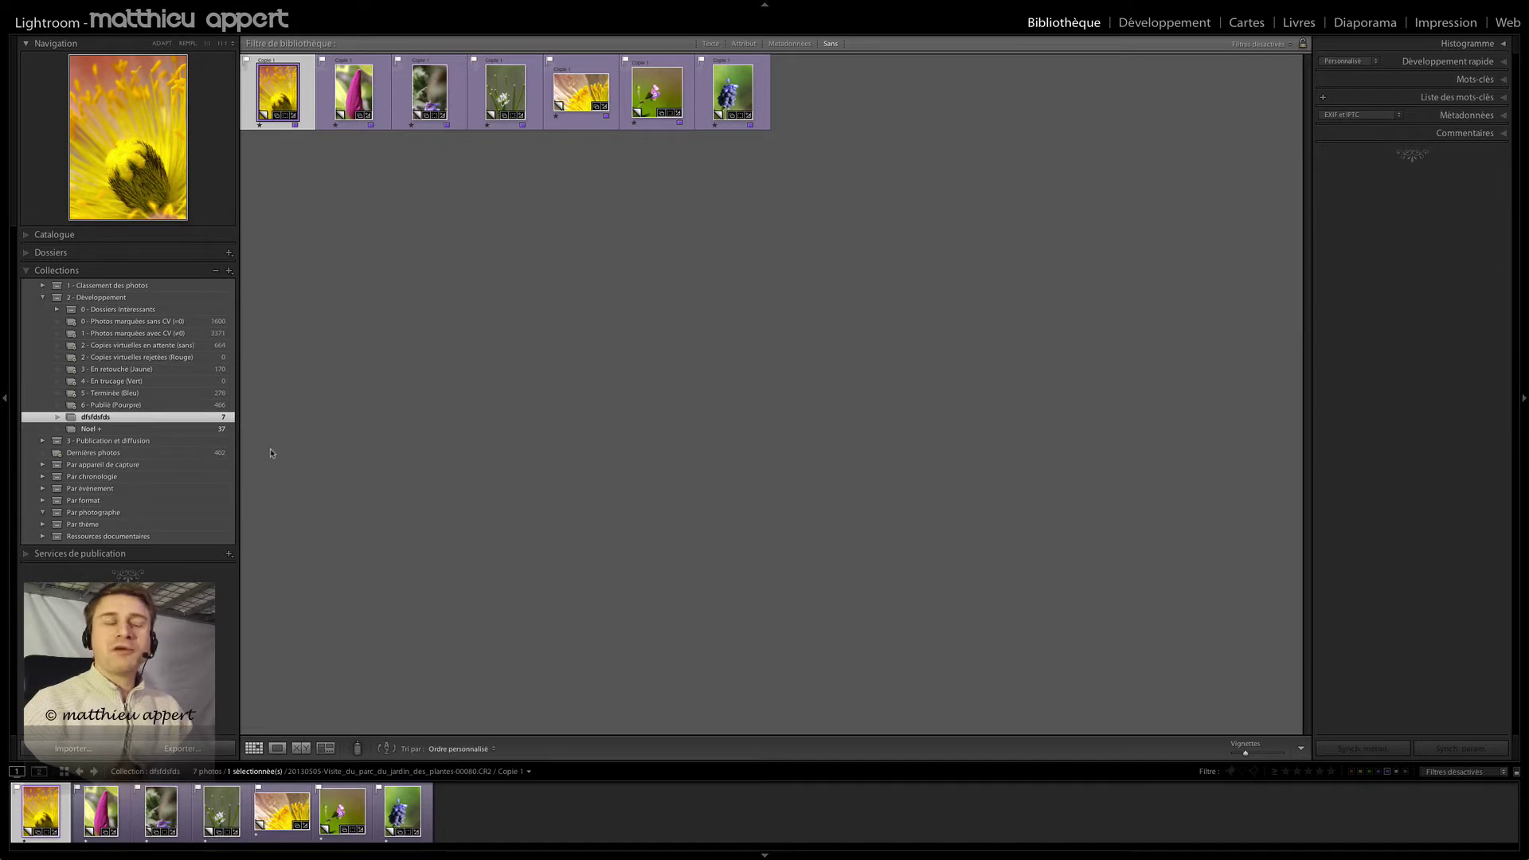
# Show the smart collection 3 - En retouche (Jaune) and inspect its rules without changing them
pyautogui.click(111, 368)
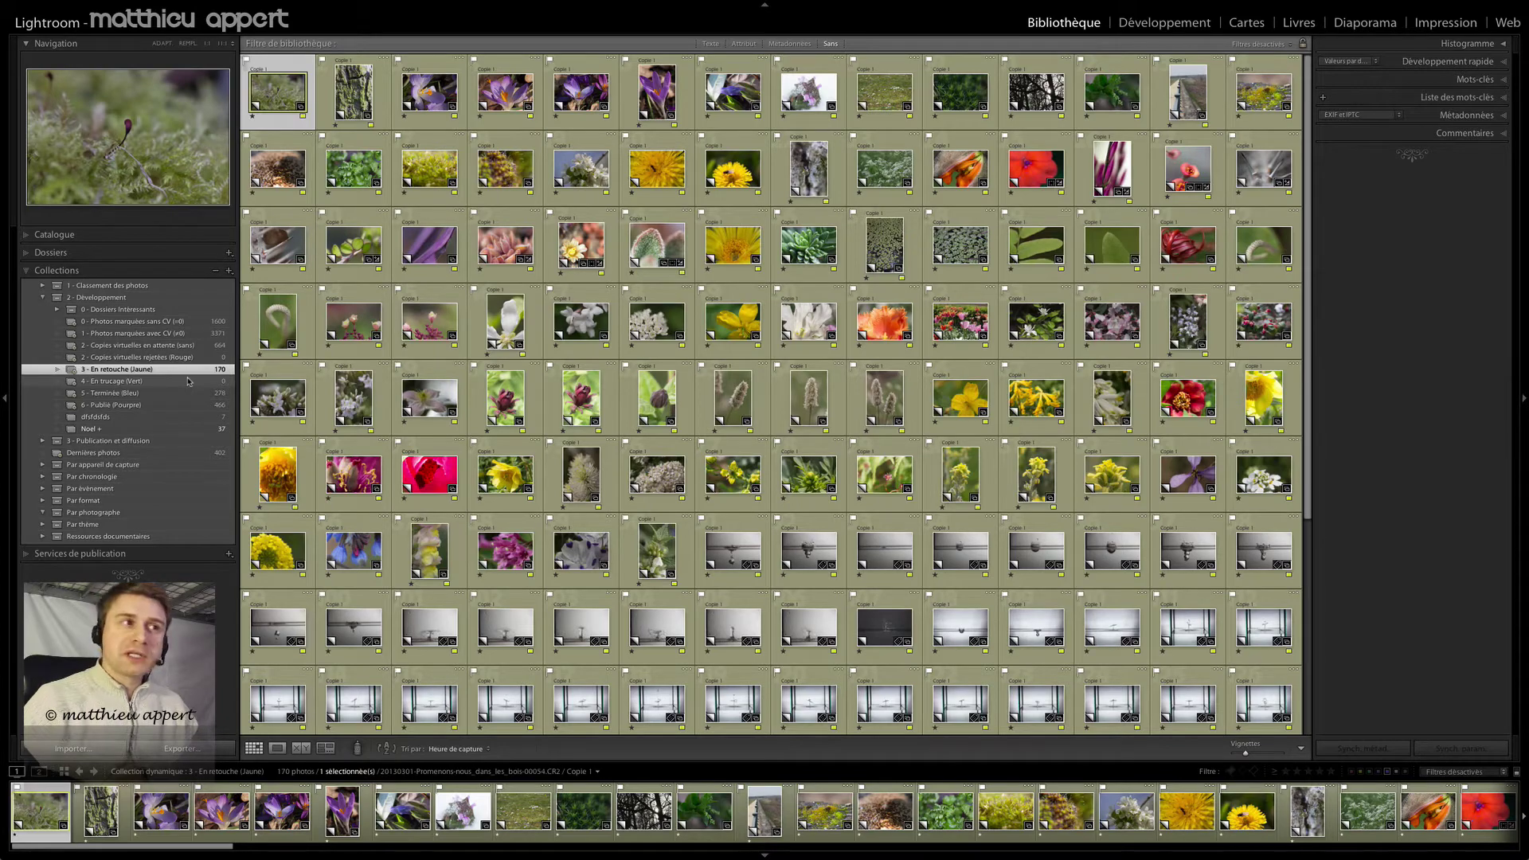
pyautogui.rightClick(145, 369)
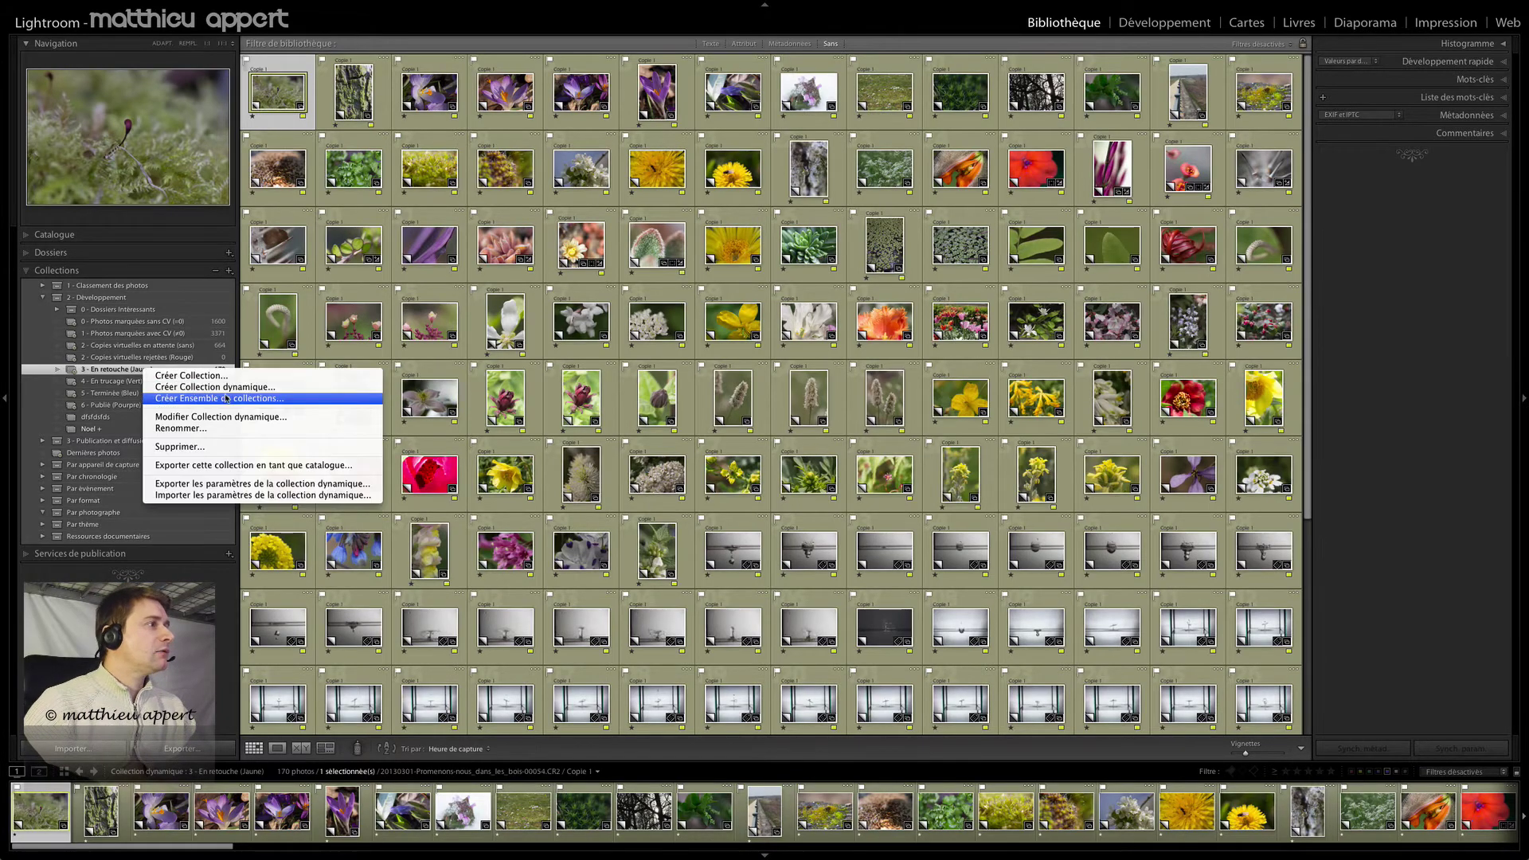
pyautogui.click(236, 418)
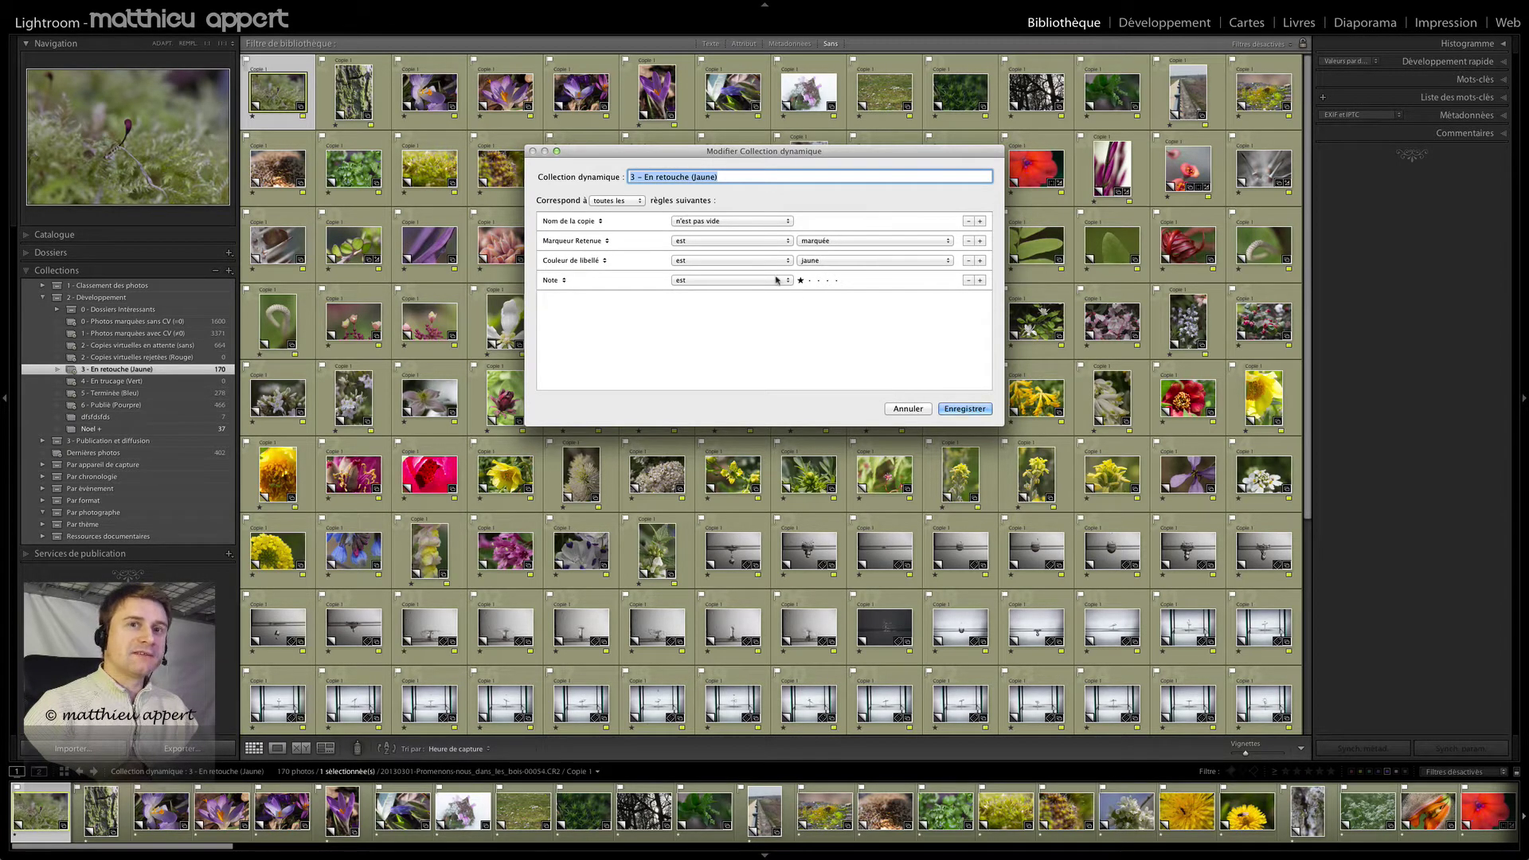
pyautogui.click(908, 409)
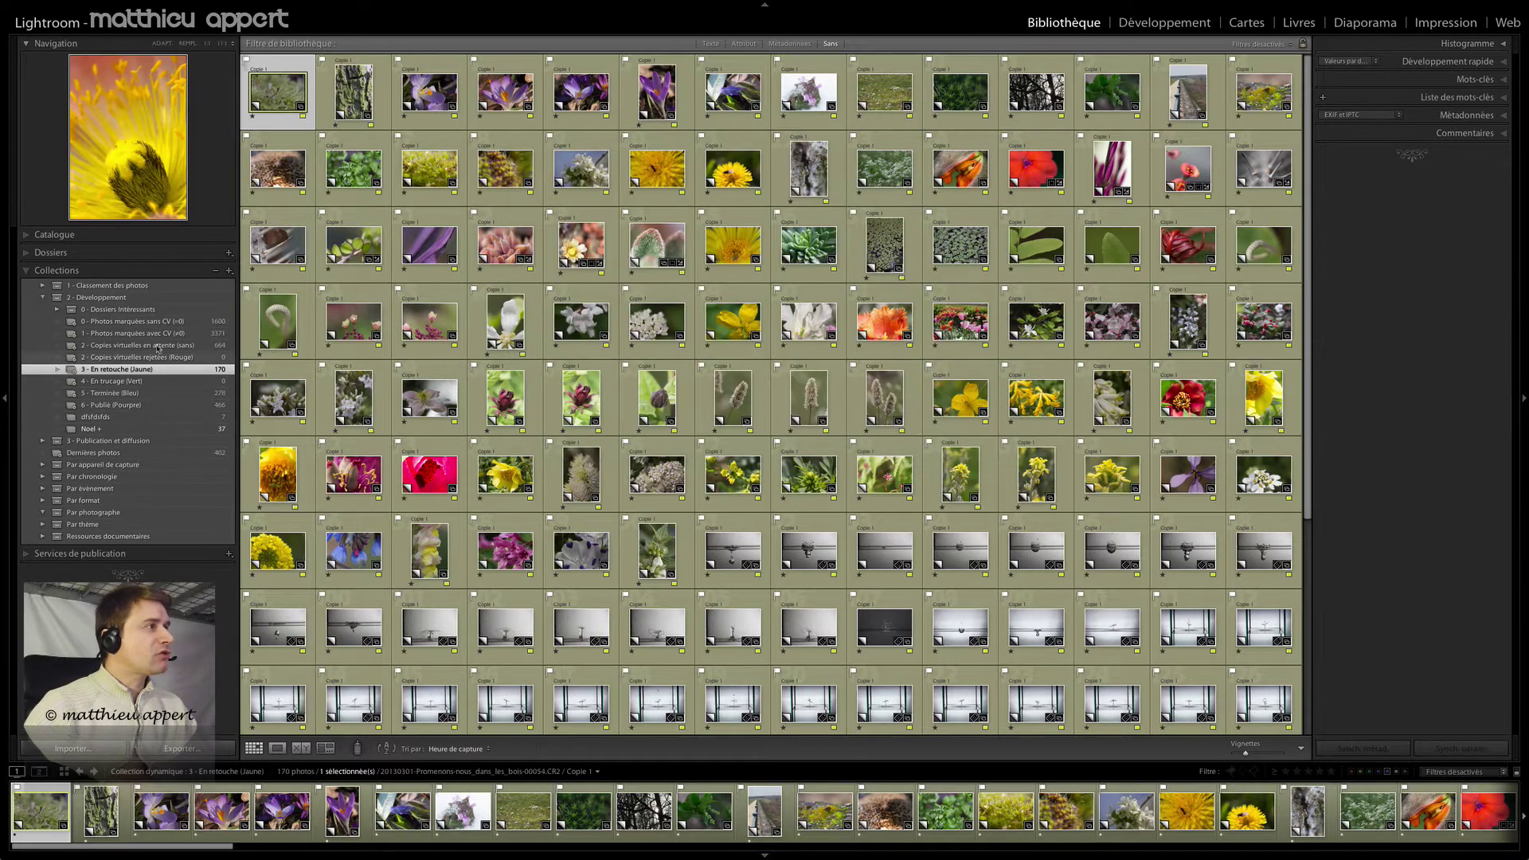
# Expand the Portfolio set under 3 - Publication et diffusion and view Photo sportive, Photo créative and Photo animalière
pyautogui.click(43, 441)
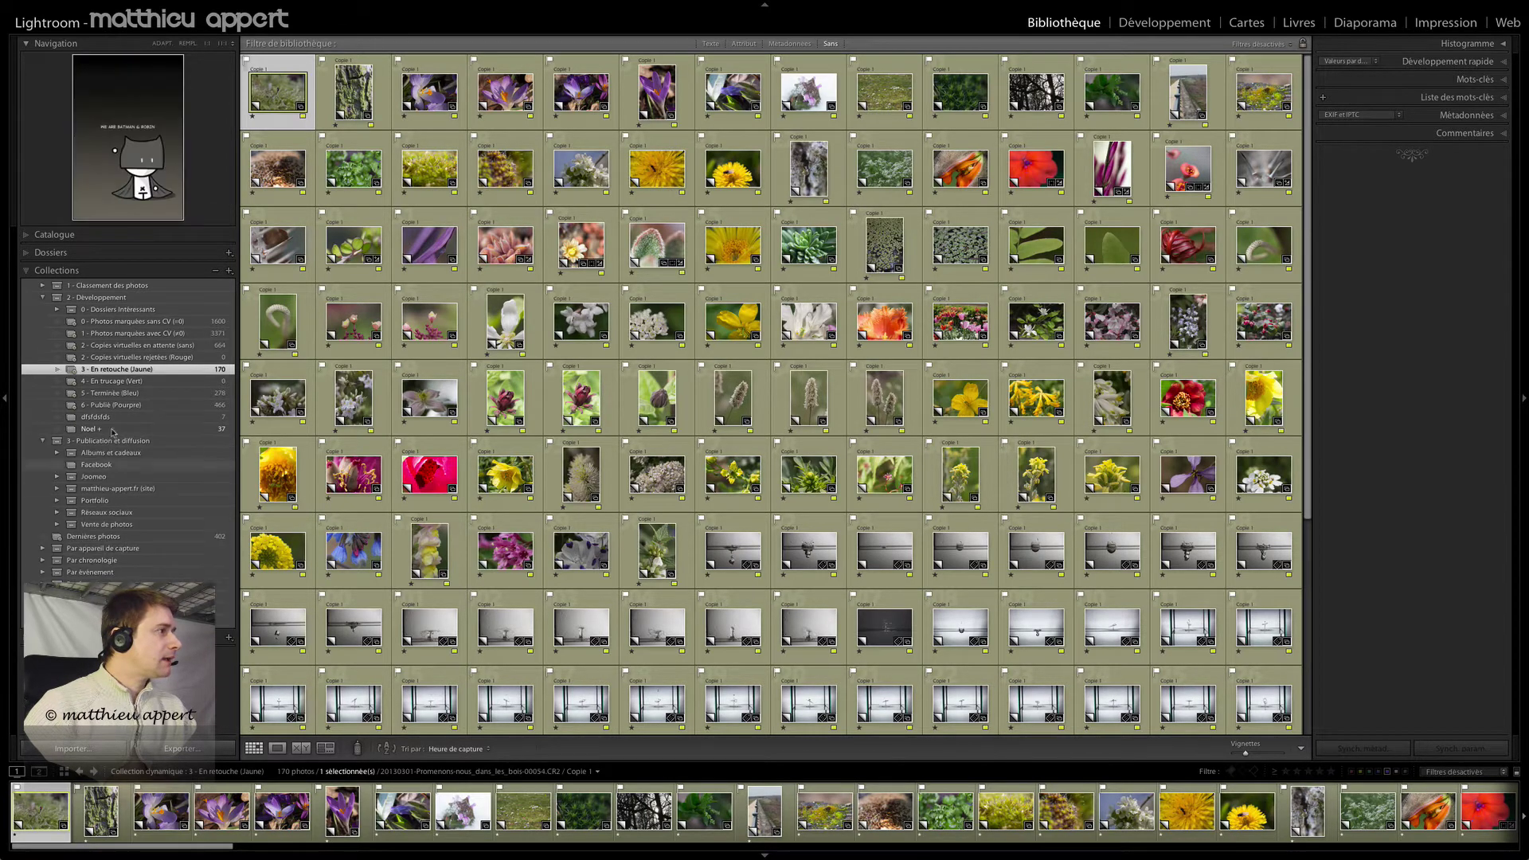
pyautogui.click(57, 500)
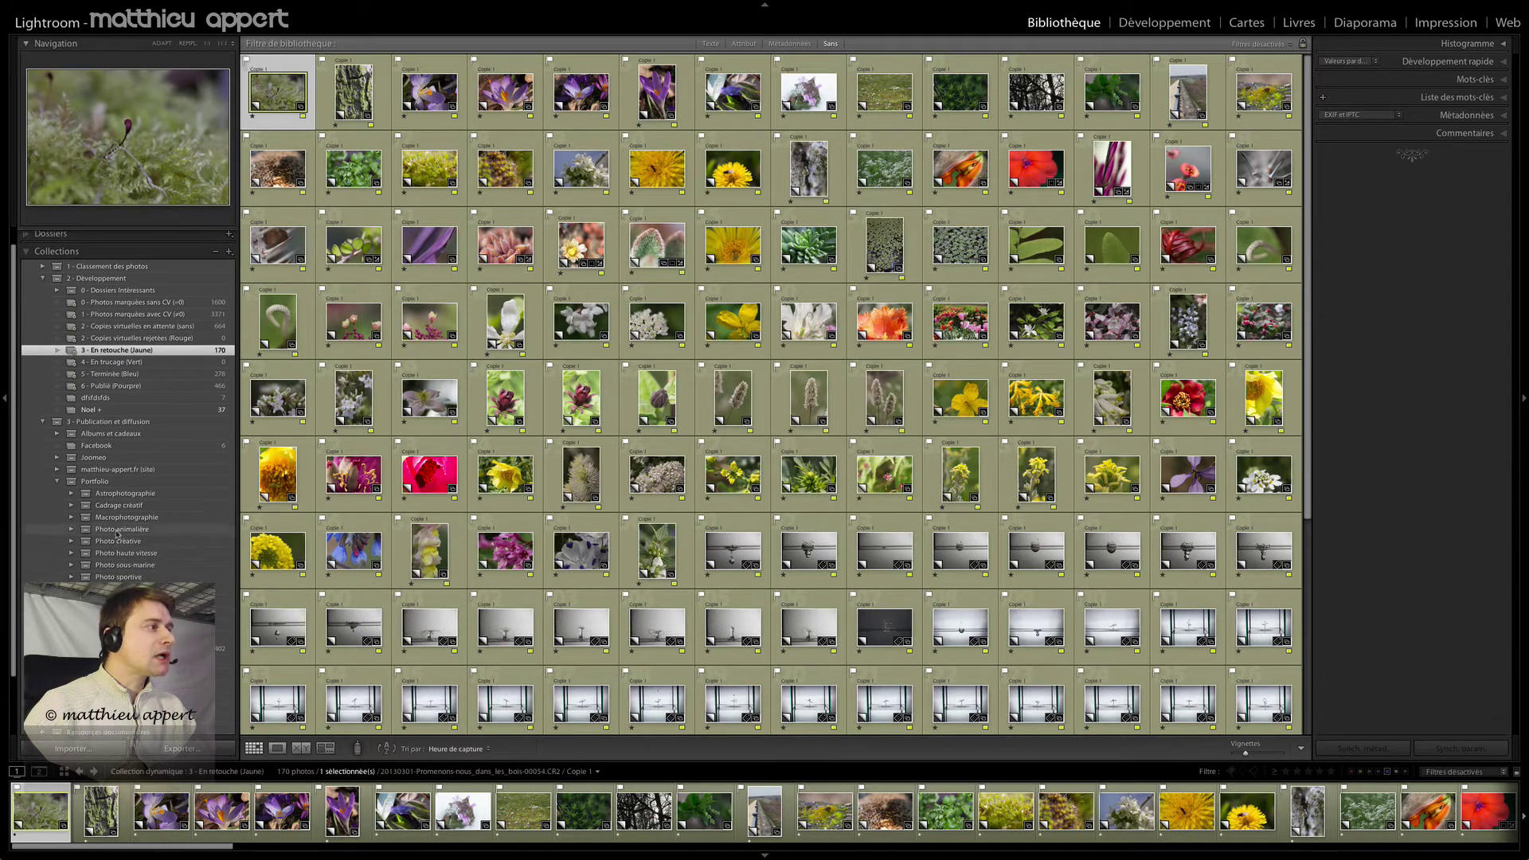
pyautogui.click(78, 576)
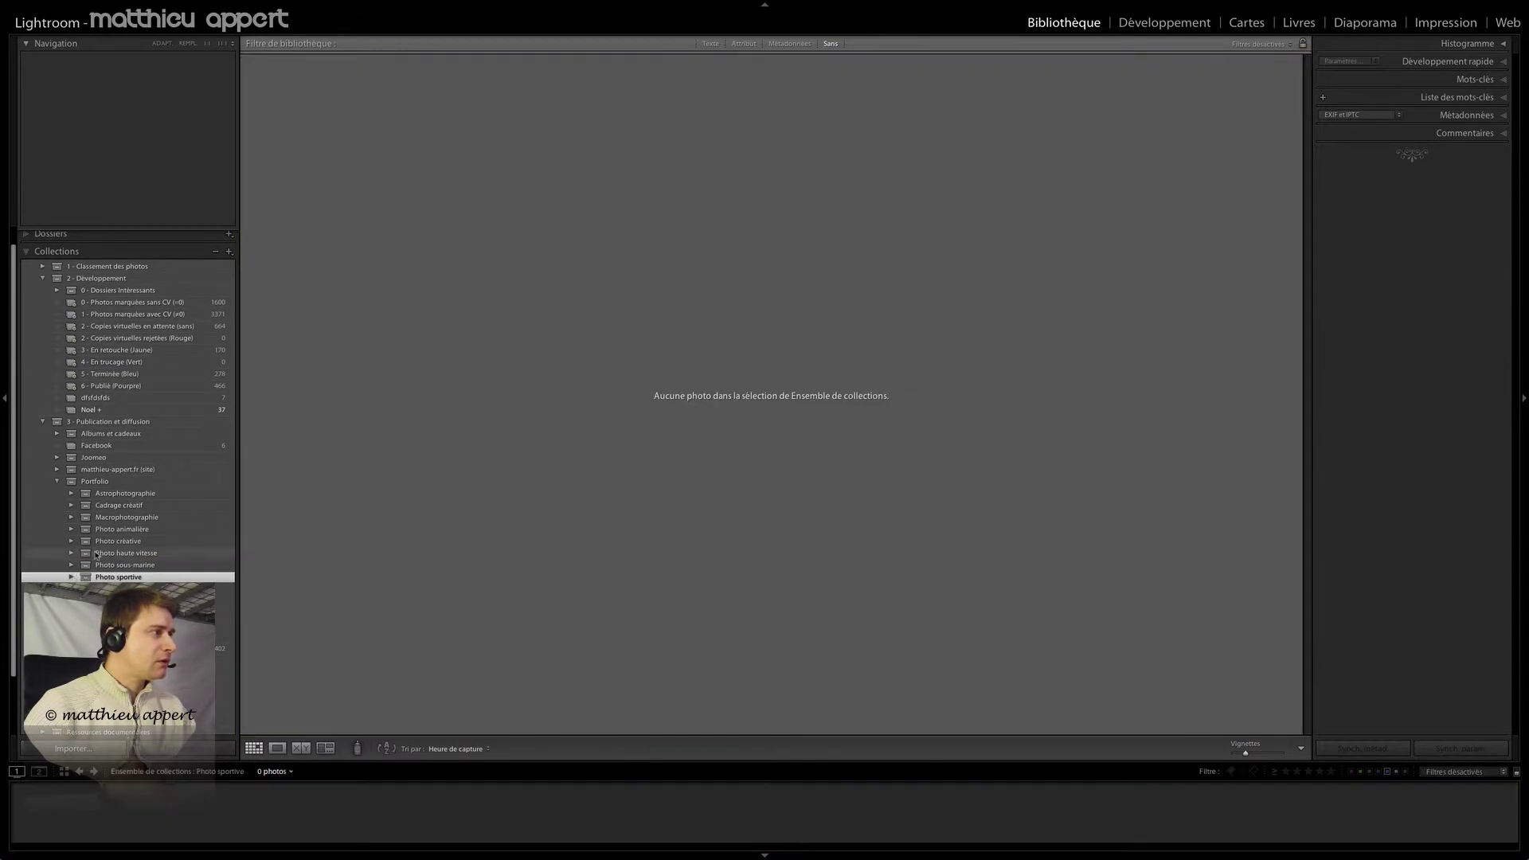
pyautogui.click(111, 540)
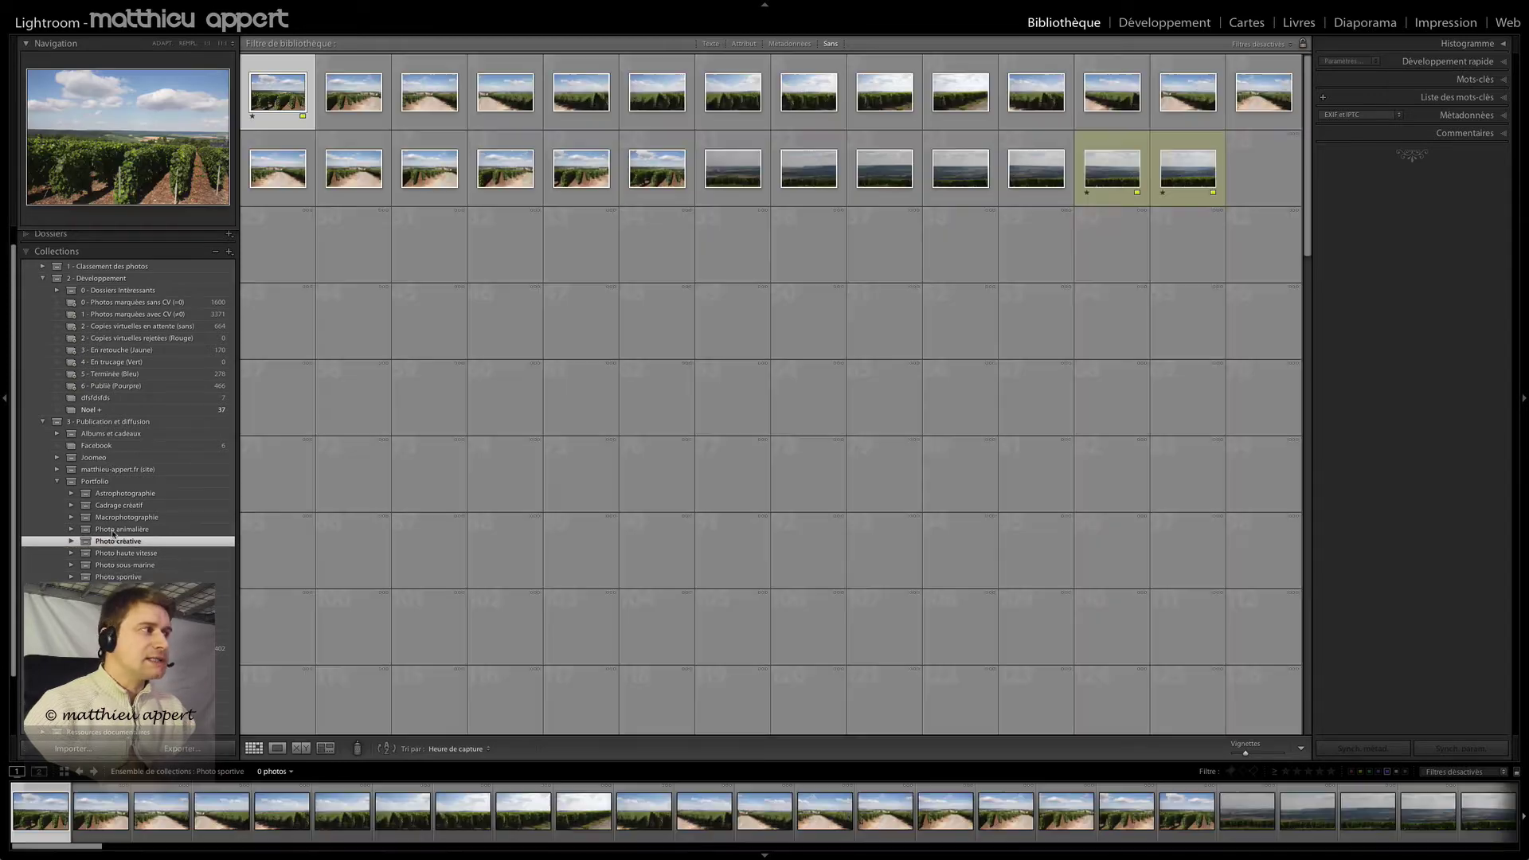
pyautogui.click(113, 530)
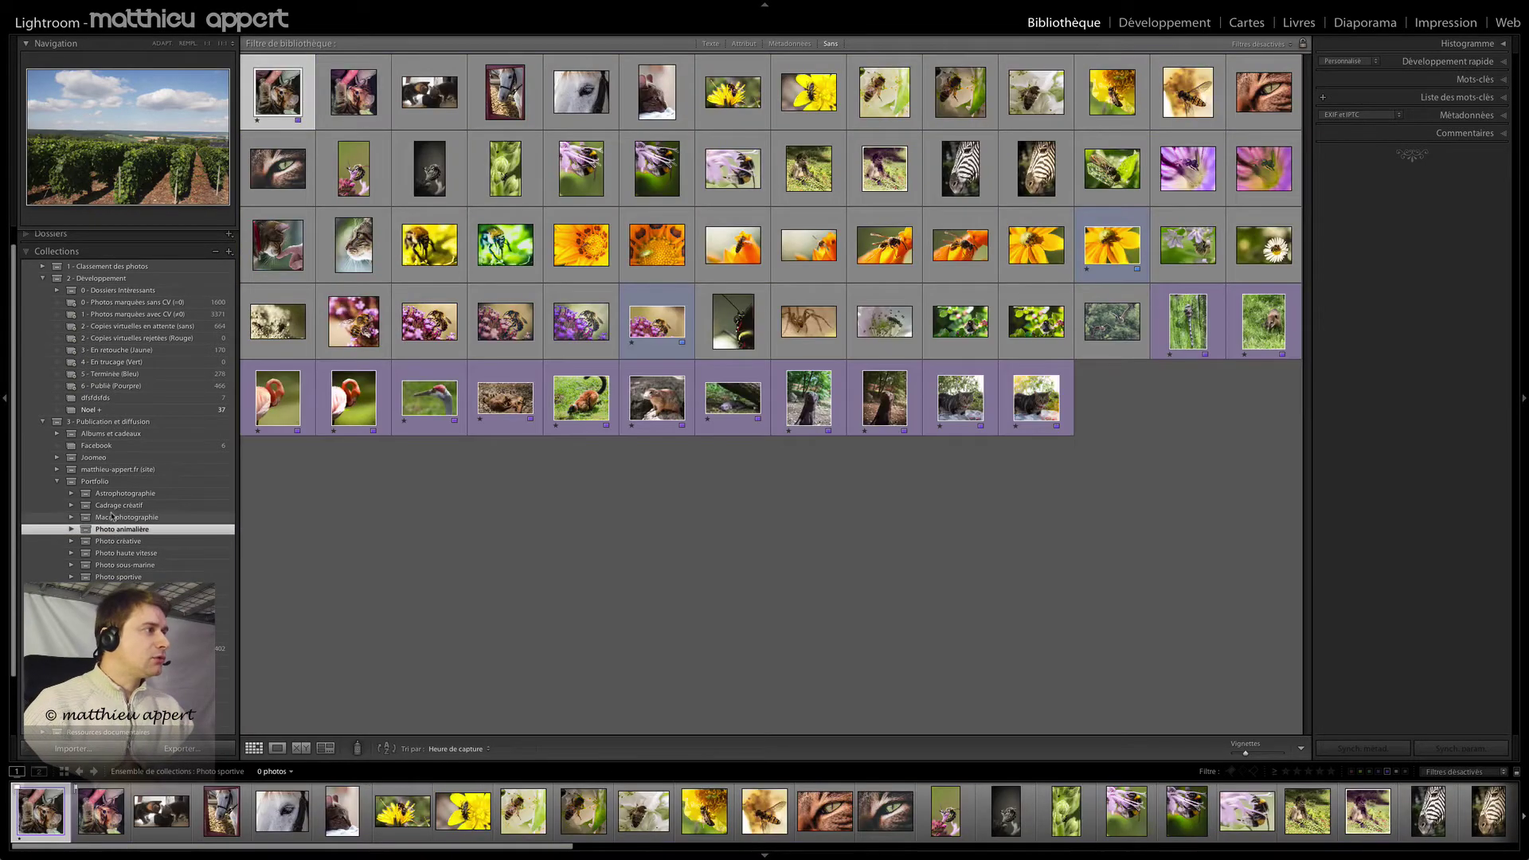
# Expand the Macrophotographie set and compare its combined photos with those of its Fleurs collection
pyautogui.click(112, 516)
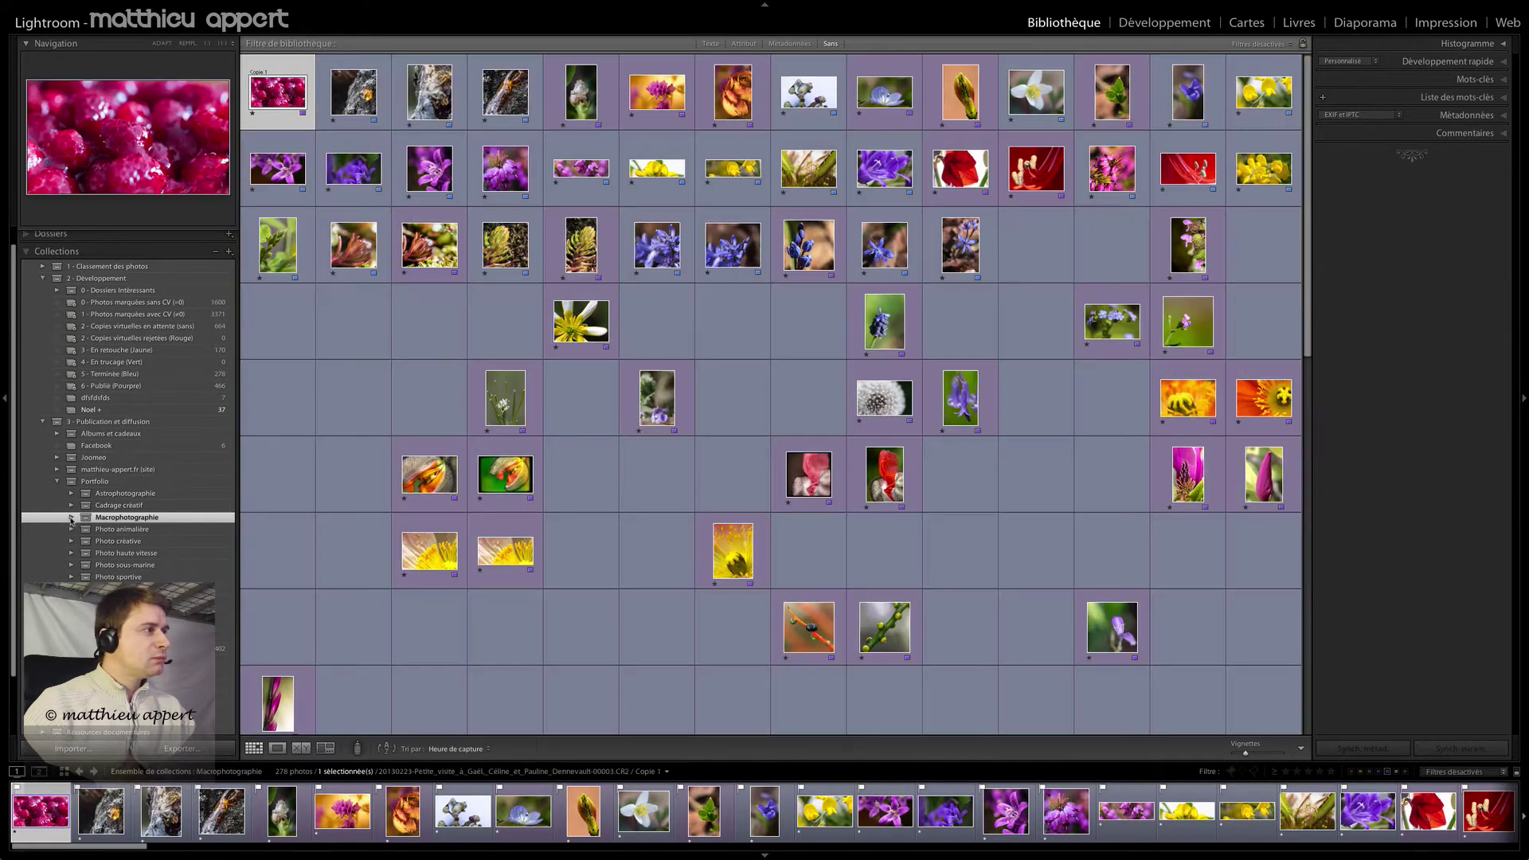
pyautogui.click(71, 518)
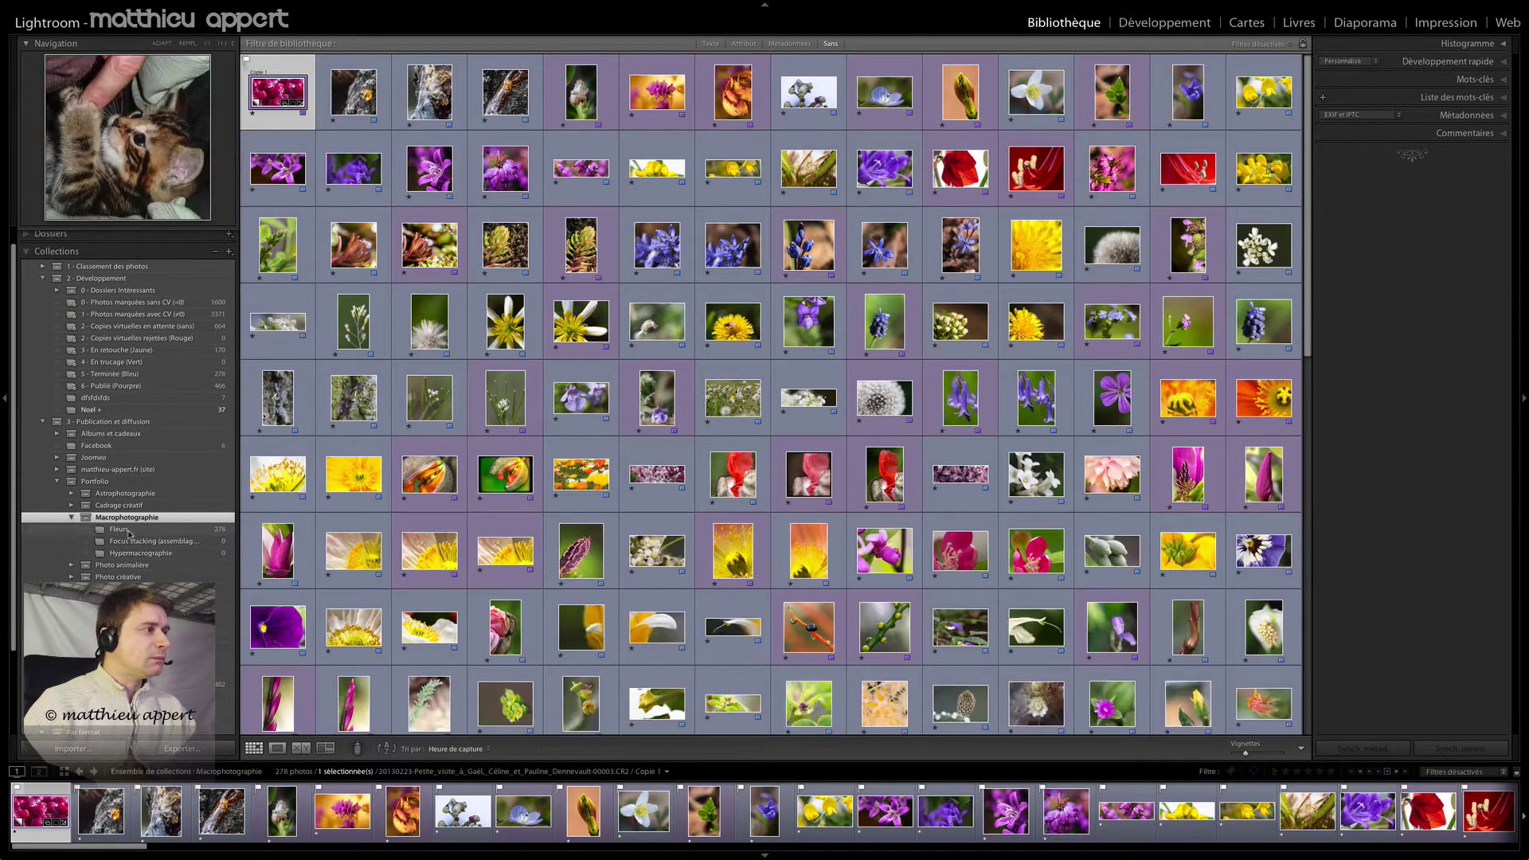
pyautogui.click(129, 532)
pyautogui.click(119, 529)
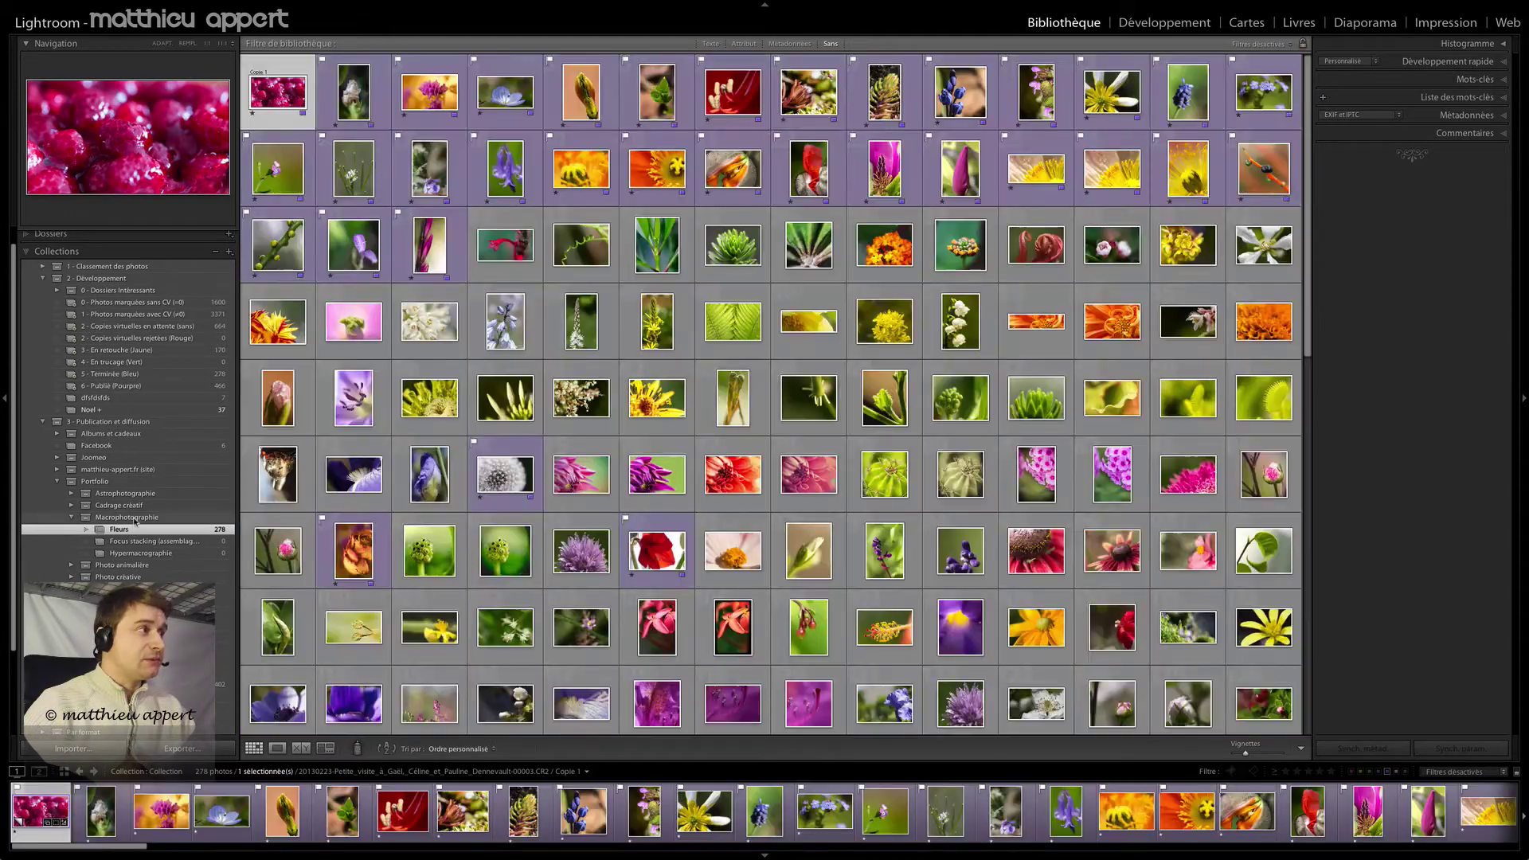
pyautogui.click(134, 518)
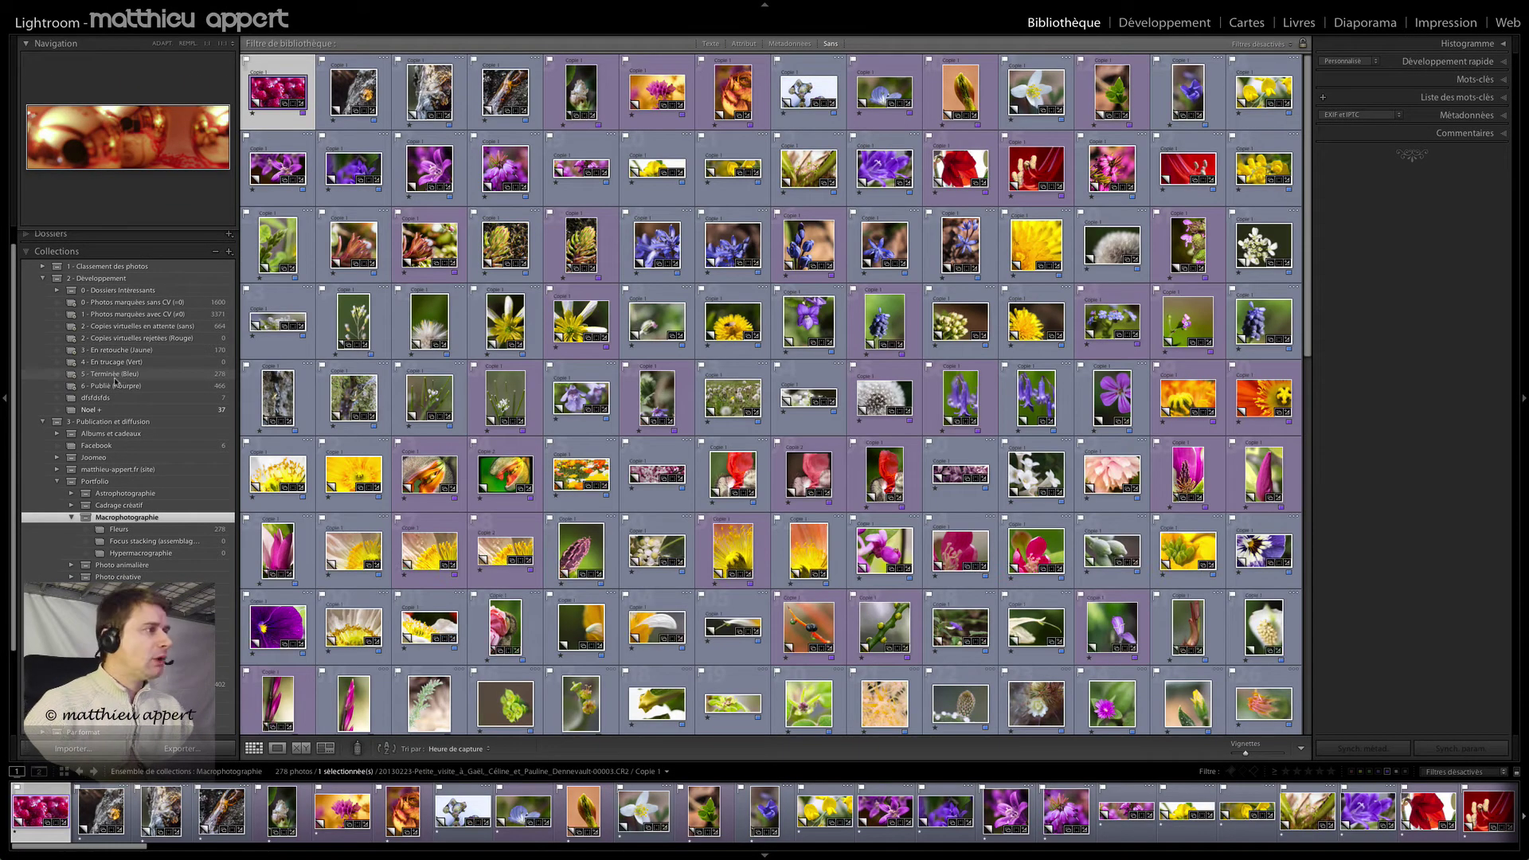
# Check the options for creating a collection set inside Macrophotographie, leaving without creating one
pyautogui.rightClick(108, 517)
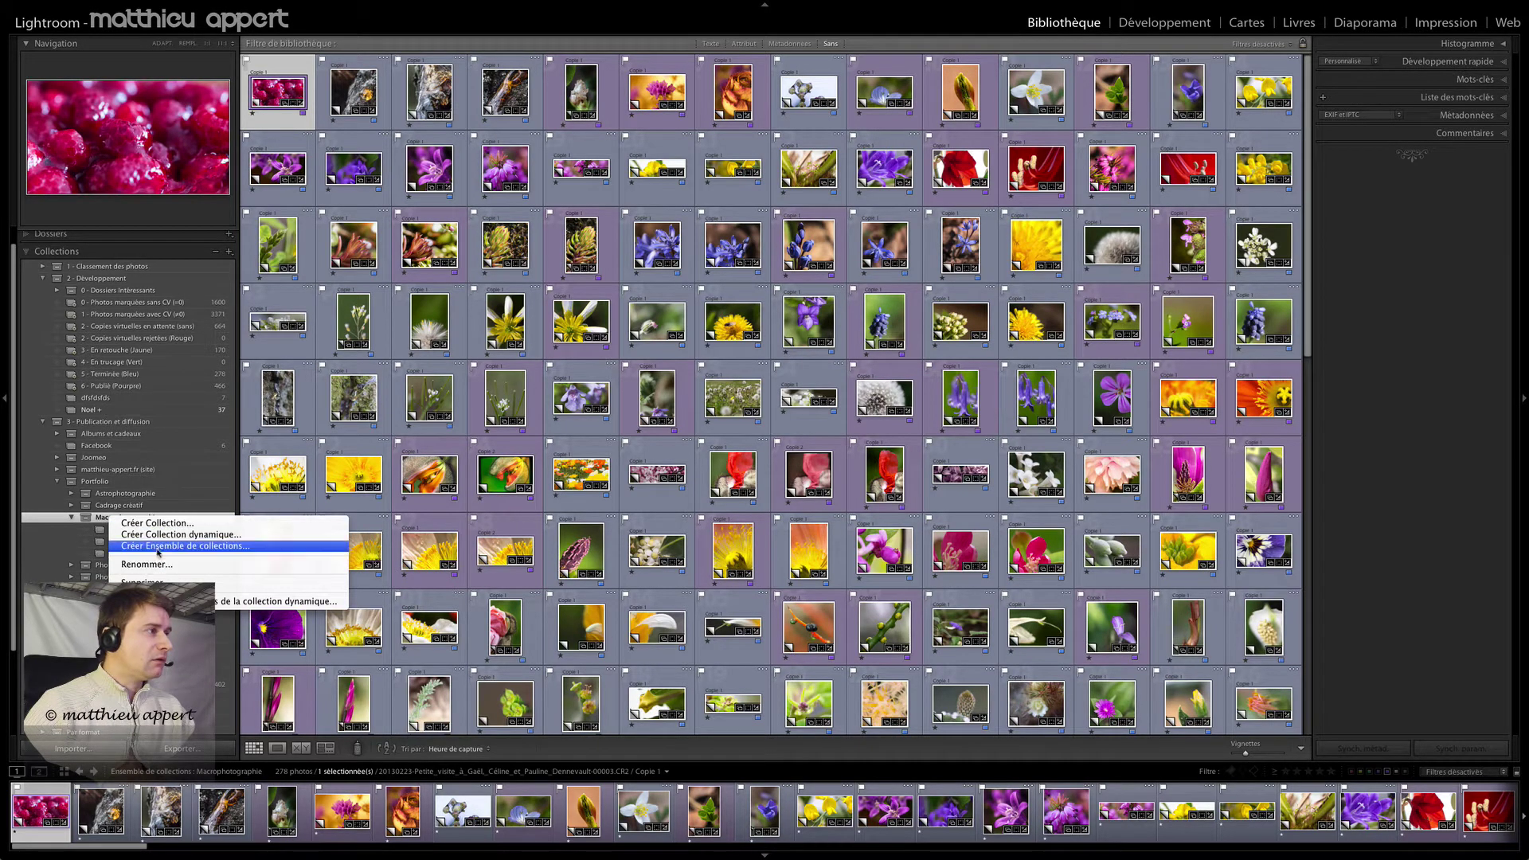
pyautogui.click(206, 546)
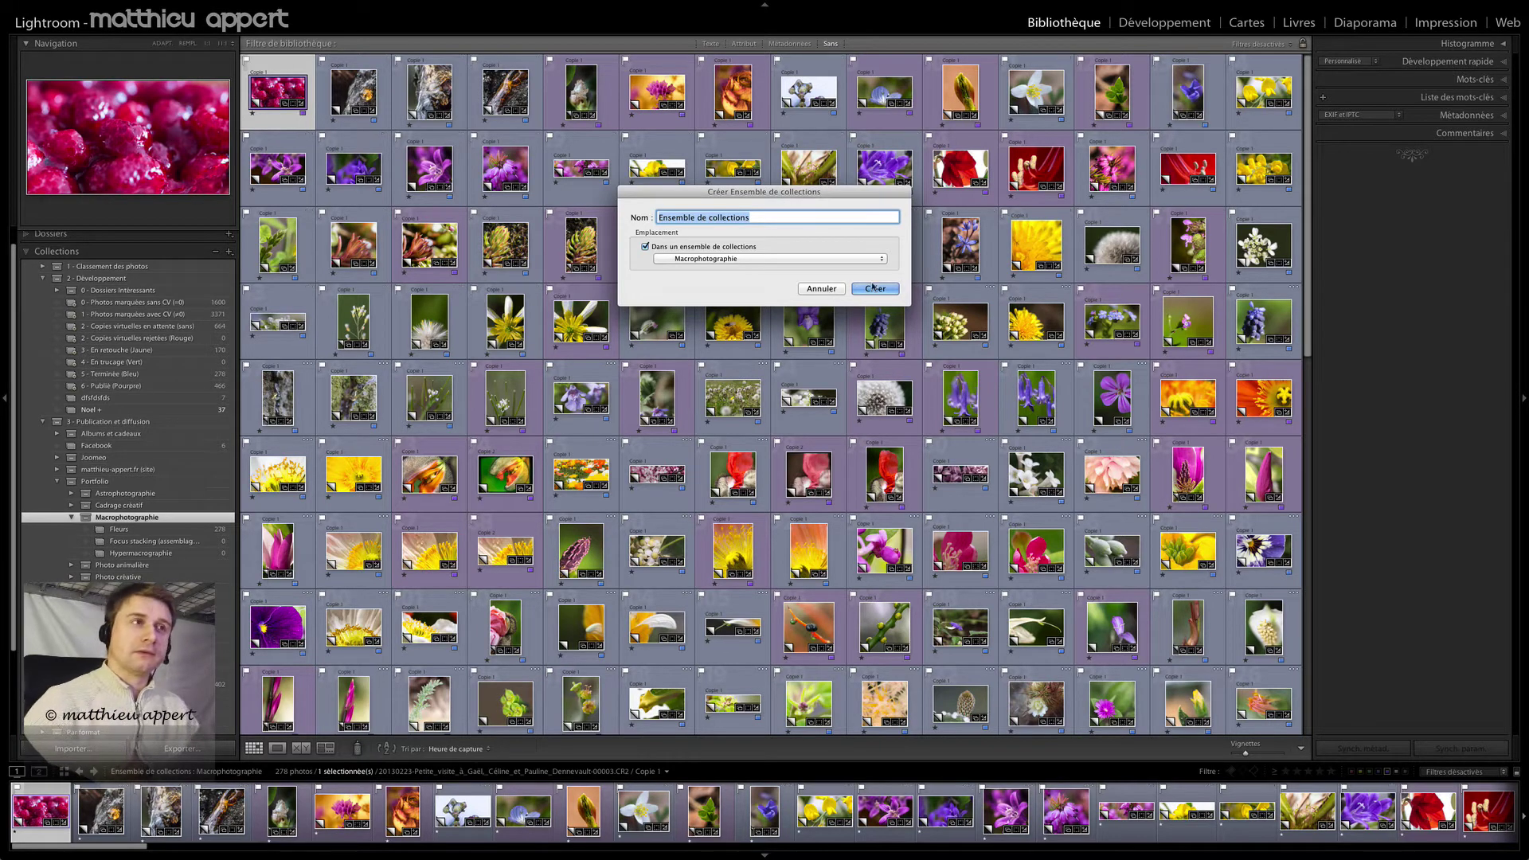
pyautogui.click(823, 289)
# Delete the "dfsfdsfds" collection from the 2 - Développement set
pyautogui.rightClick(134, 409)
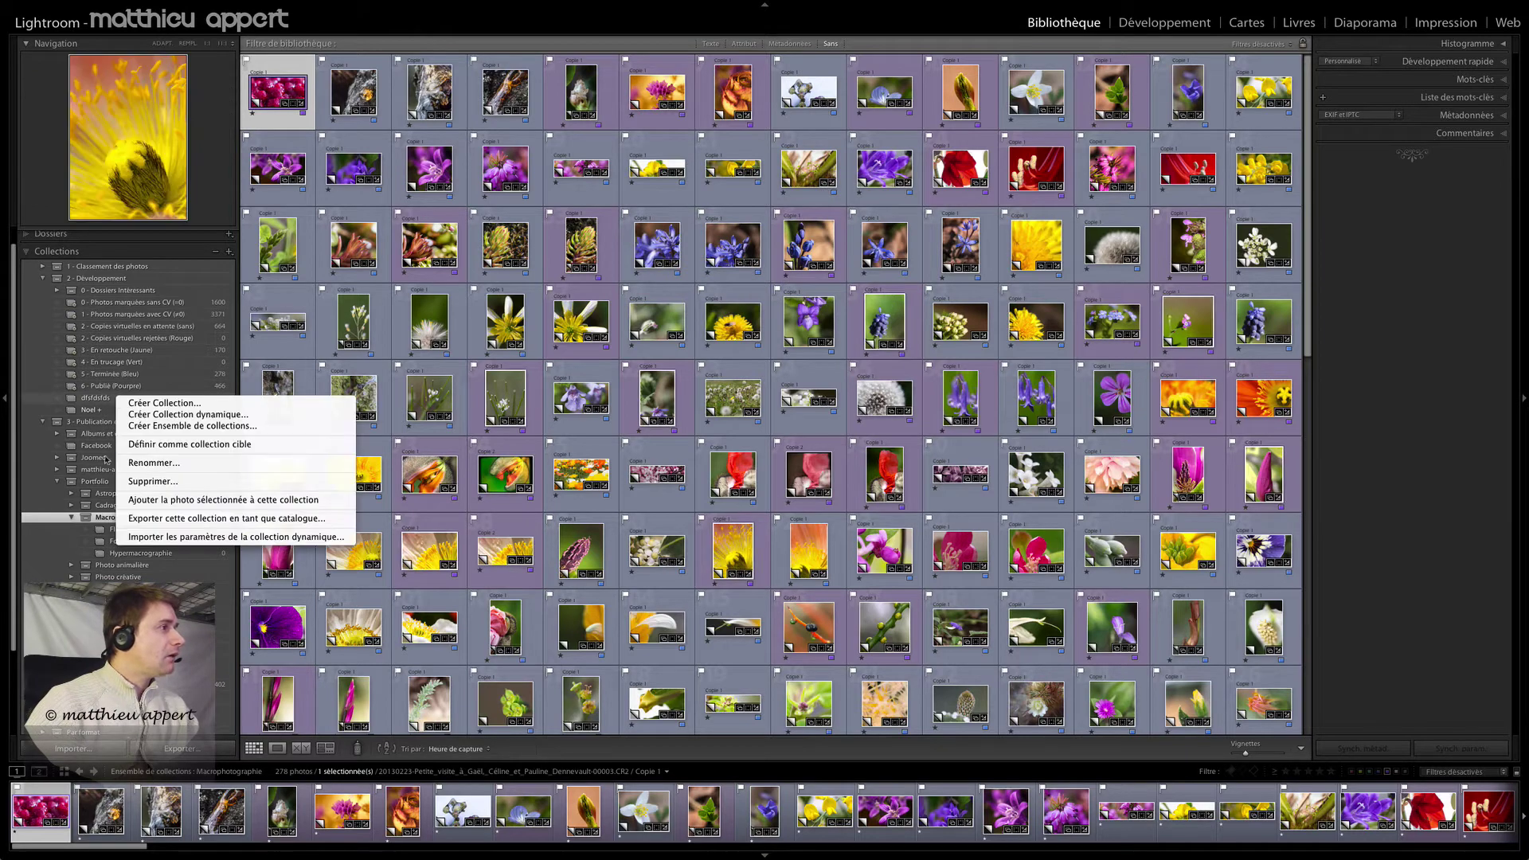
pyautogui.press('Escape')
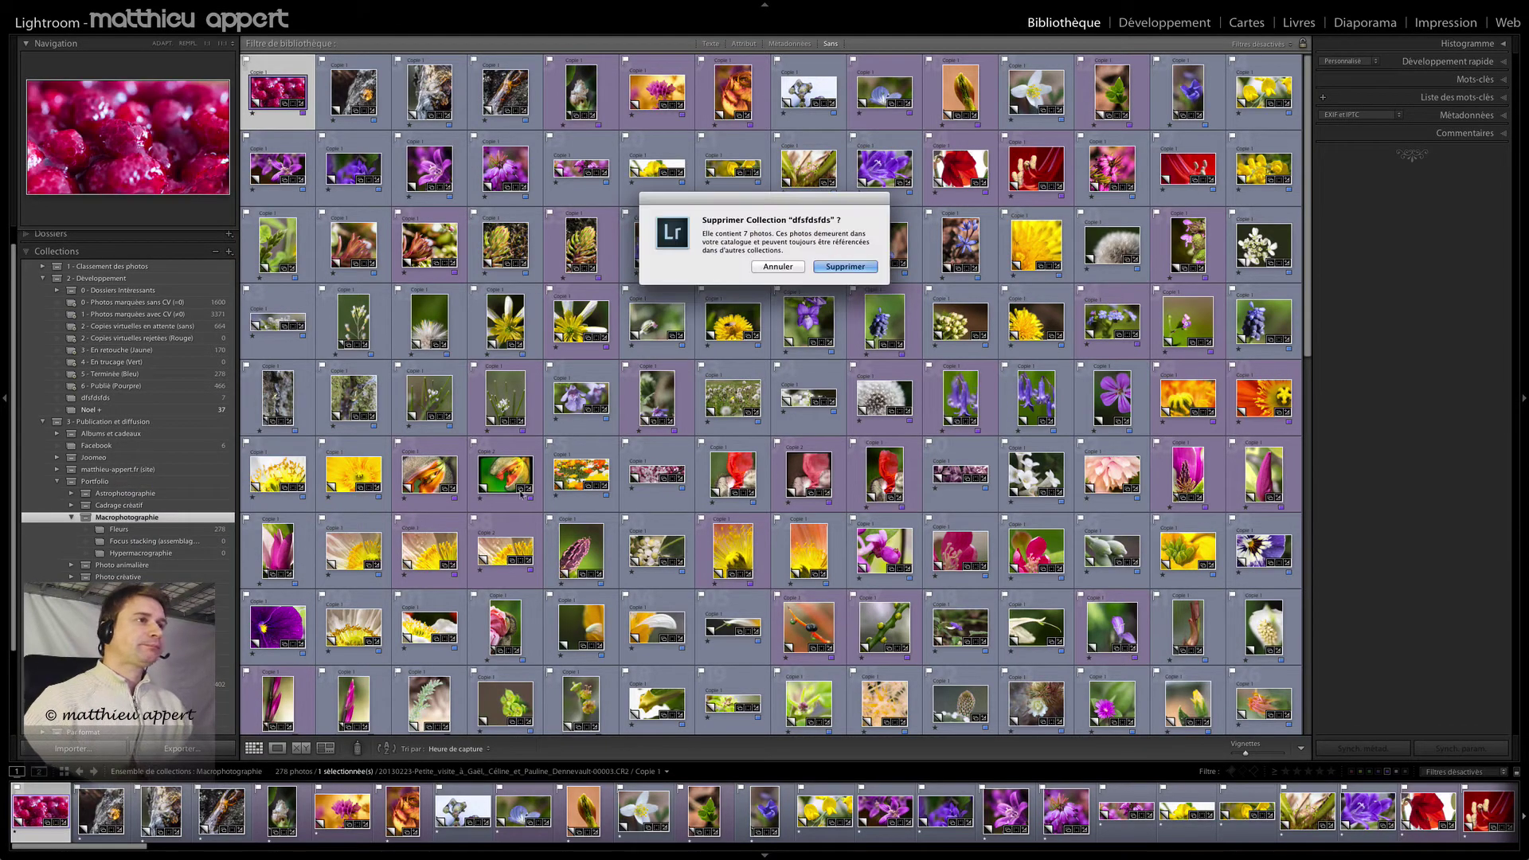
pyautogui.click(851, 267)
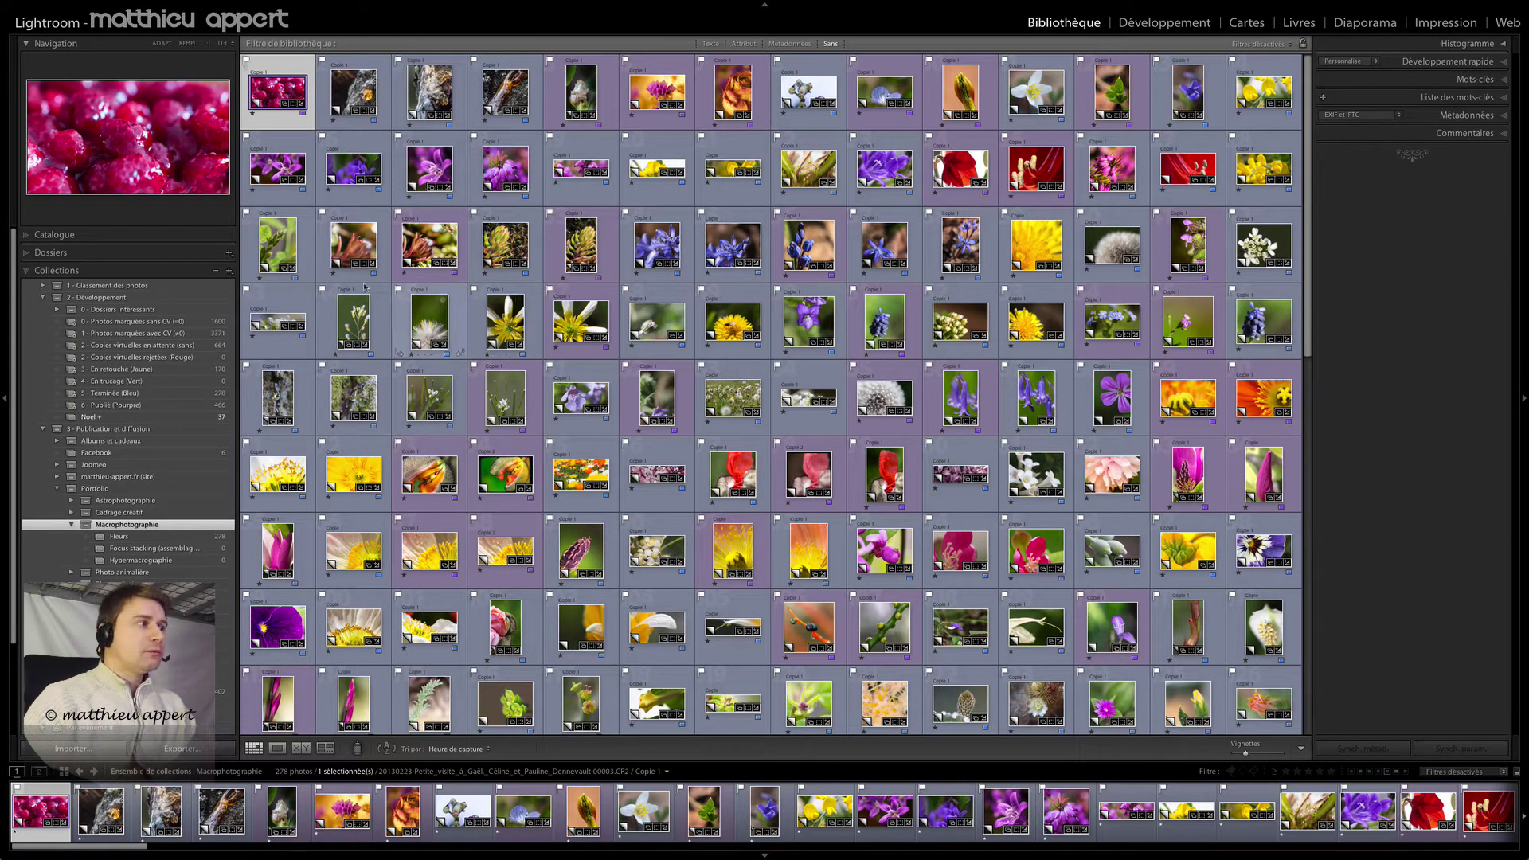
# Collapse Collections and examine the Photos macro album of the Facebook Mur service under Services de publication, collapsing both levels after viewing
pyautogui.click(50, 270)
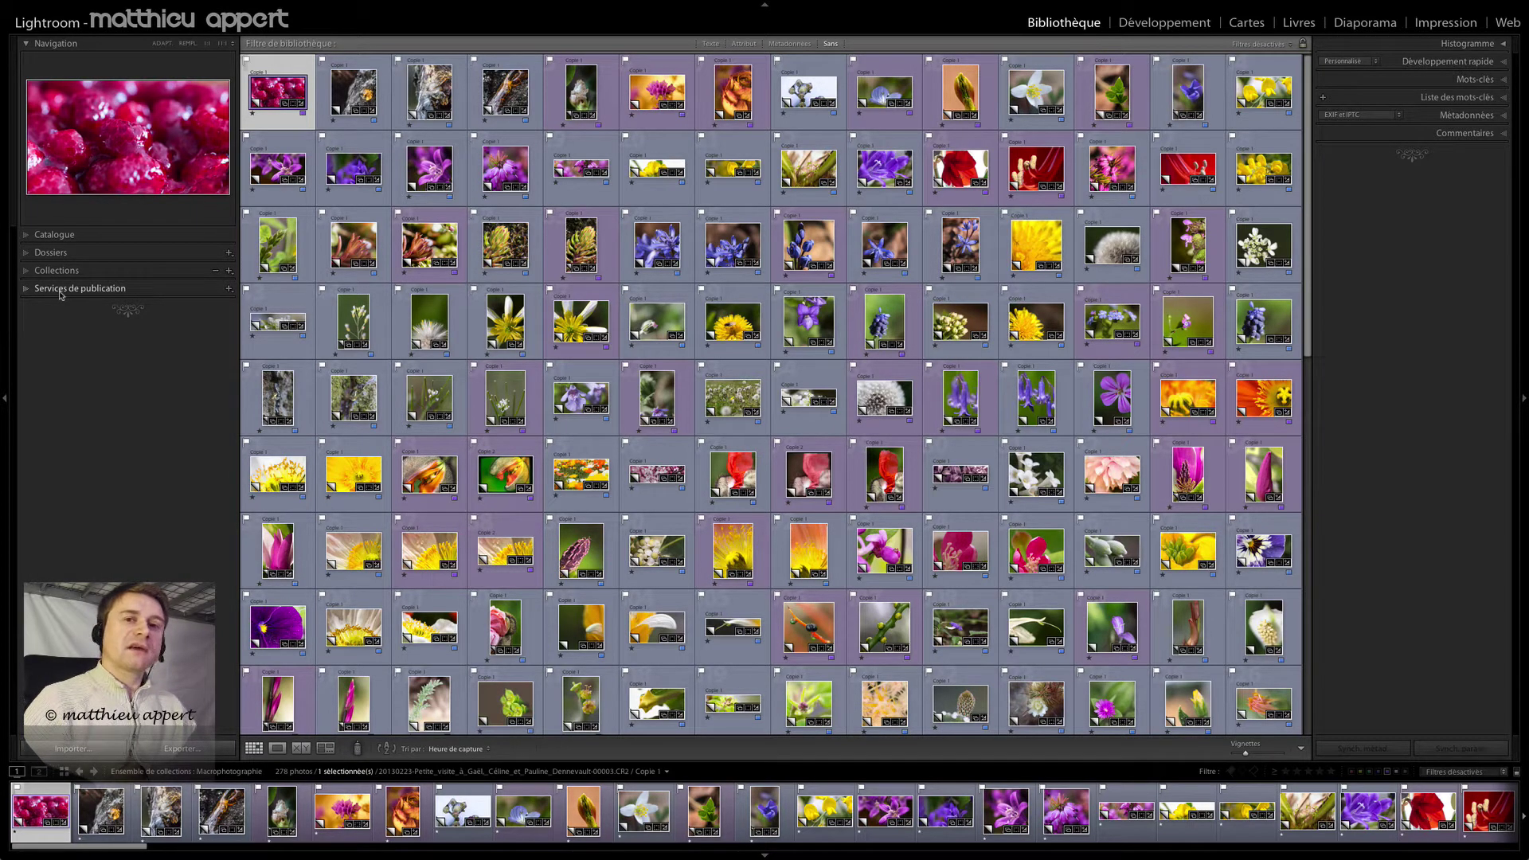
pyautogui.click(59, 288)
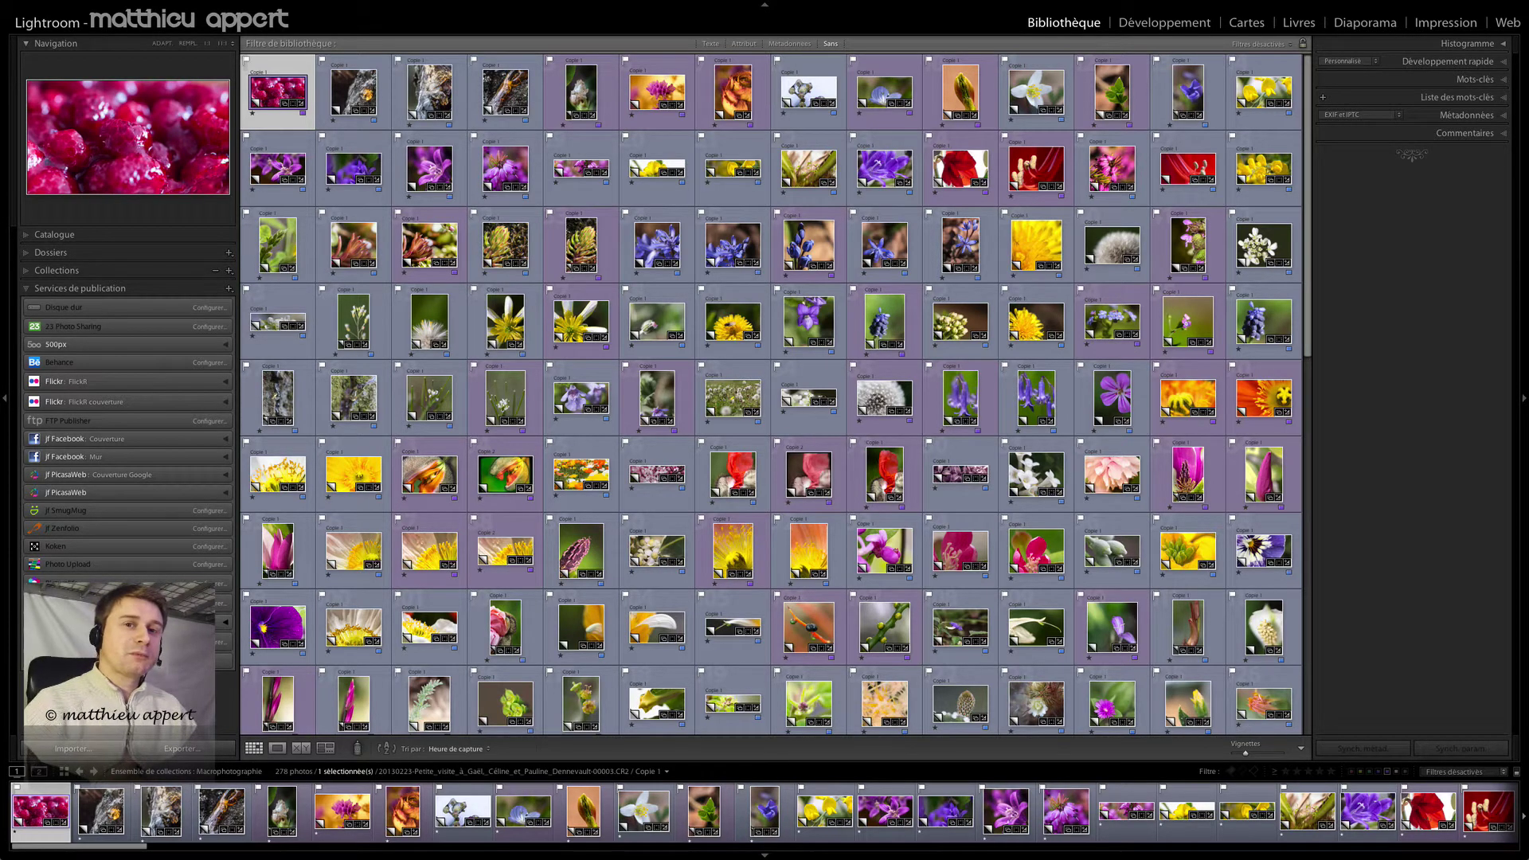
pyautogui.click(226, 456)
pyautogui.moveTo(124, 475)
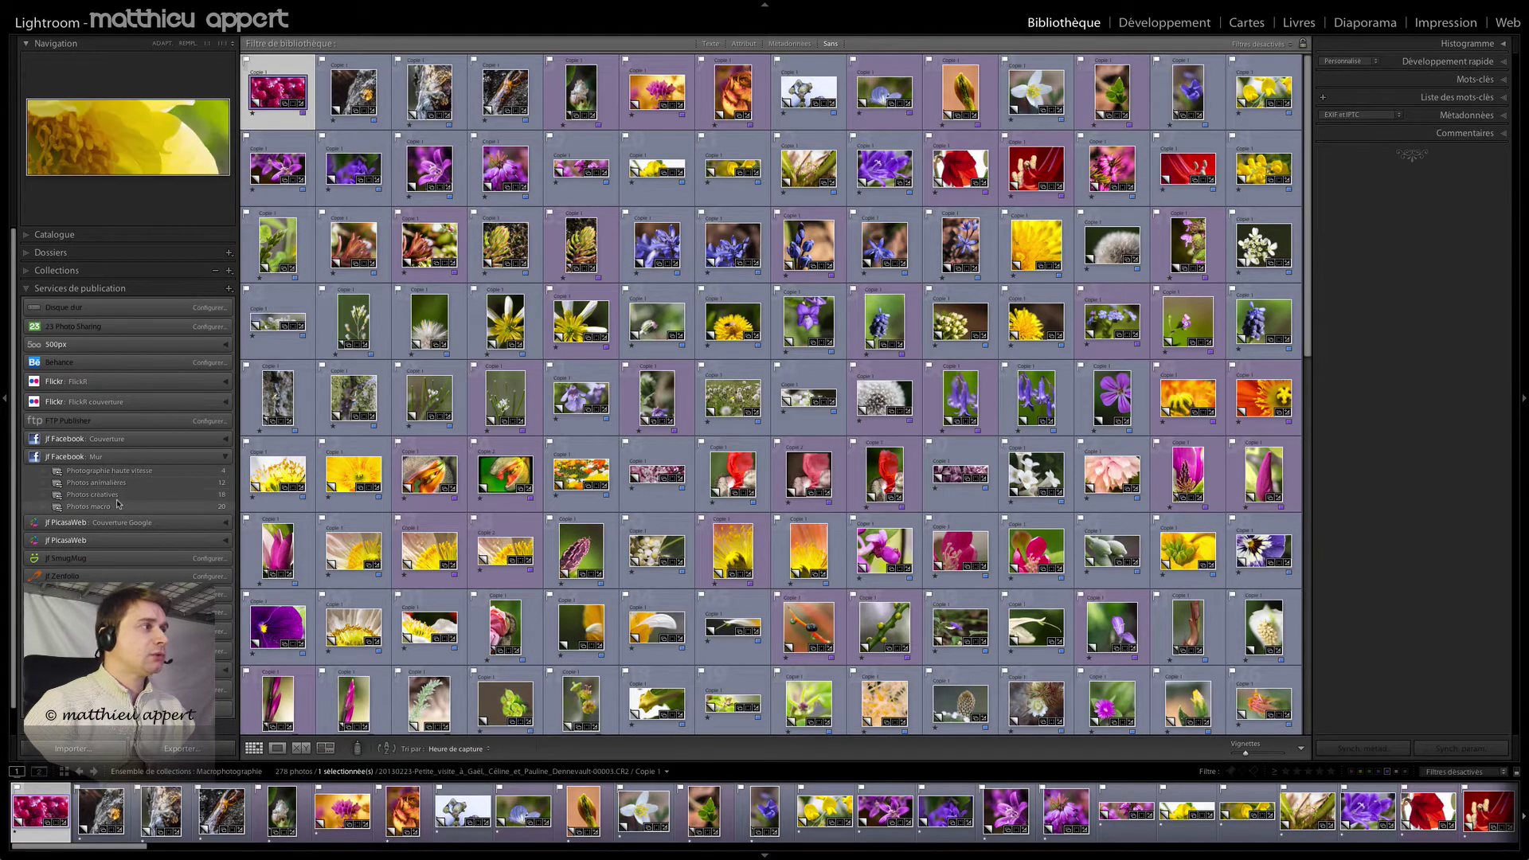
pyautogui.click(117, 504)
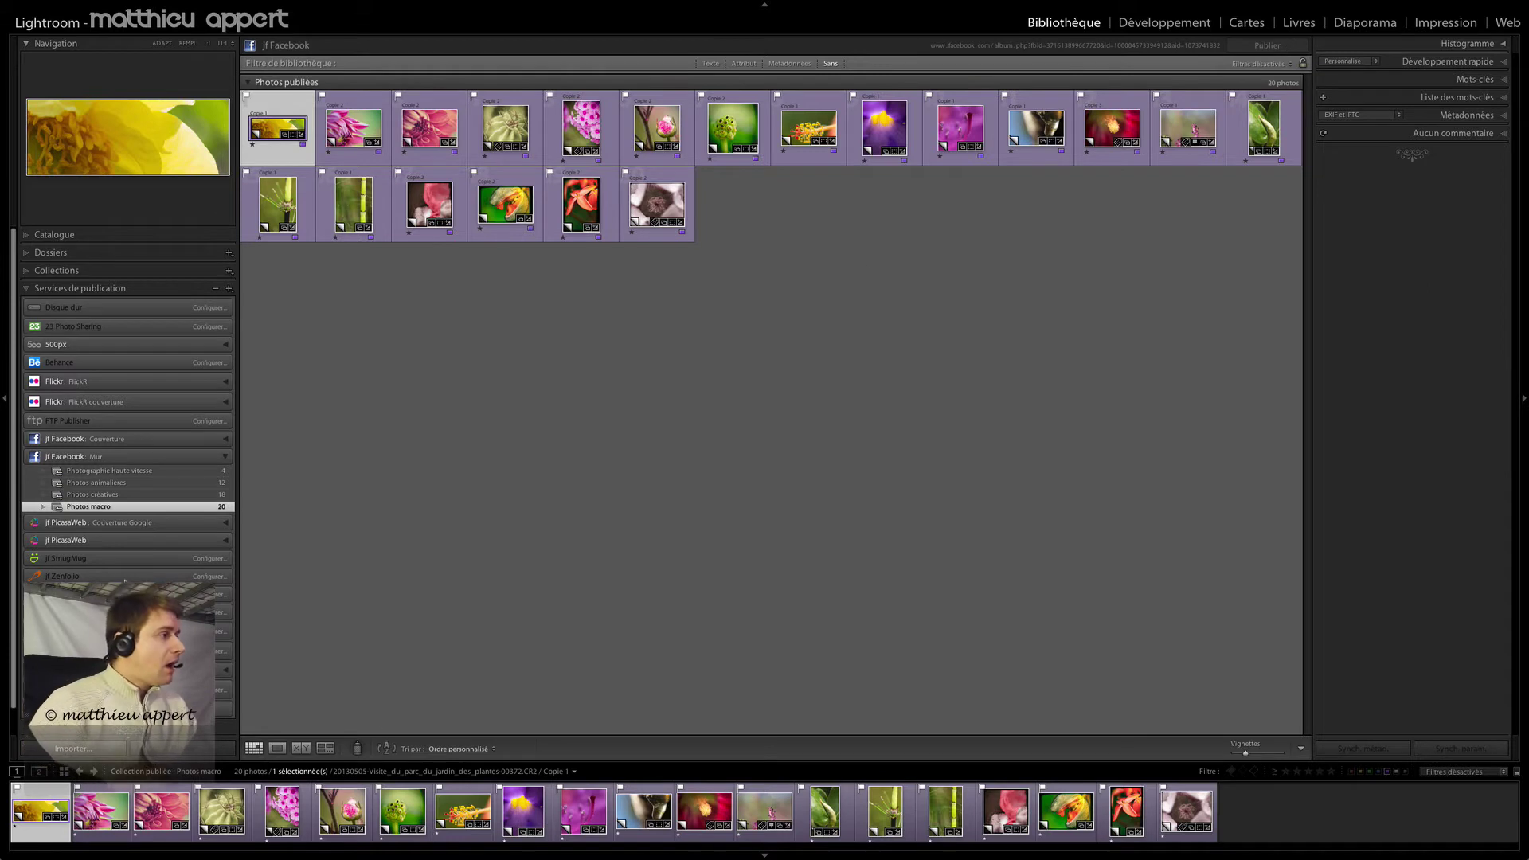
pyautogui.click(225, 456)
pyautogui.click(103, 288)
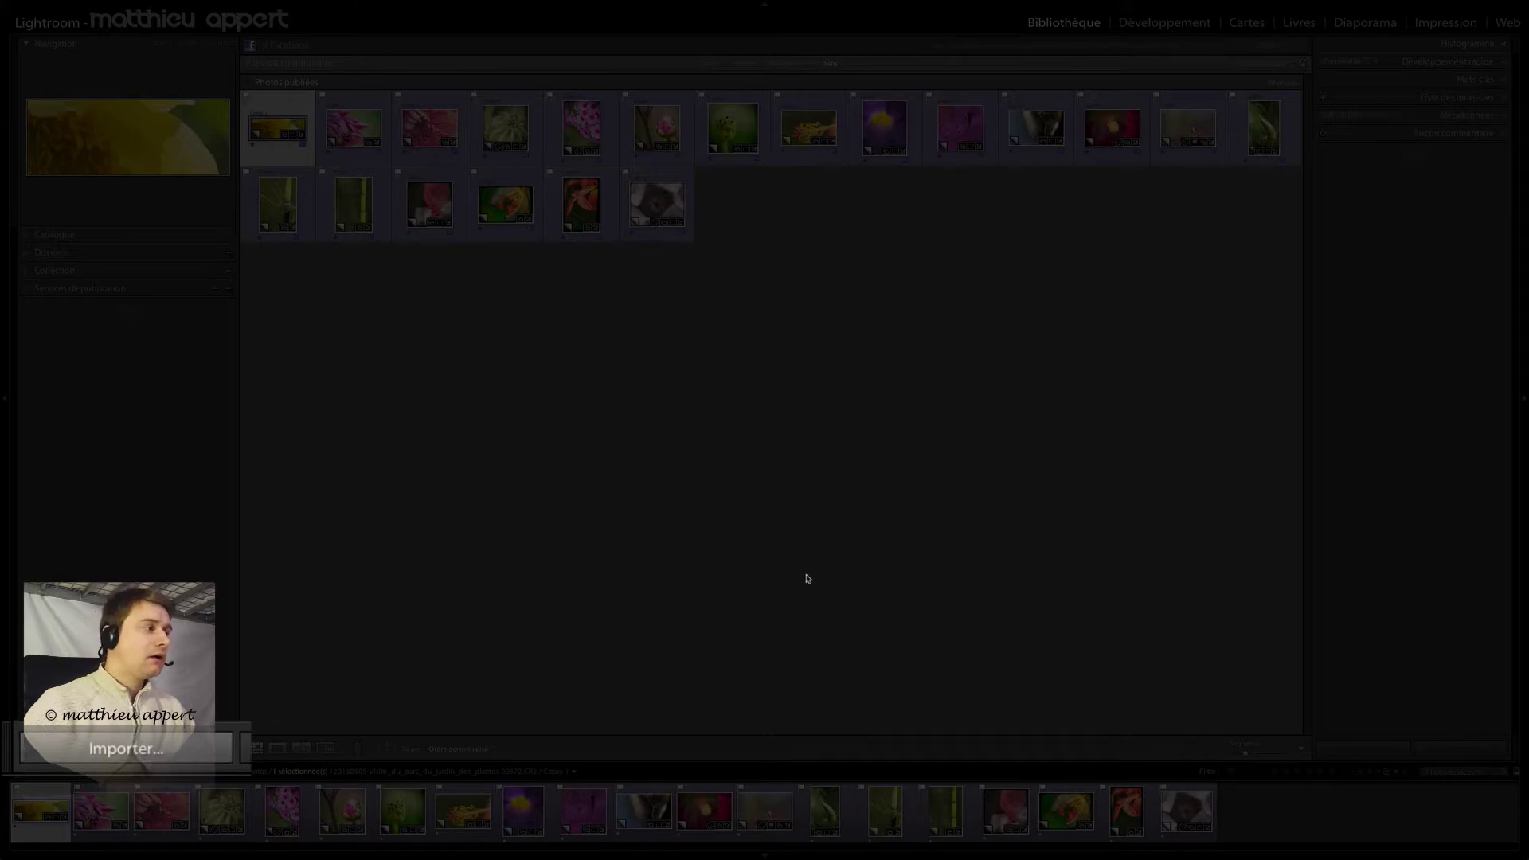
# Look at the photo import window and leave it without importing anything
pyautogui.press('super+shift+i')
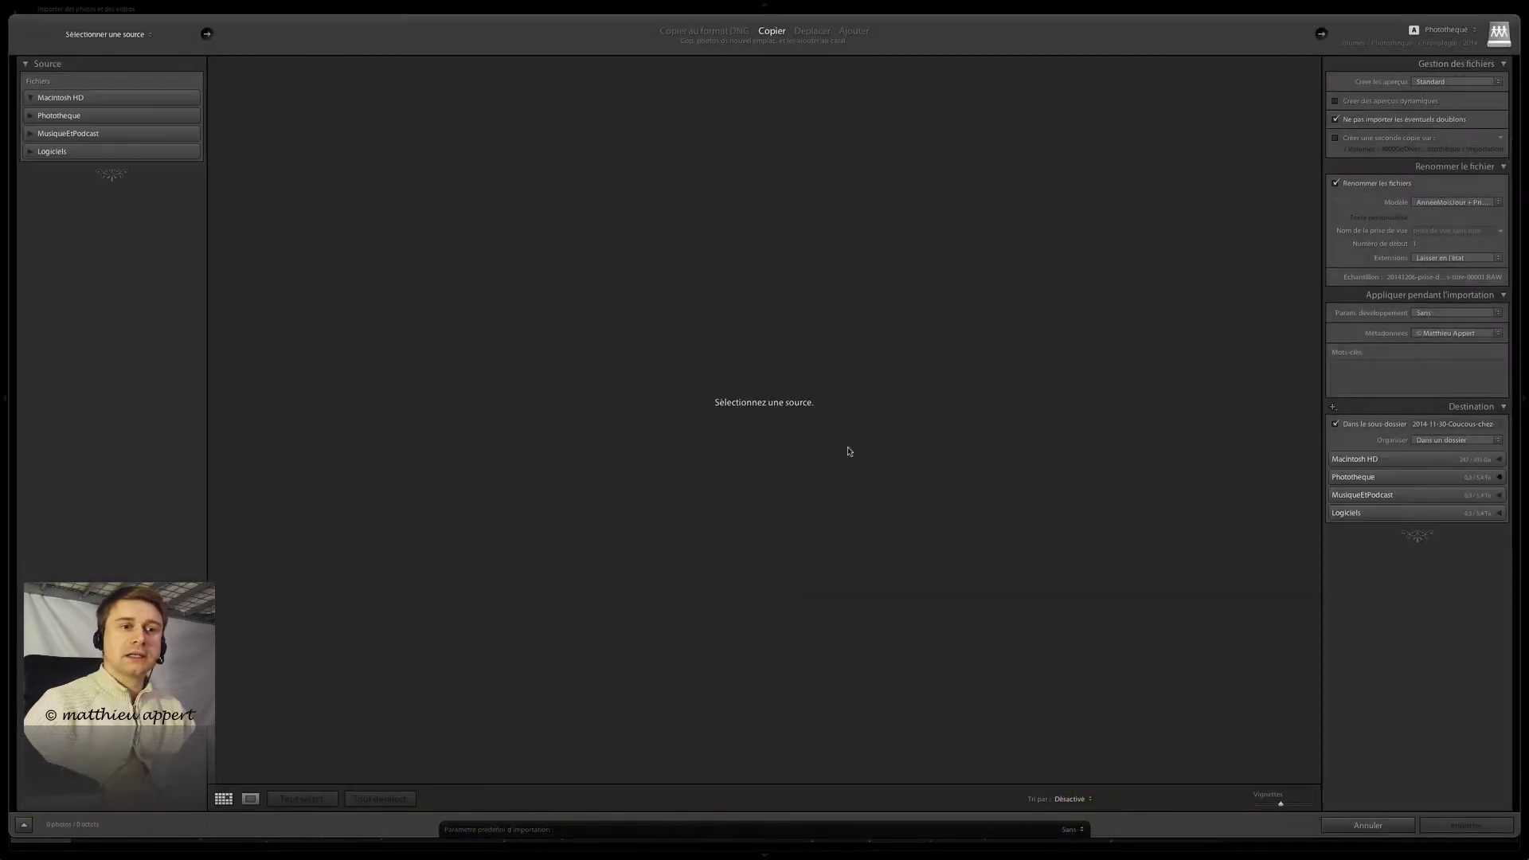
pyautogui.click(1359, 828)
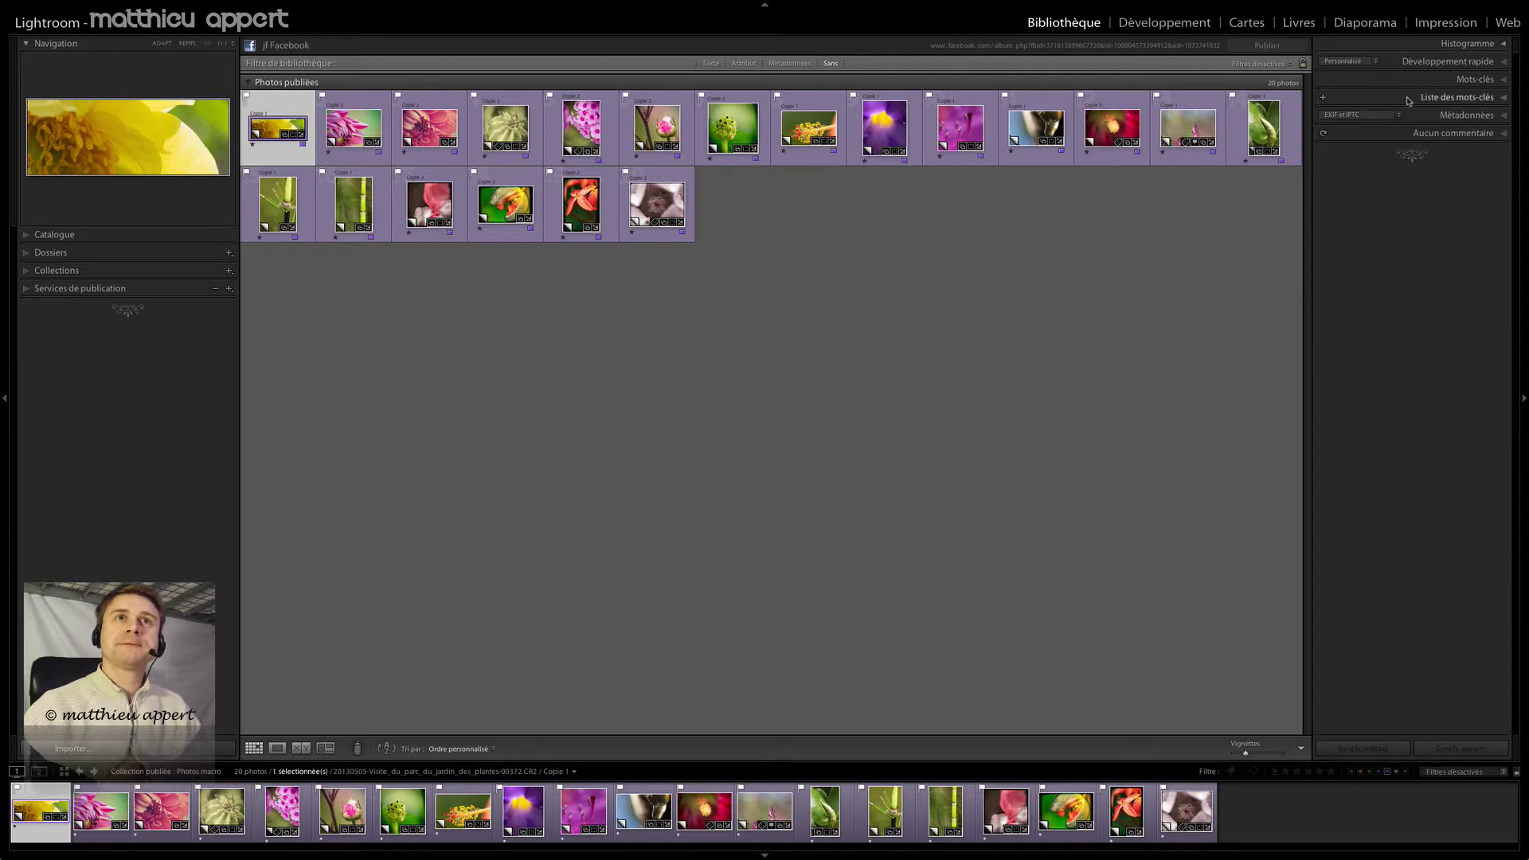
pyautogui.press('l')
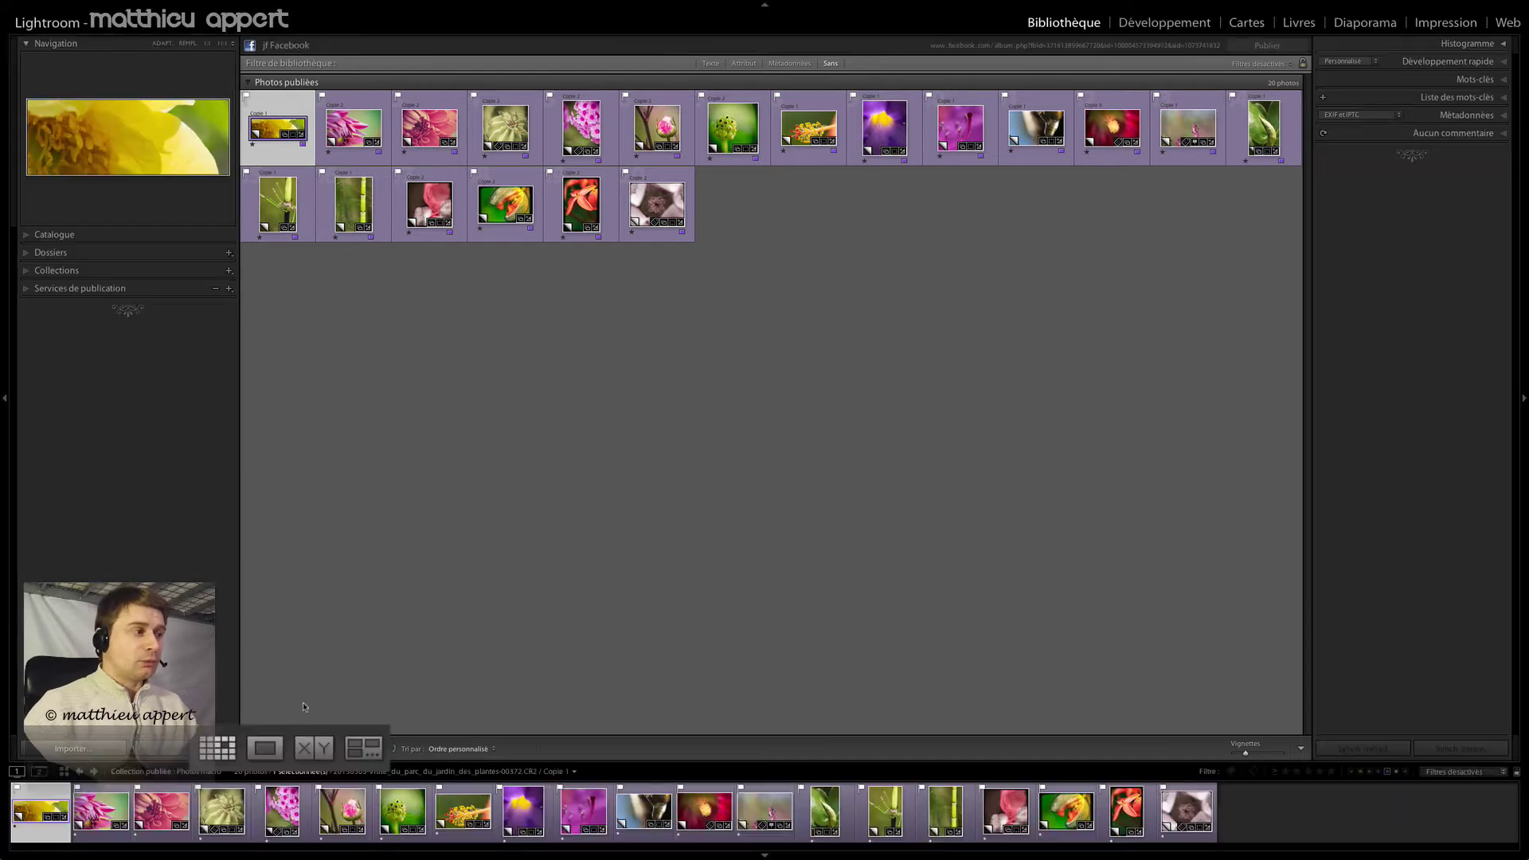
# View the yellow flower photo in Loupe view, and show it beside the pink flower in Compare and Survey views
pyautogui.click(275, 748)
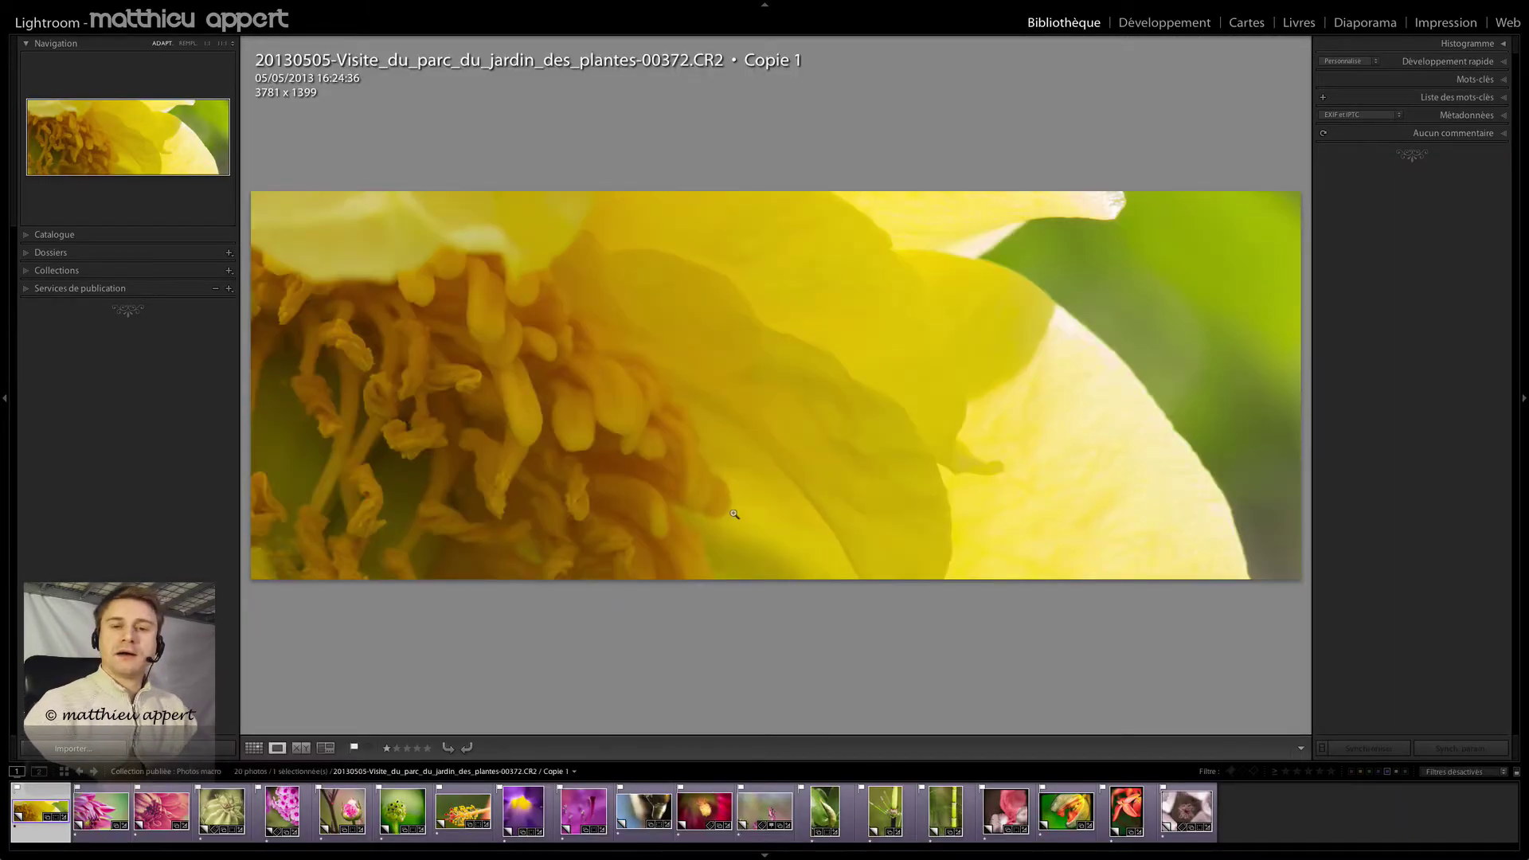
pyautogui.click(302, 749)
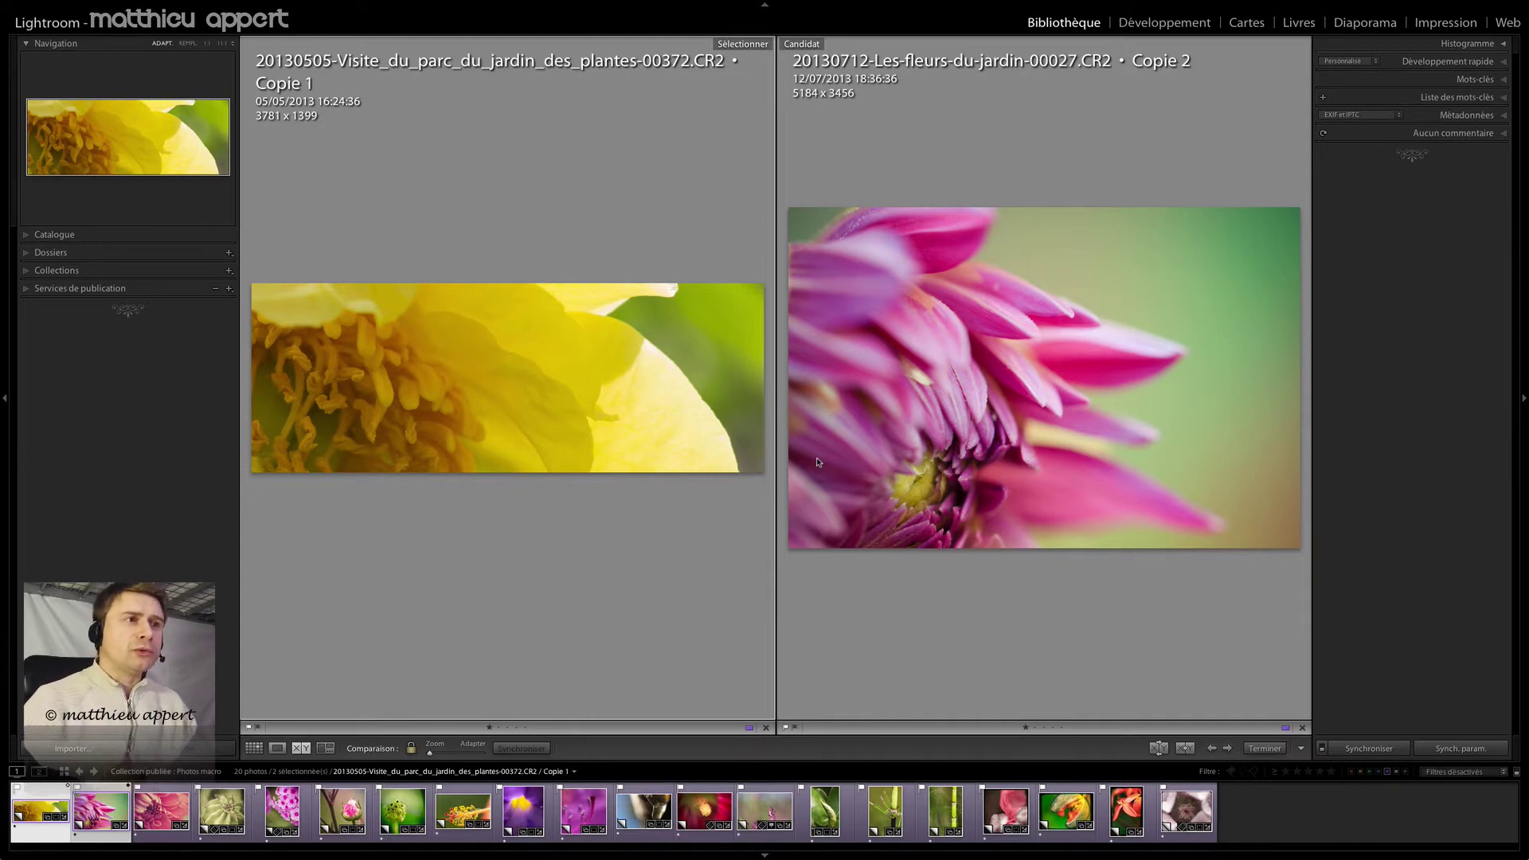
pyautogui.click(324, 747)
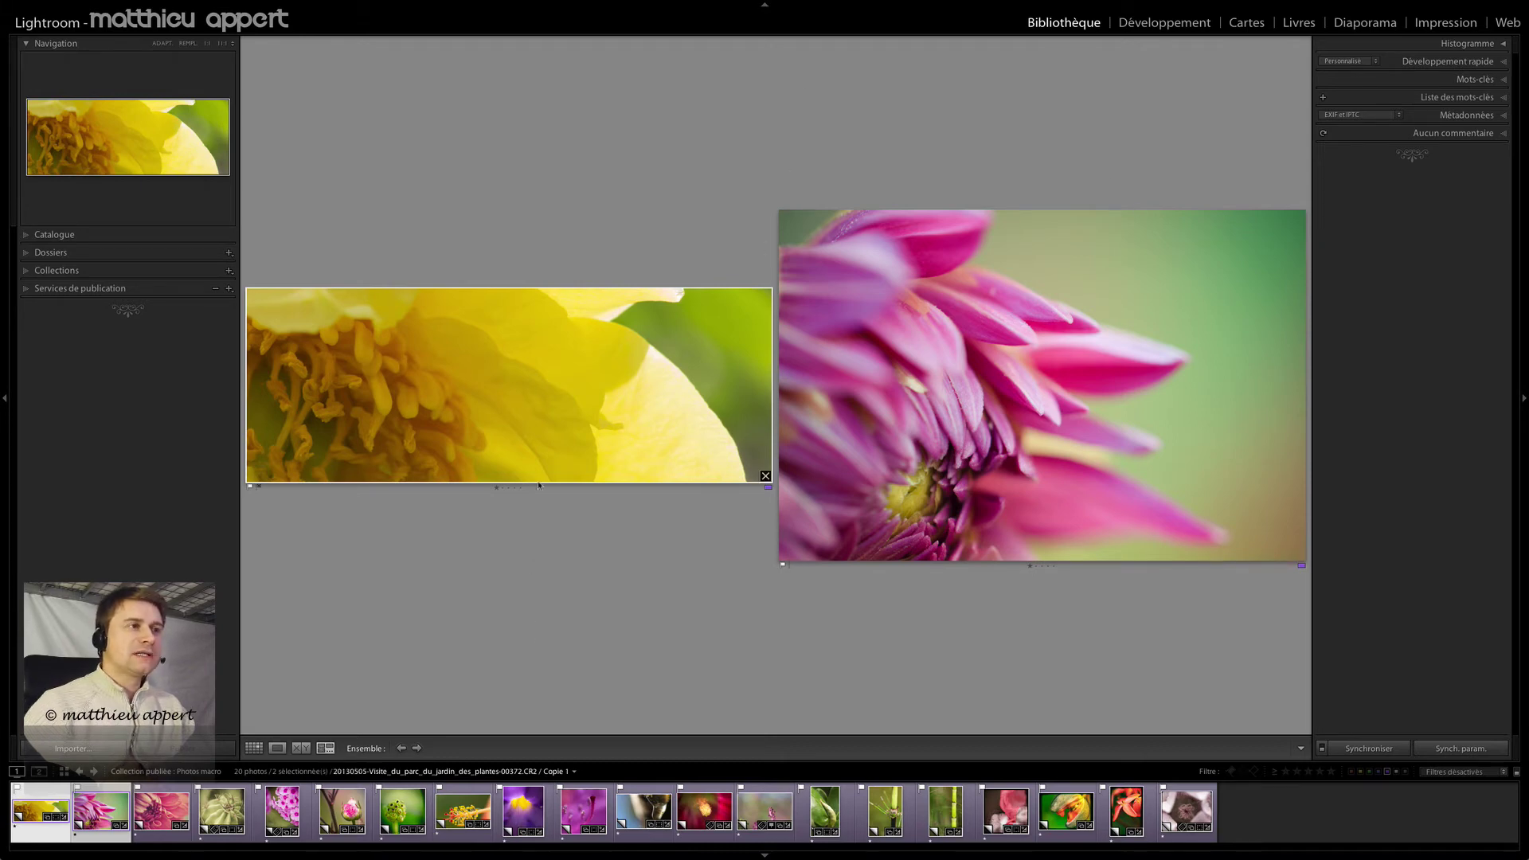
# Return to Grid view, browse the album at the largest thumbnail size, and reduce the thumbnails to nine photos per row
pyautogui.moveTo(913, 321)
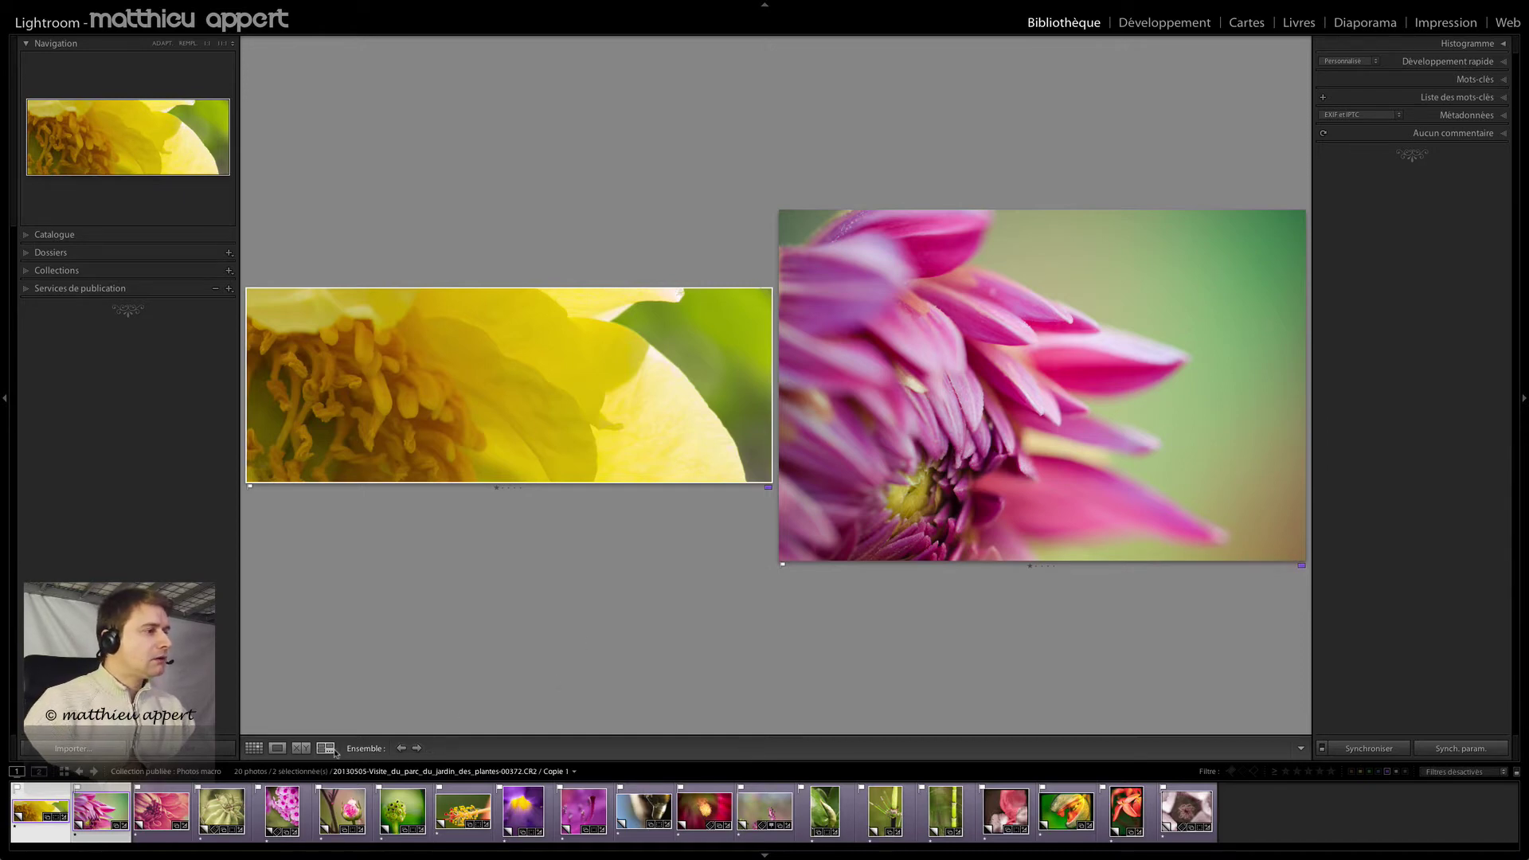
pyautogui.click(254, 748)
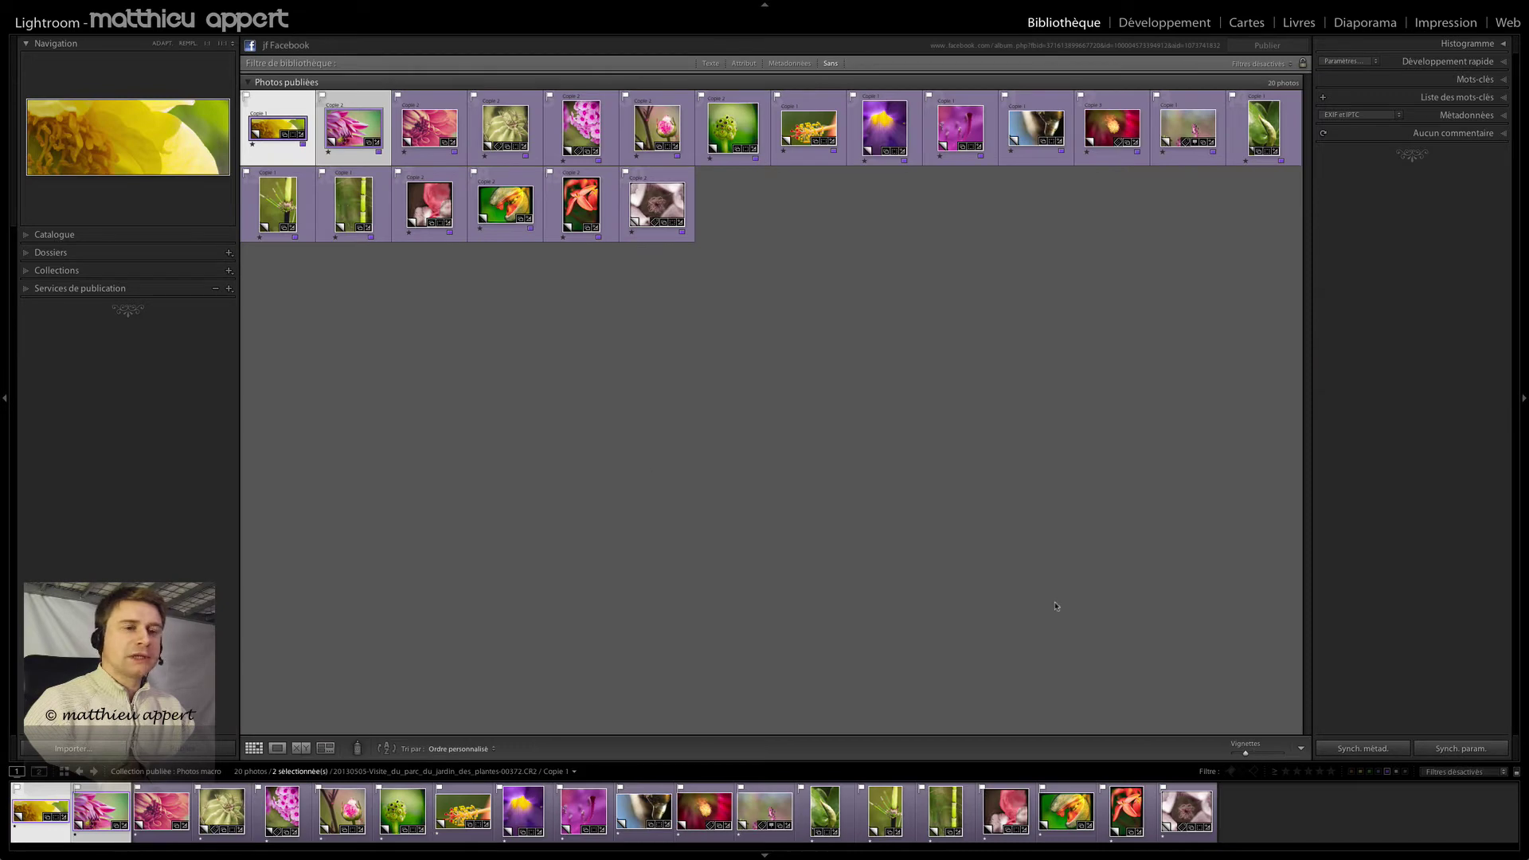
pyautogui.click(1259, 753)
pyautogui.moveTo(1260, 755); pyautogui.dragTo(1328, 758)
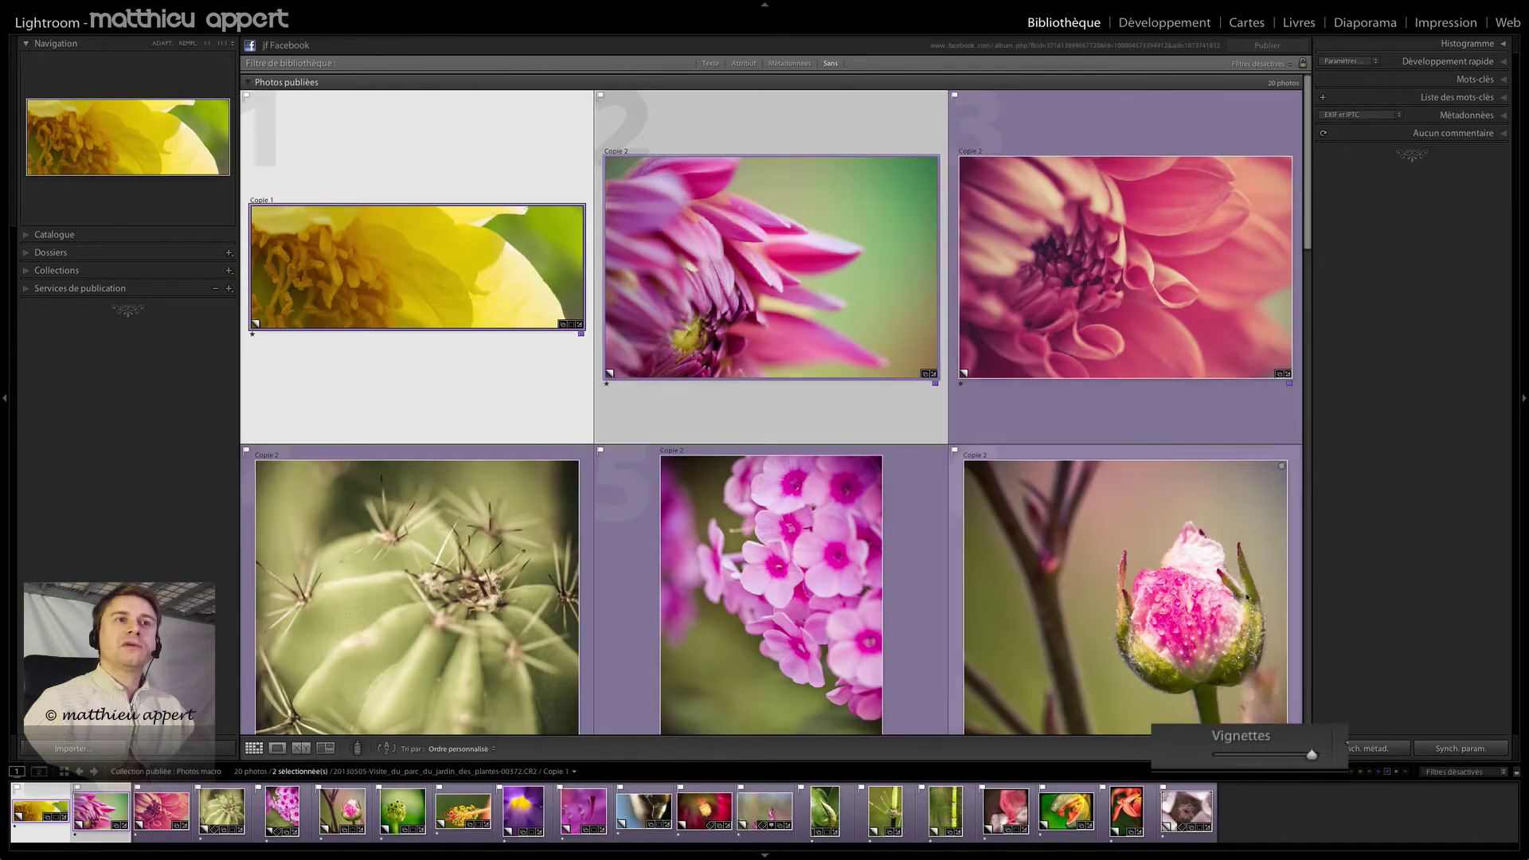
pyautogui.scroll(-5, 1141, 422)
pyautogui.scroll(-5, 1142, 418)
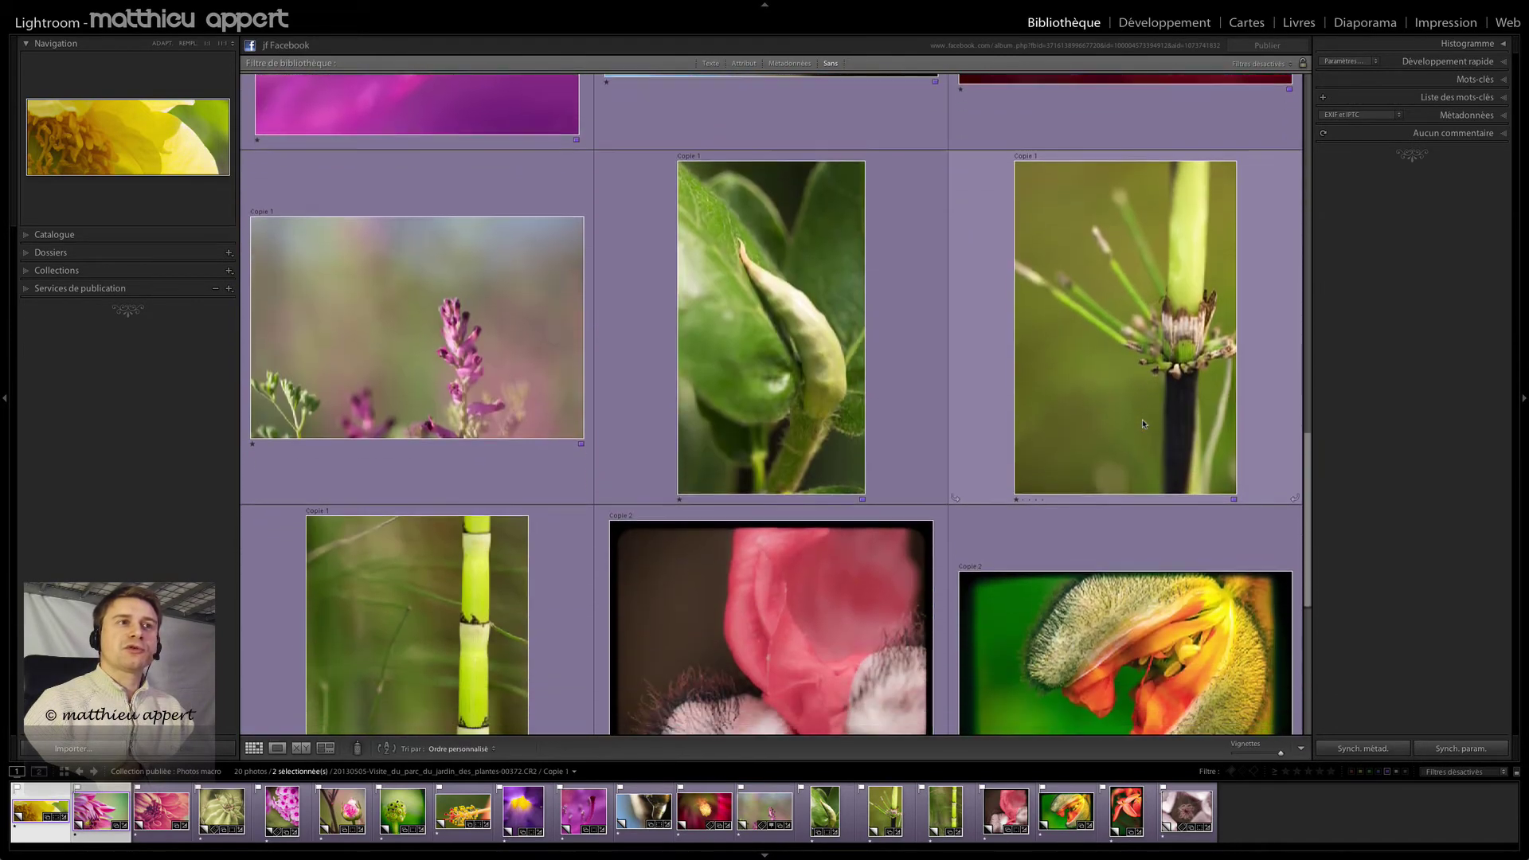
pyautogui.scroll(5, 1147, 422)
pyautogui.scroll(5, 1147, 422)
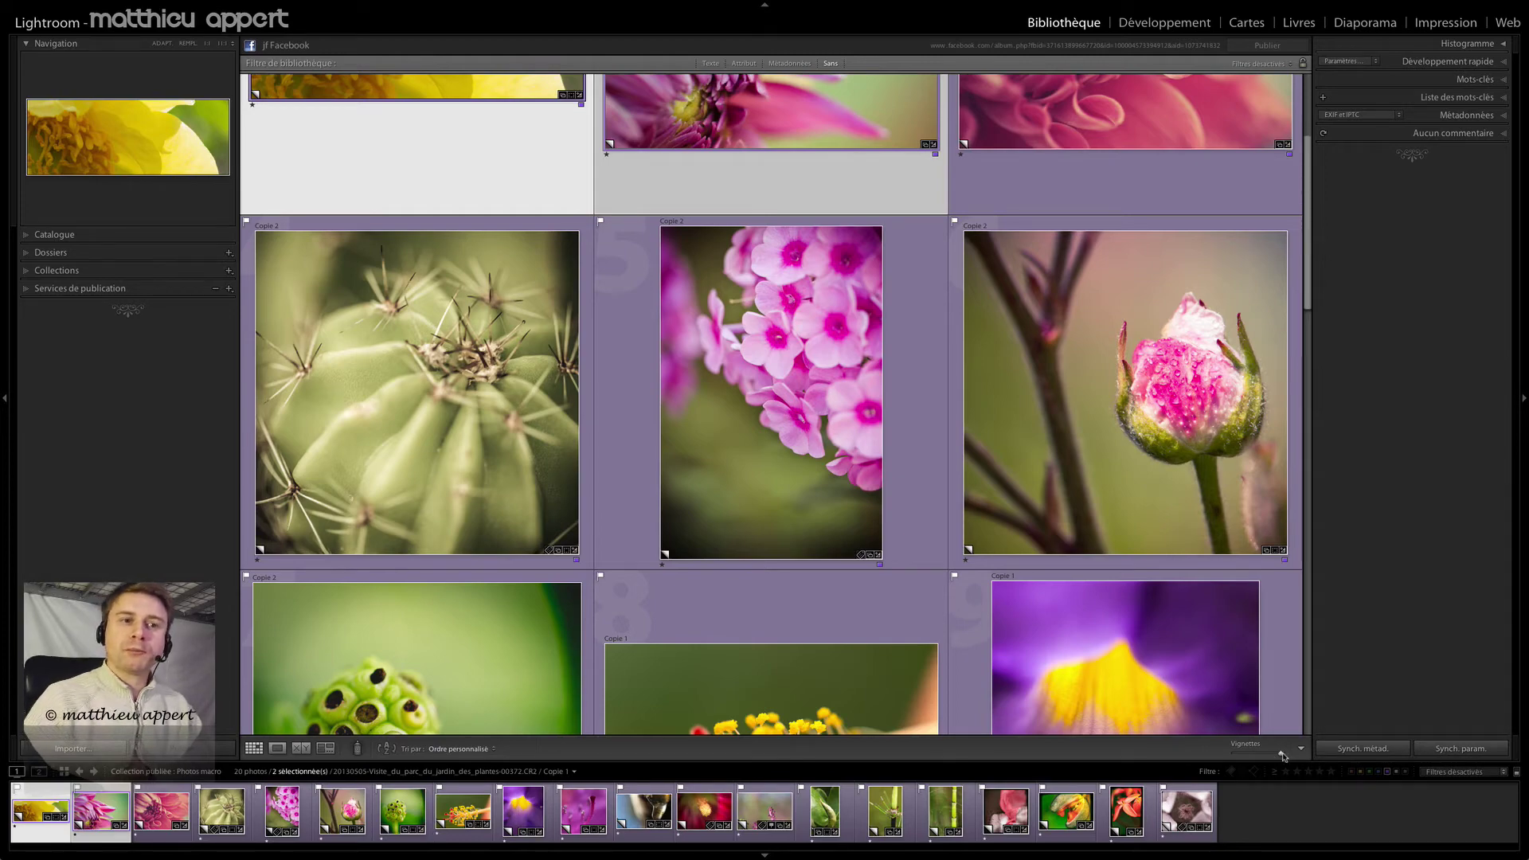
pyautogui.moveTo(1283, 755); pyautogui.dragTo(1255, 756)
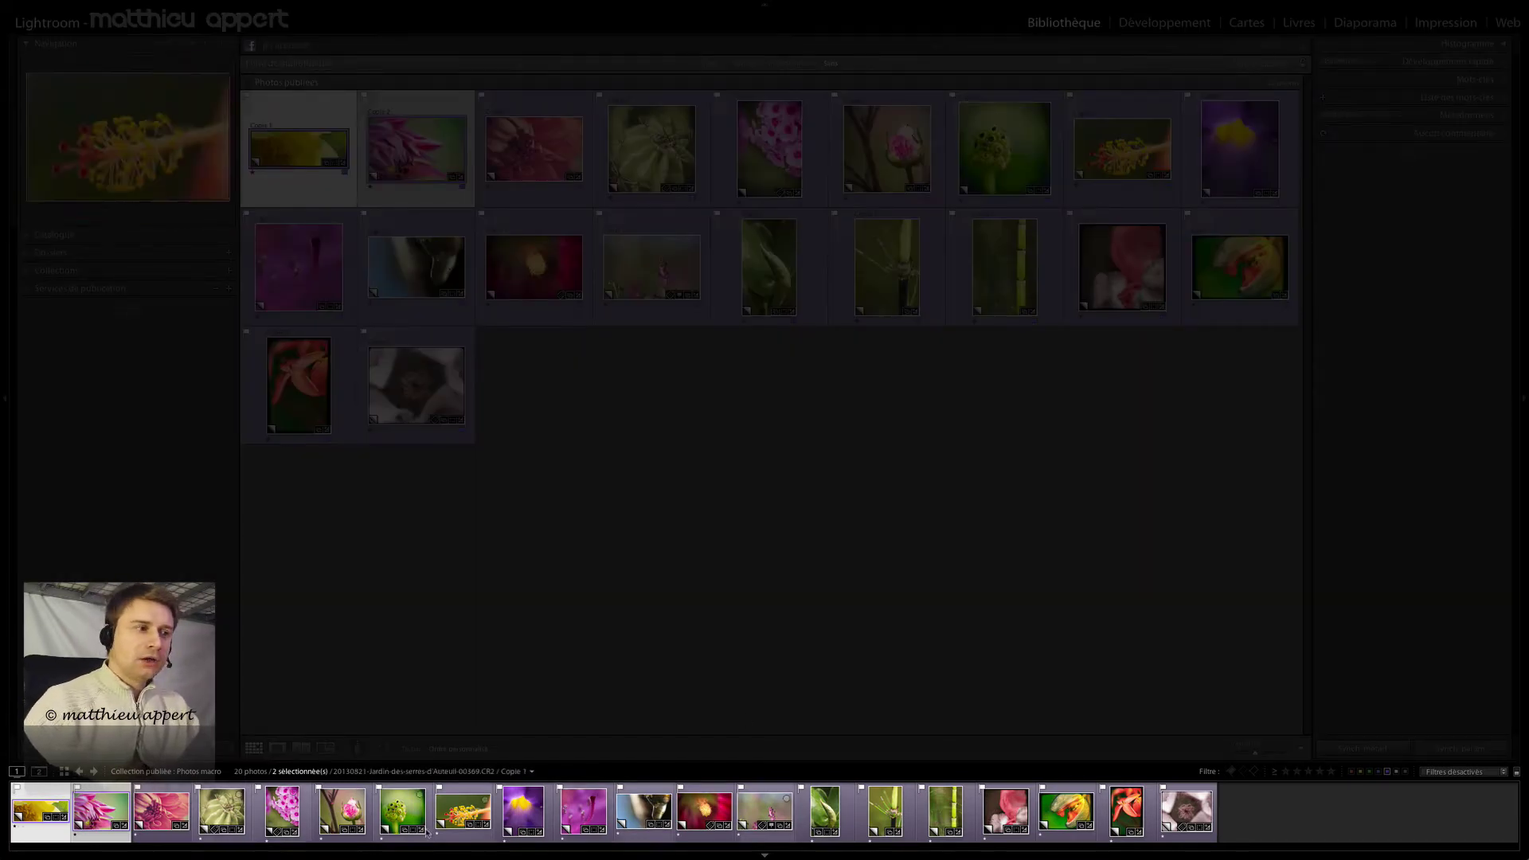
# Deselect all photos in the album
pyautogui.press('l')
pyautogui.press('l')
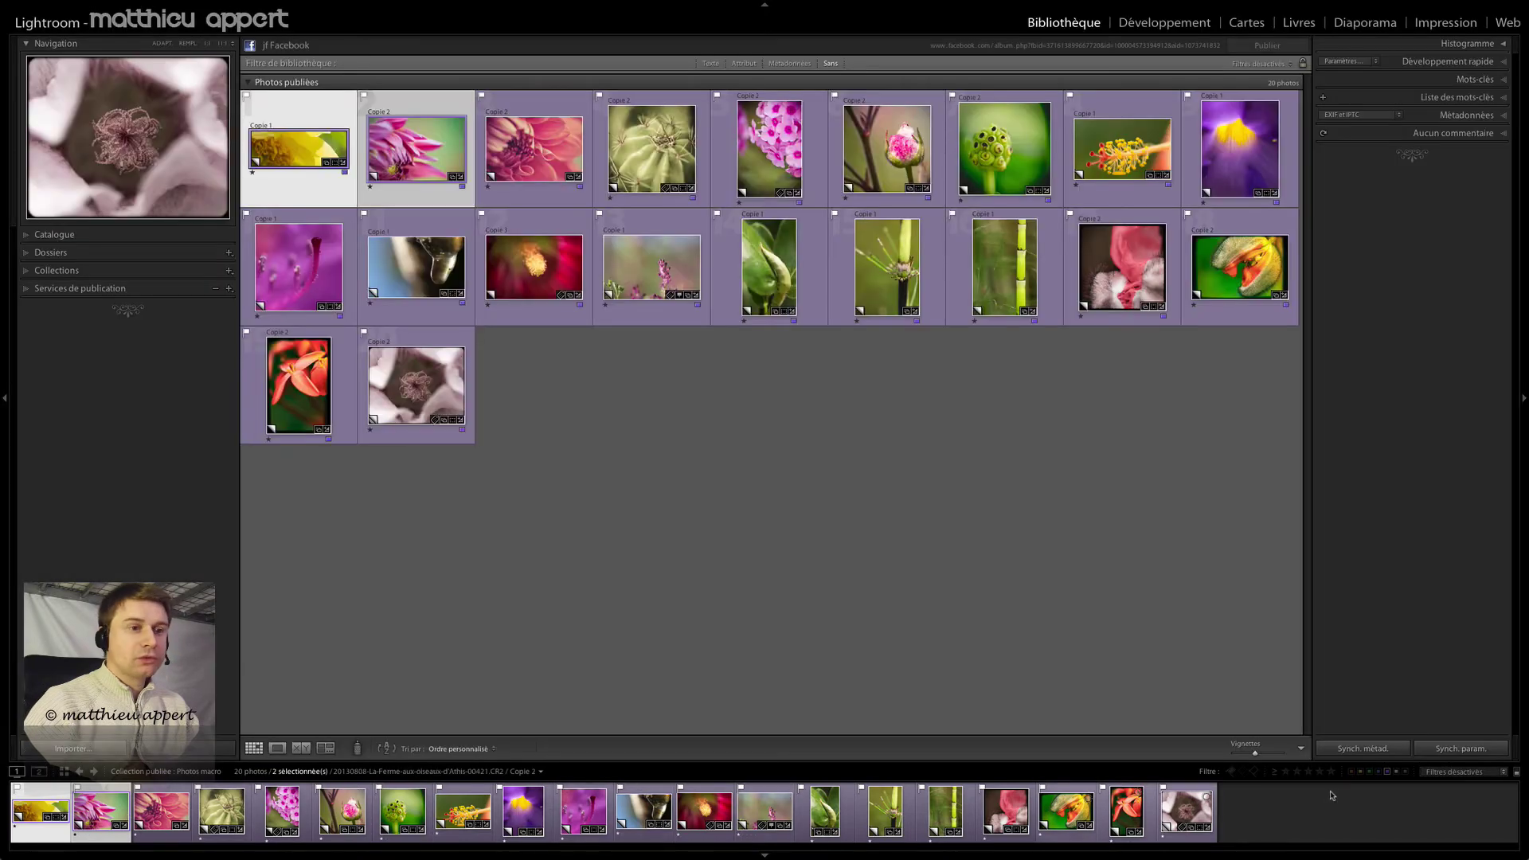
pyautogui.hotkey('ctrl', 'd')
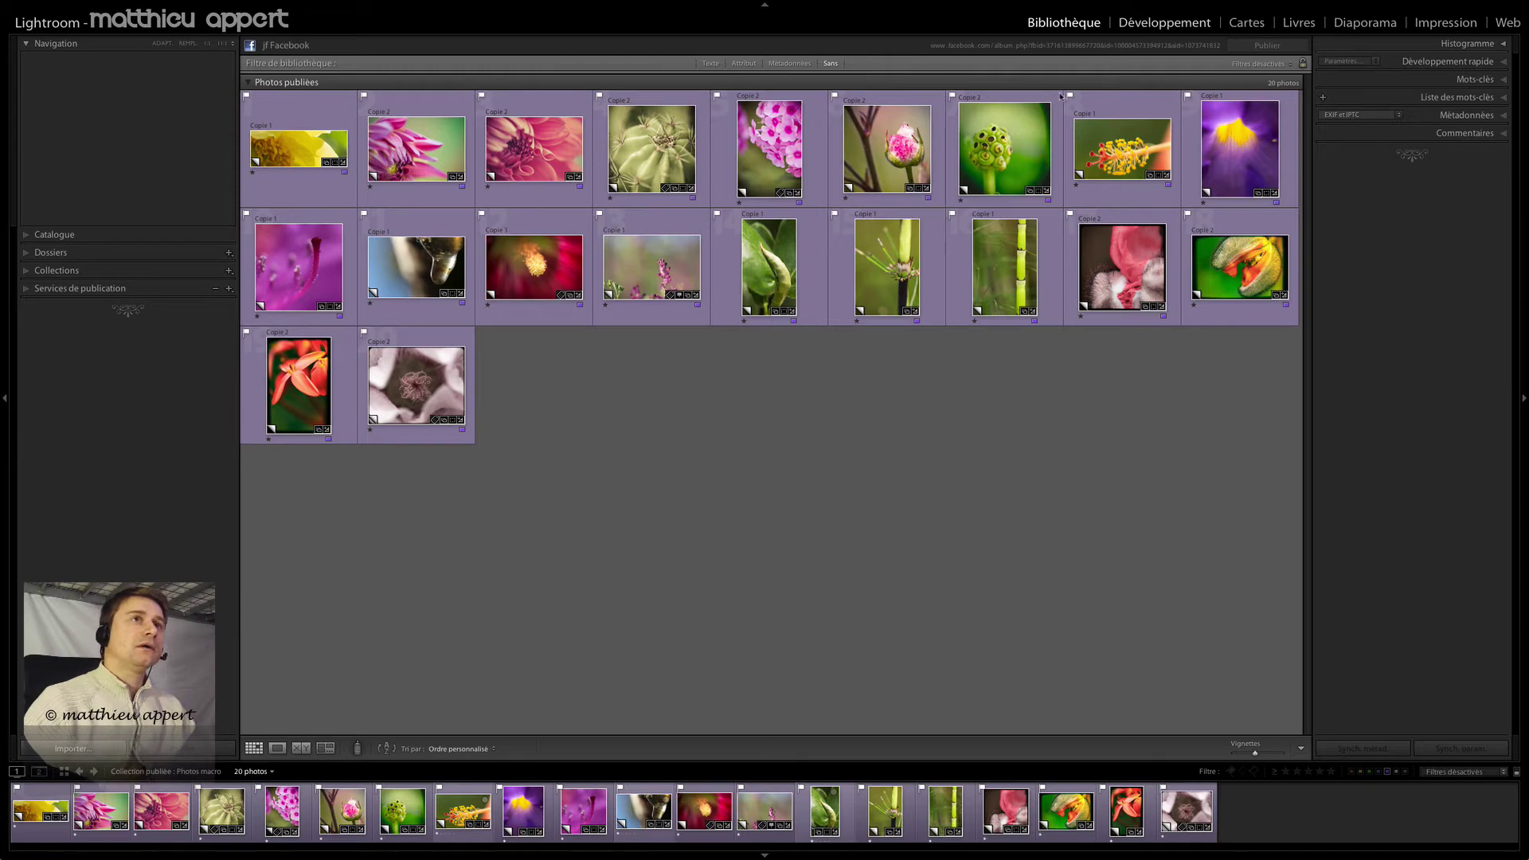
# Visit the Développement module and return to Bibliothèque, and briefly display the secondary window before closing it
pyautogui.click(1155, 29)
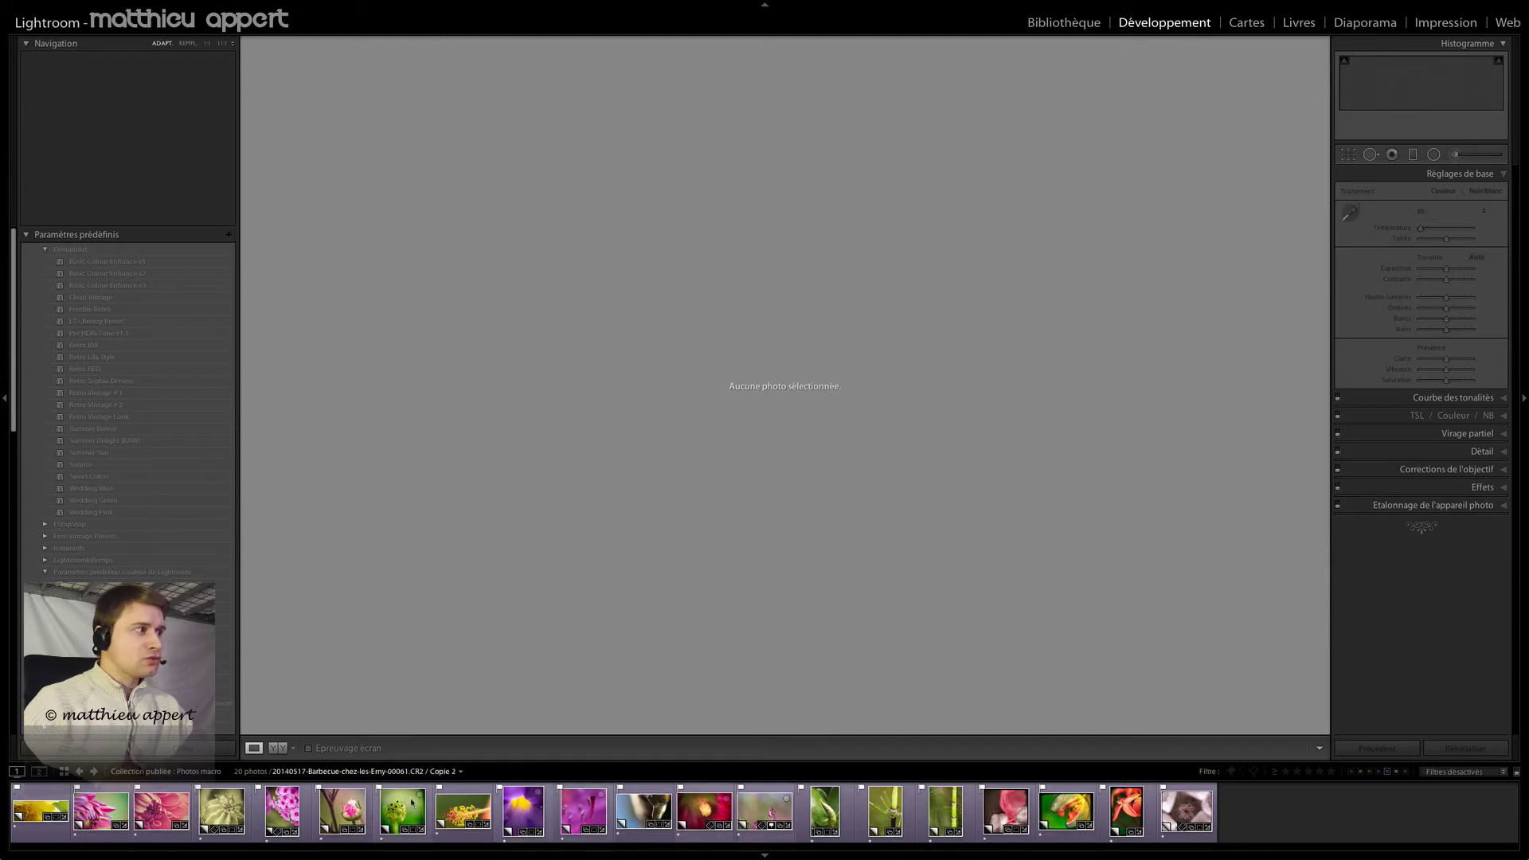
pyautogui.click(1064, 23)
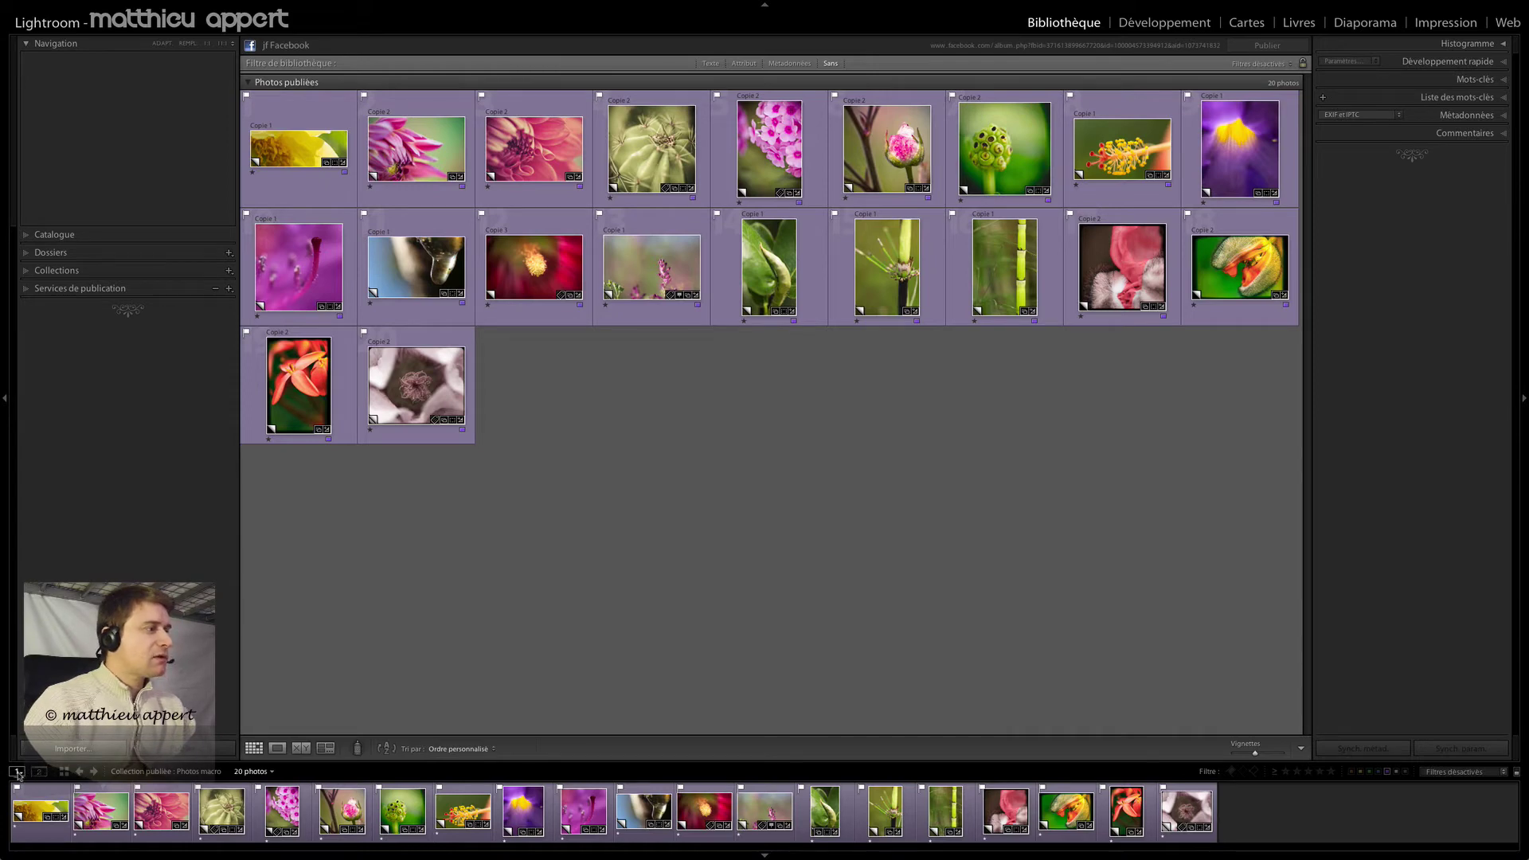
pyautogui.click(39, 771)
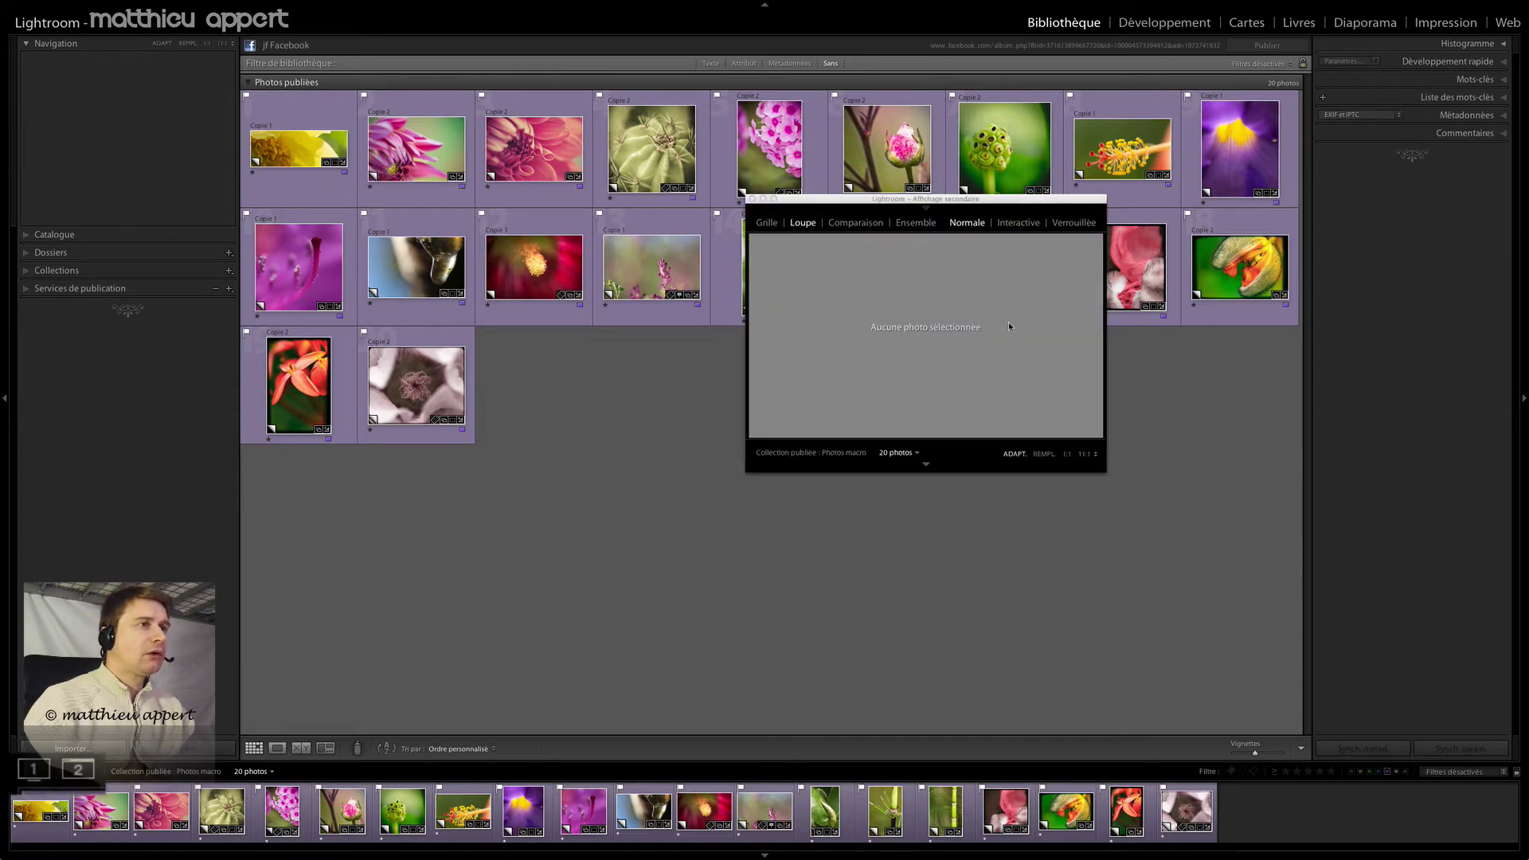
pyautogui.click(752, 199)
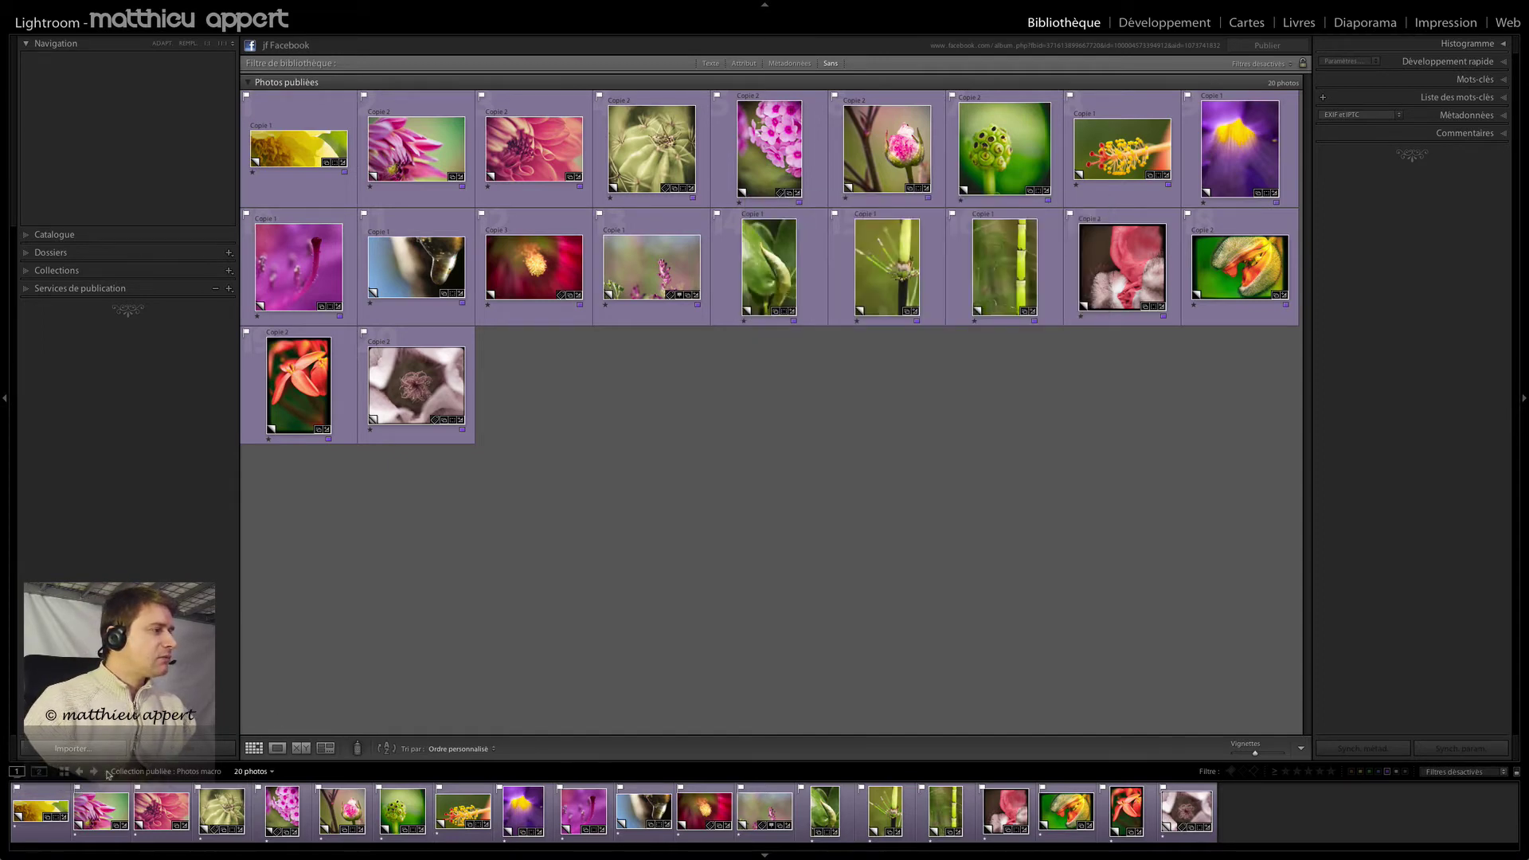
# Select the pale pink flower photo, look through the Texte, Attribut and Métadonnées filters, choosing Canon EOS 650D, and turn all filters off
pyautogui.click(427, 377)
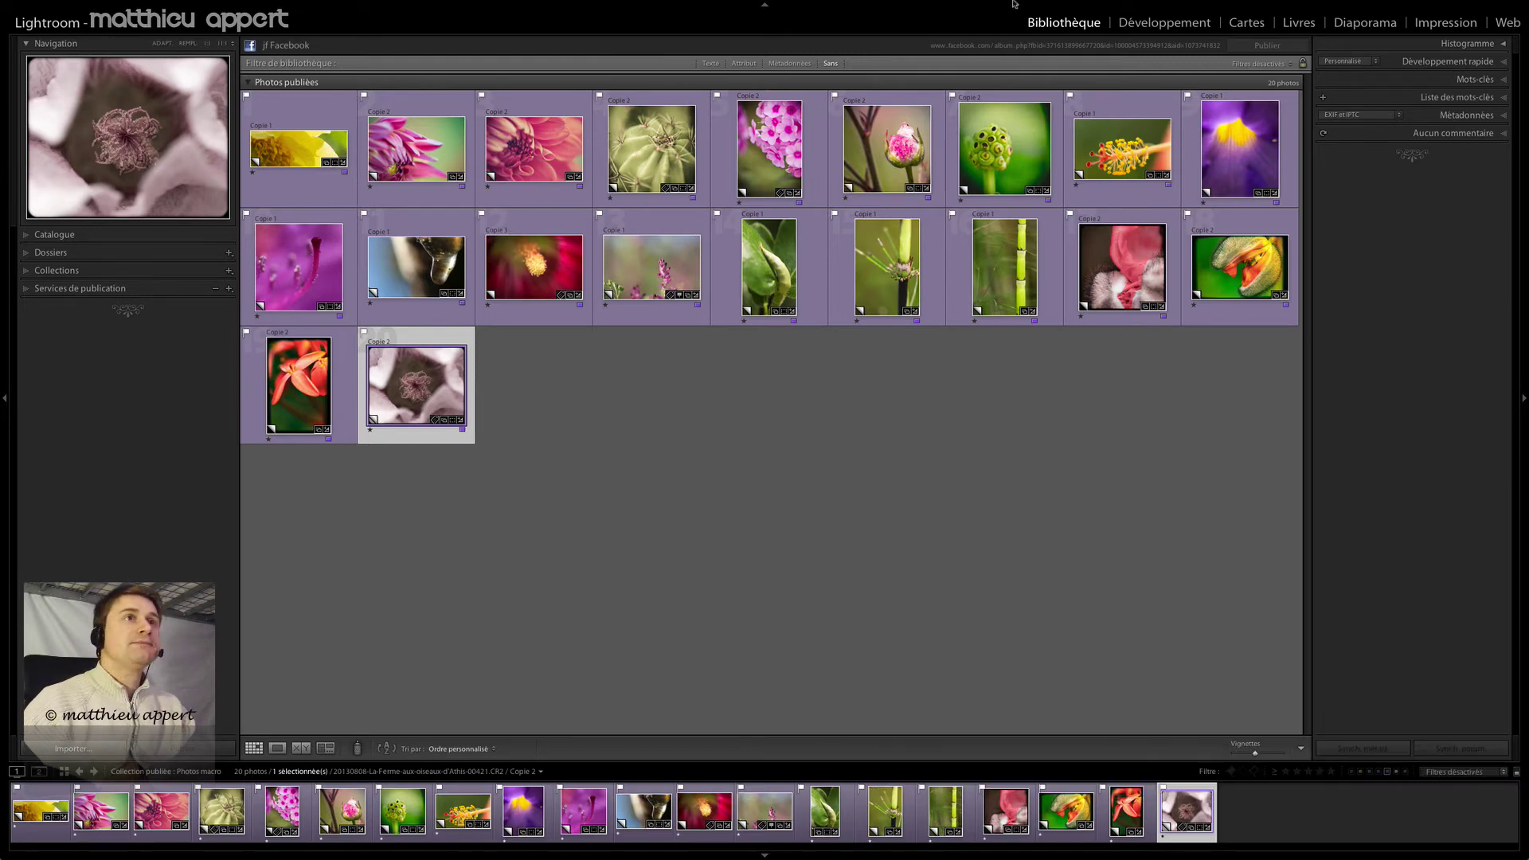
pyautogui.click(708, 64)
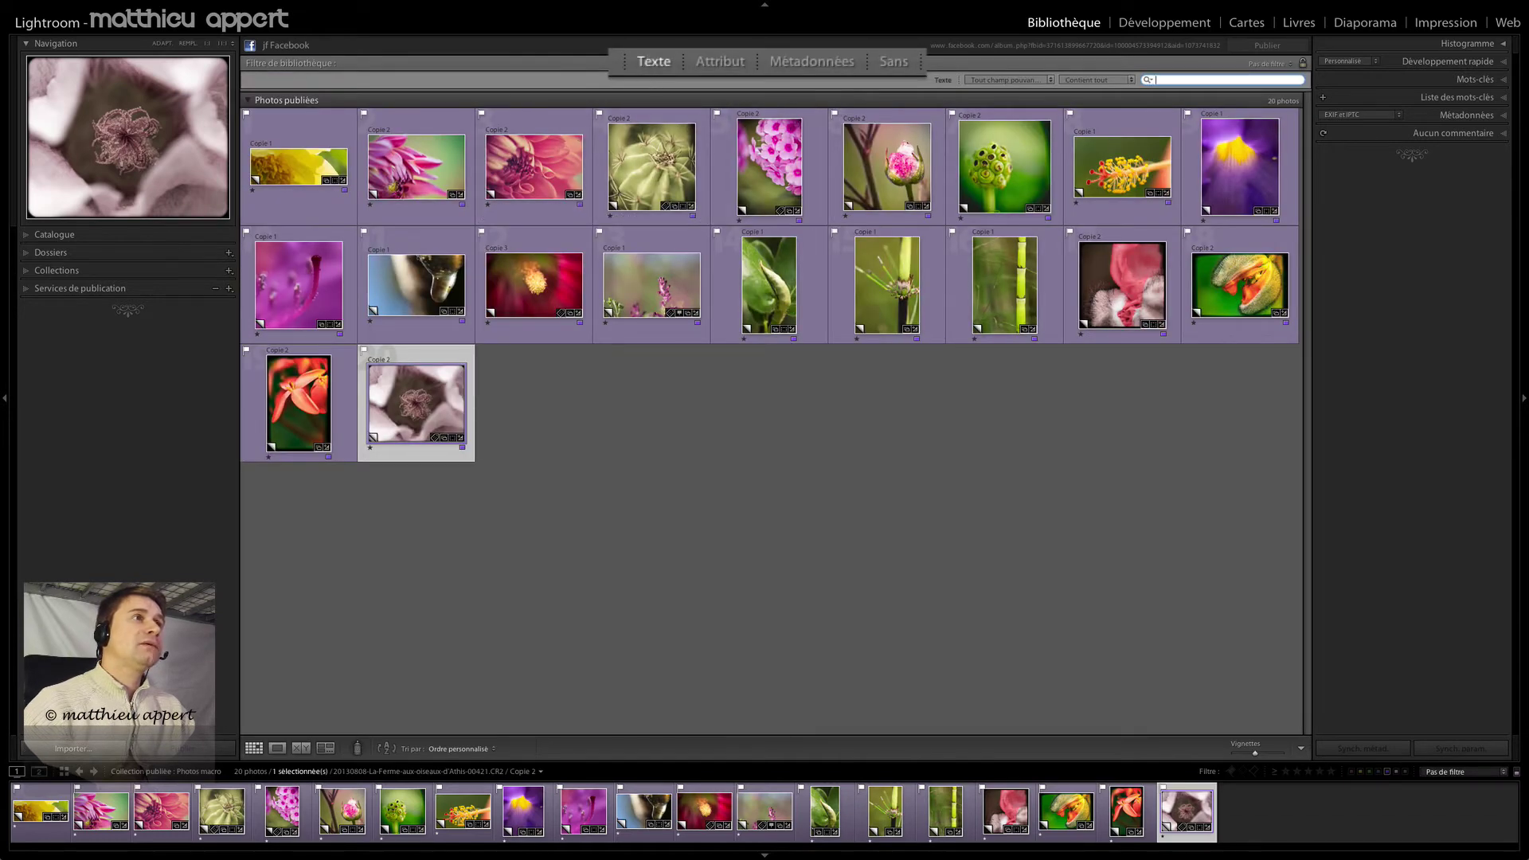
pyautogui.click(729, 64)
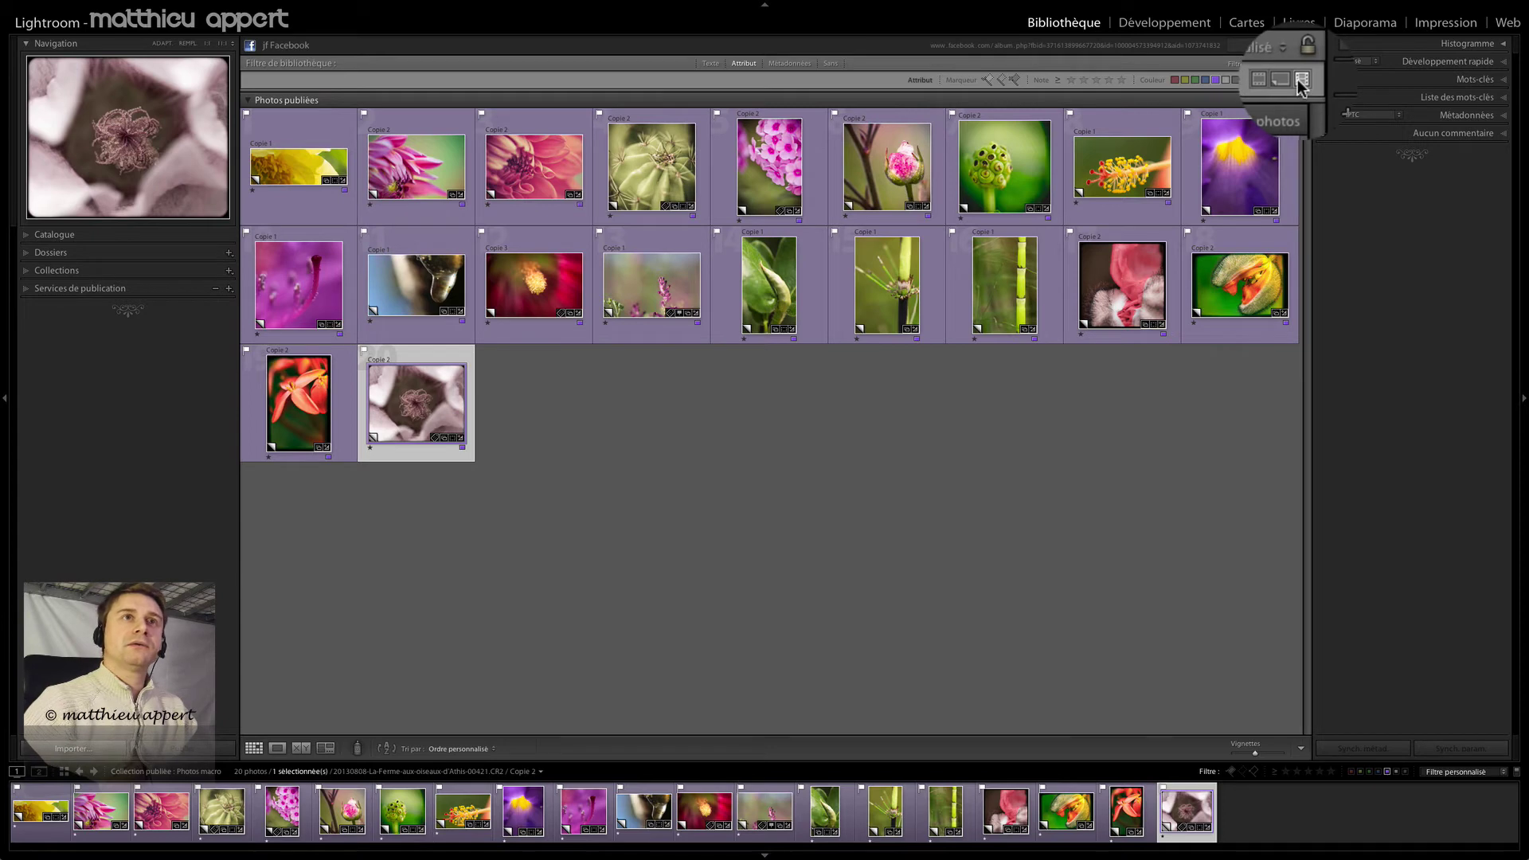
pyautogui.click(783, 63)
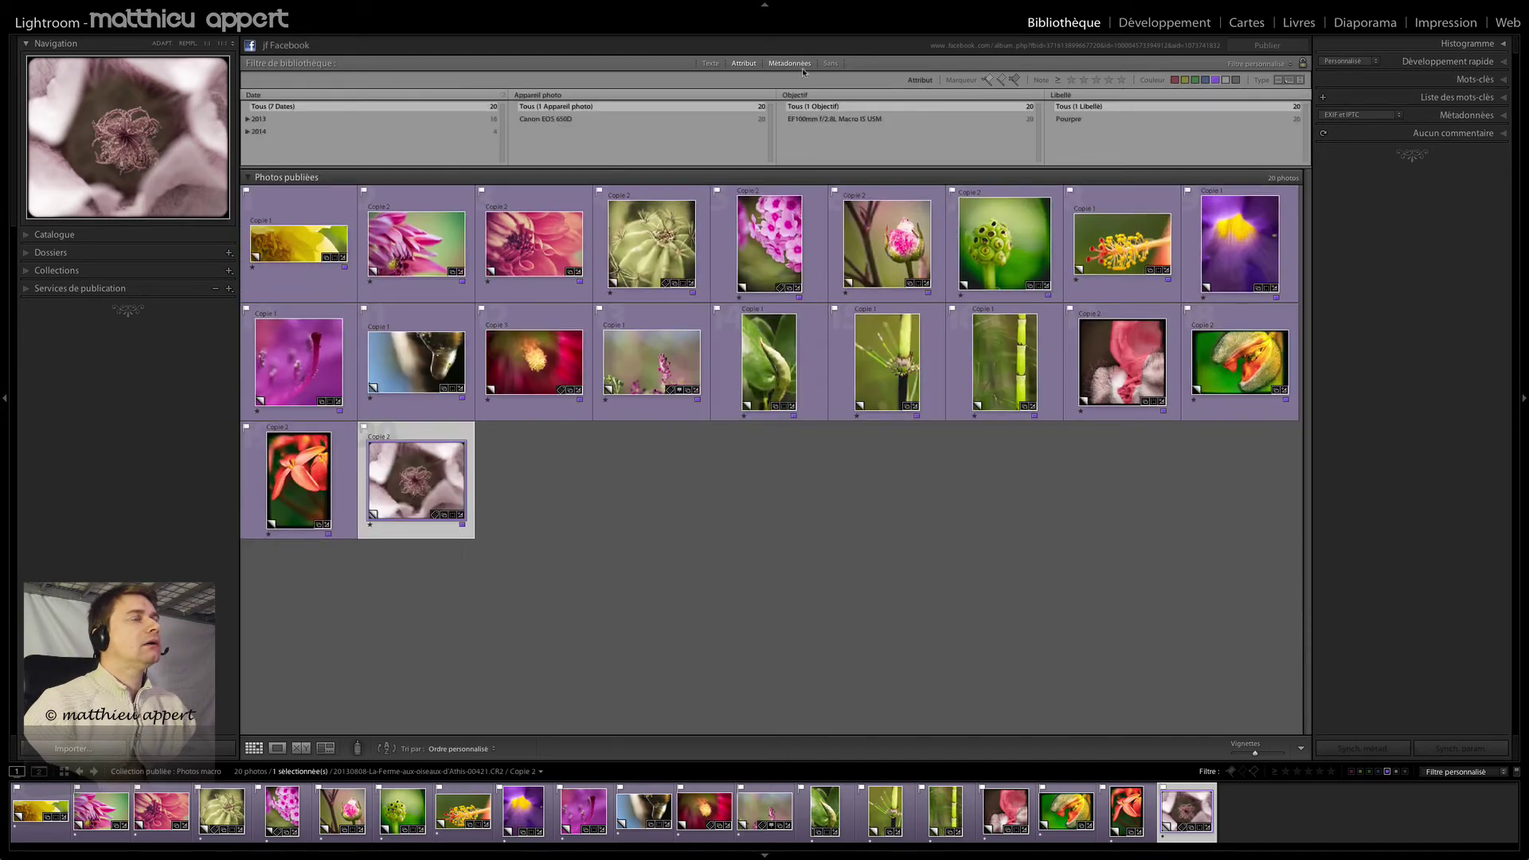
pyautogui.click(675, 119)
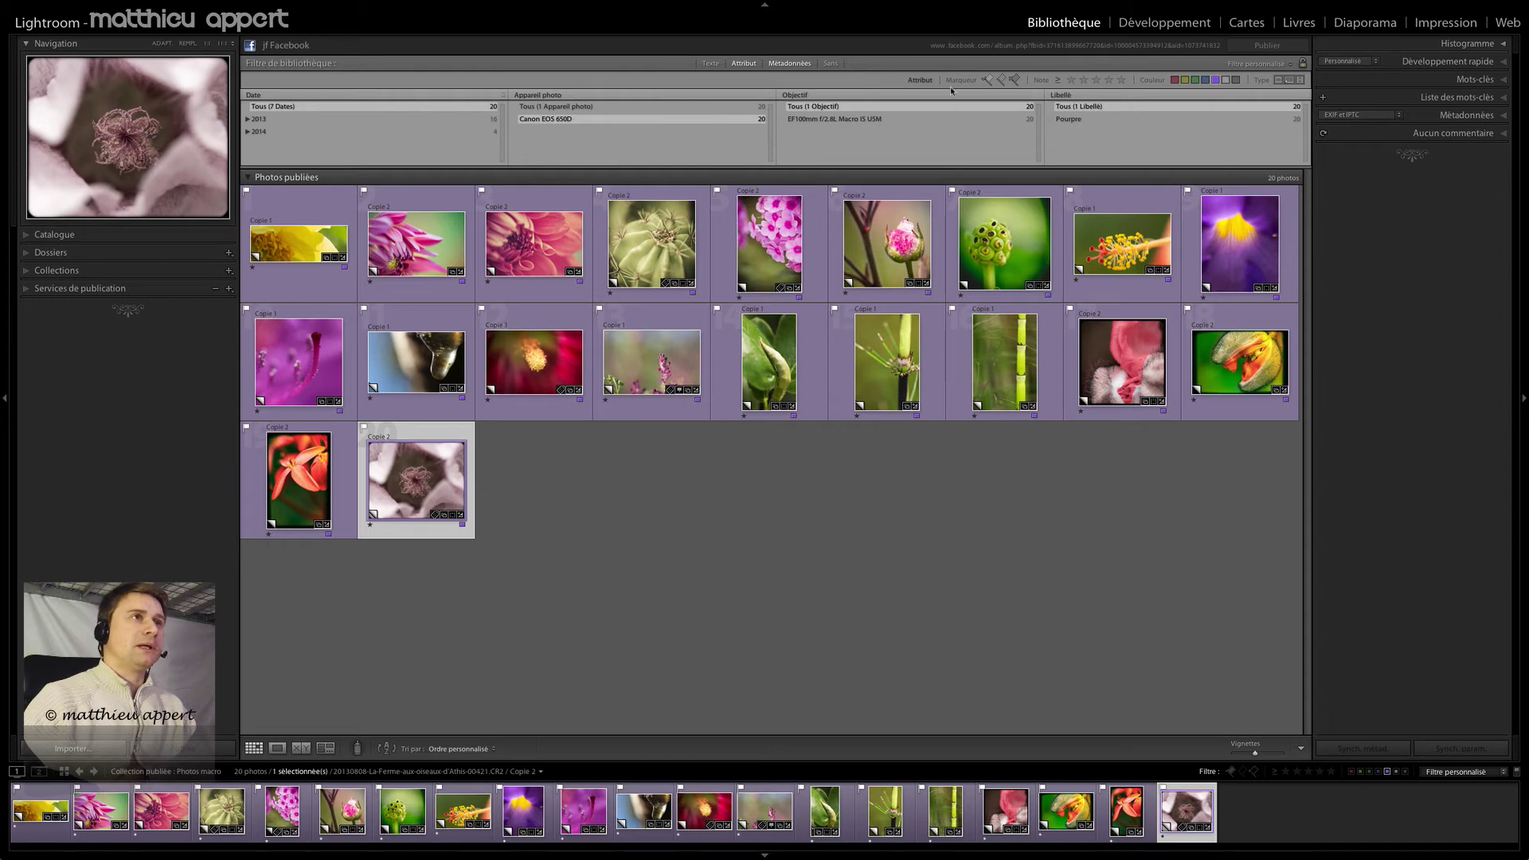
pyautogui.click(829, 63)
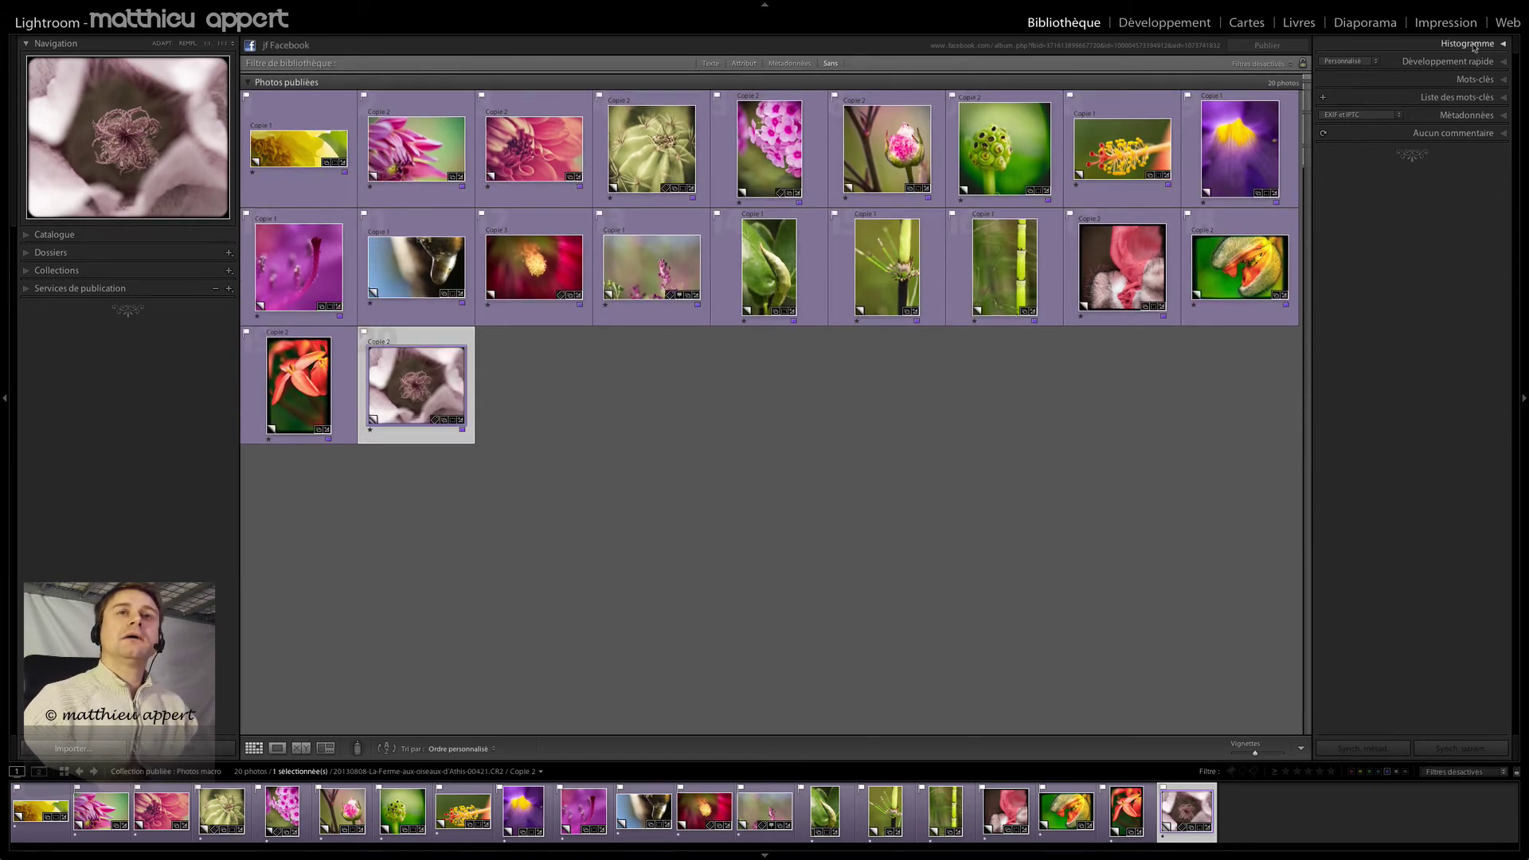
# Open the 6 - Publié (Pourpre) collection and compare the histograms of the yellow flower and teddy bear photos
pyautogui.click(25, 273)
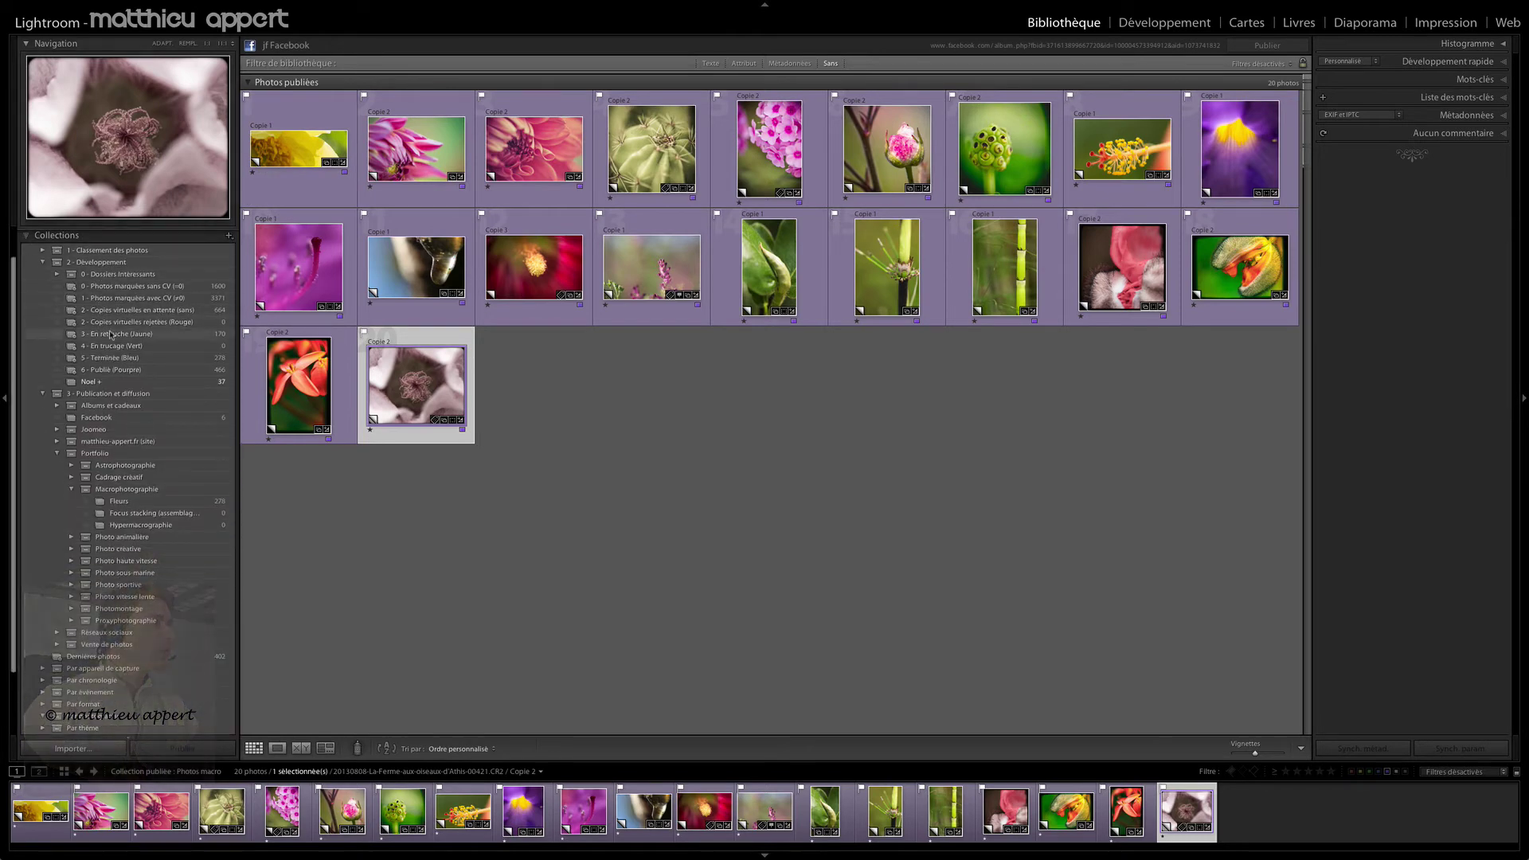
pyautogui.click(148, 369)
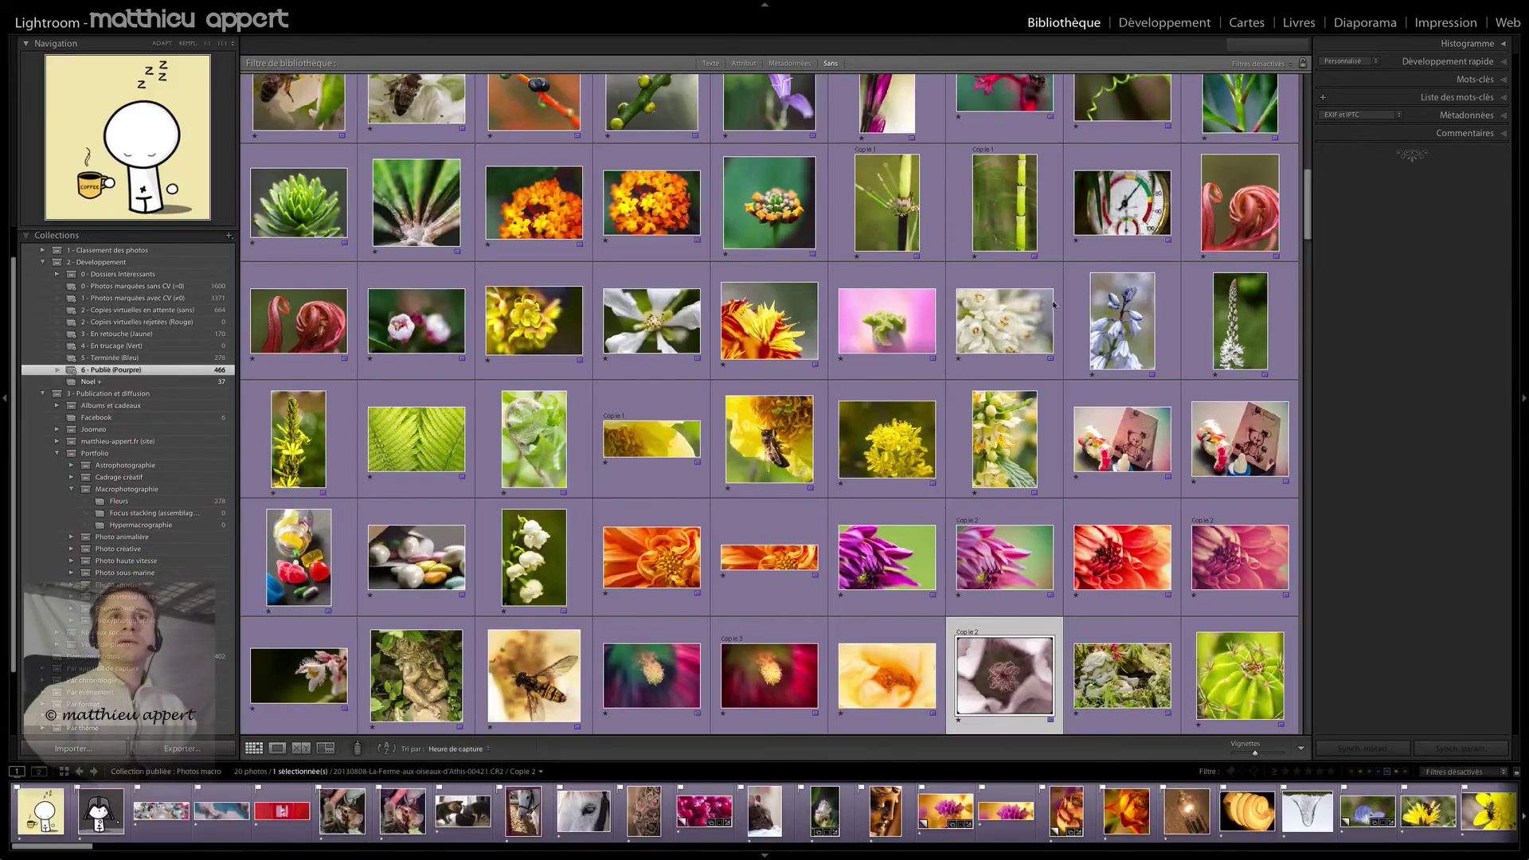
pyautogui.click(1458, 44)
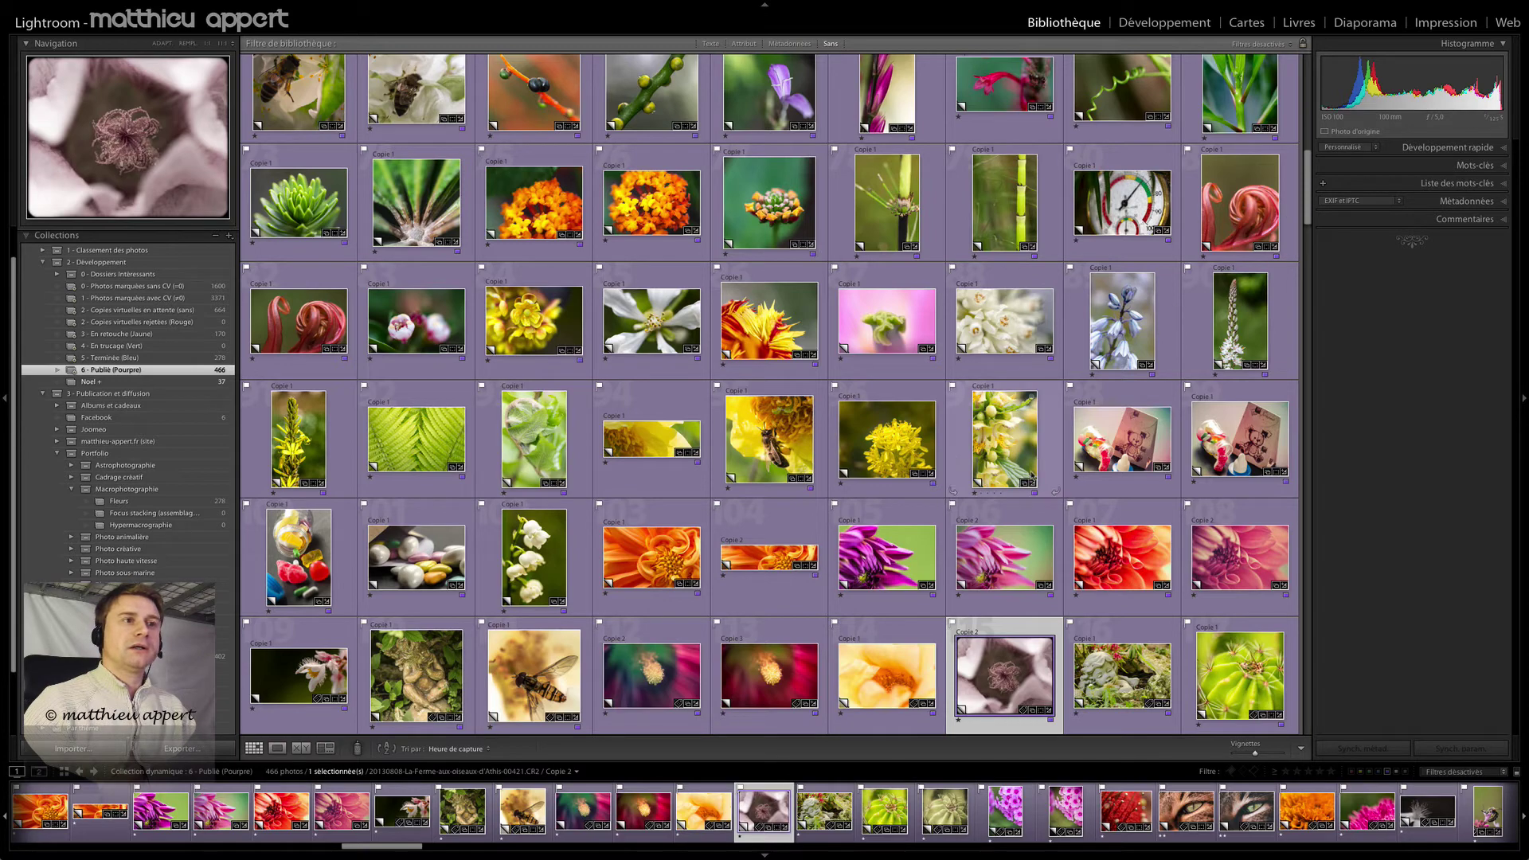
pyautogui.click(923, 442)
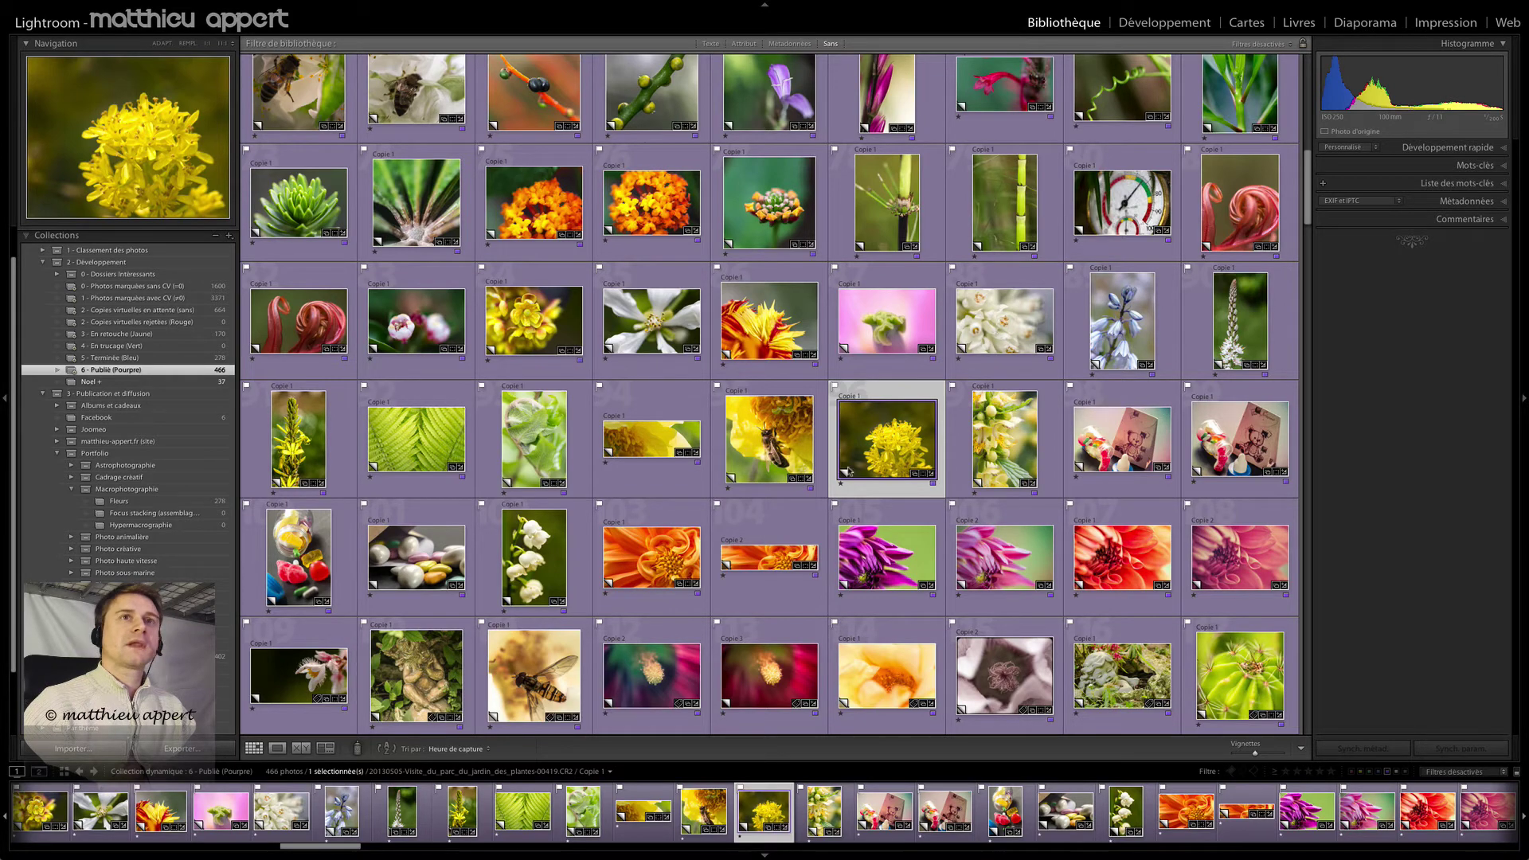
pyautogui.click(1087, 428)
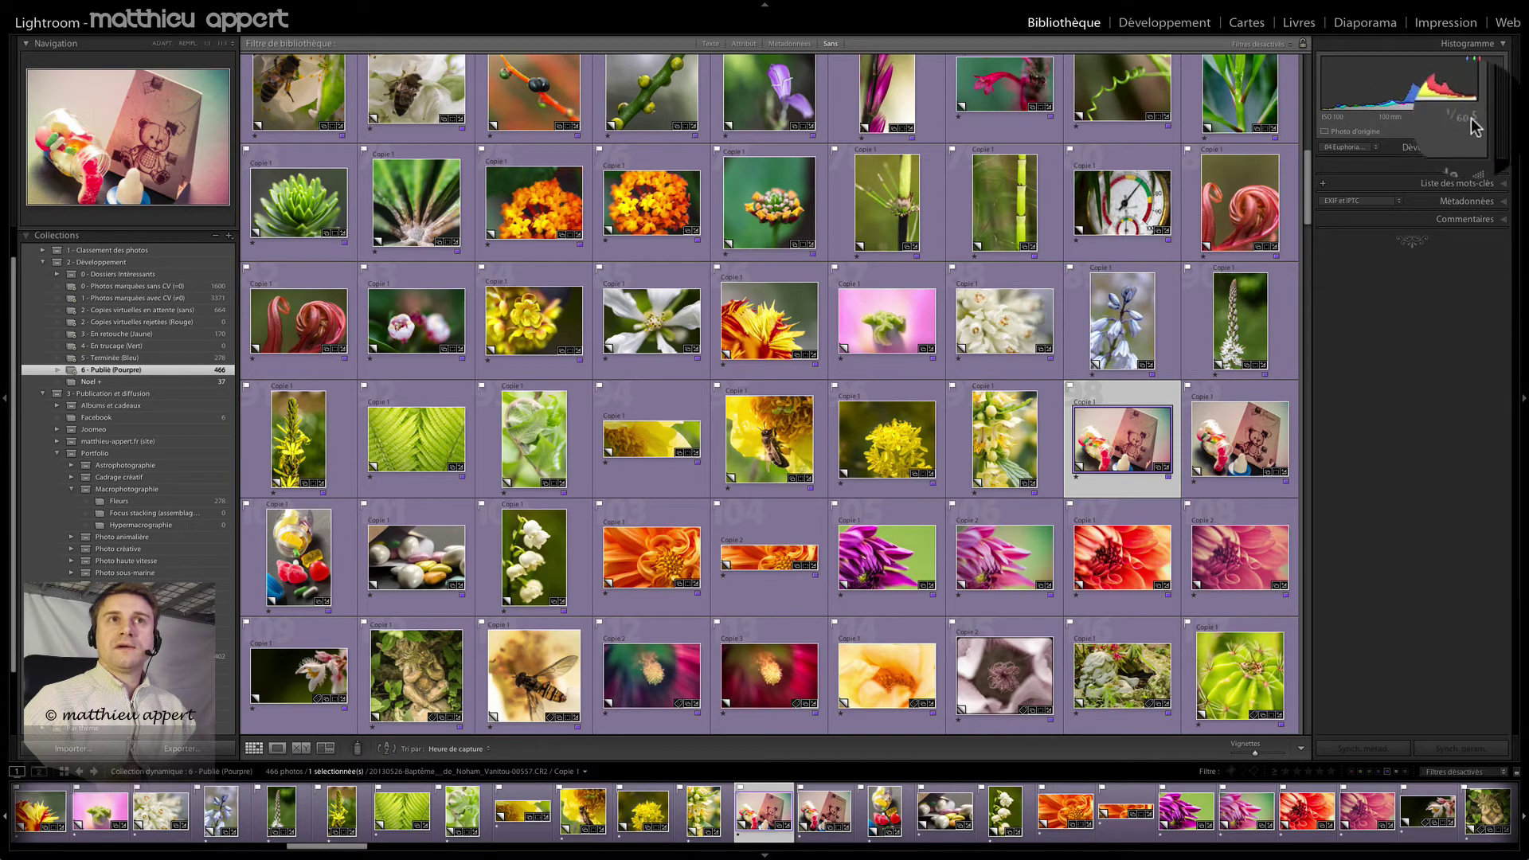
# Look at the smart preview creation dialog for the teddy bear photo and leave it without creating one
pyautogui.click(1365, 130)
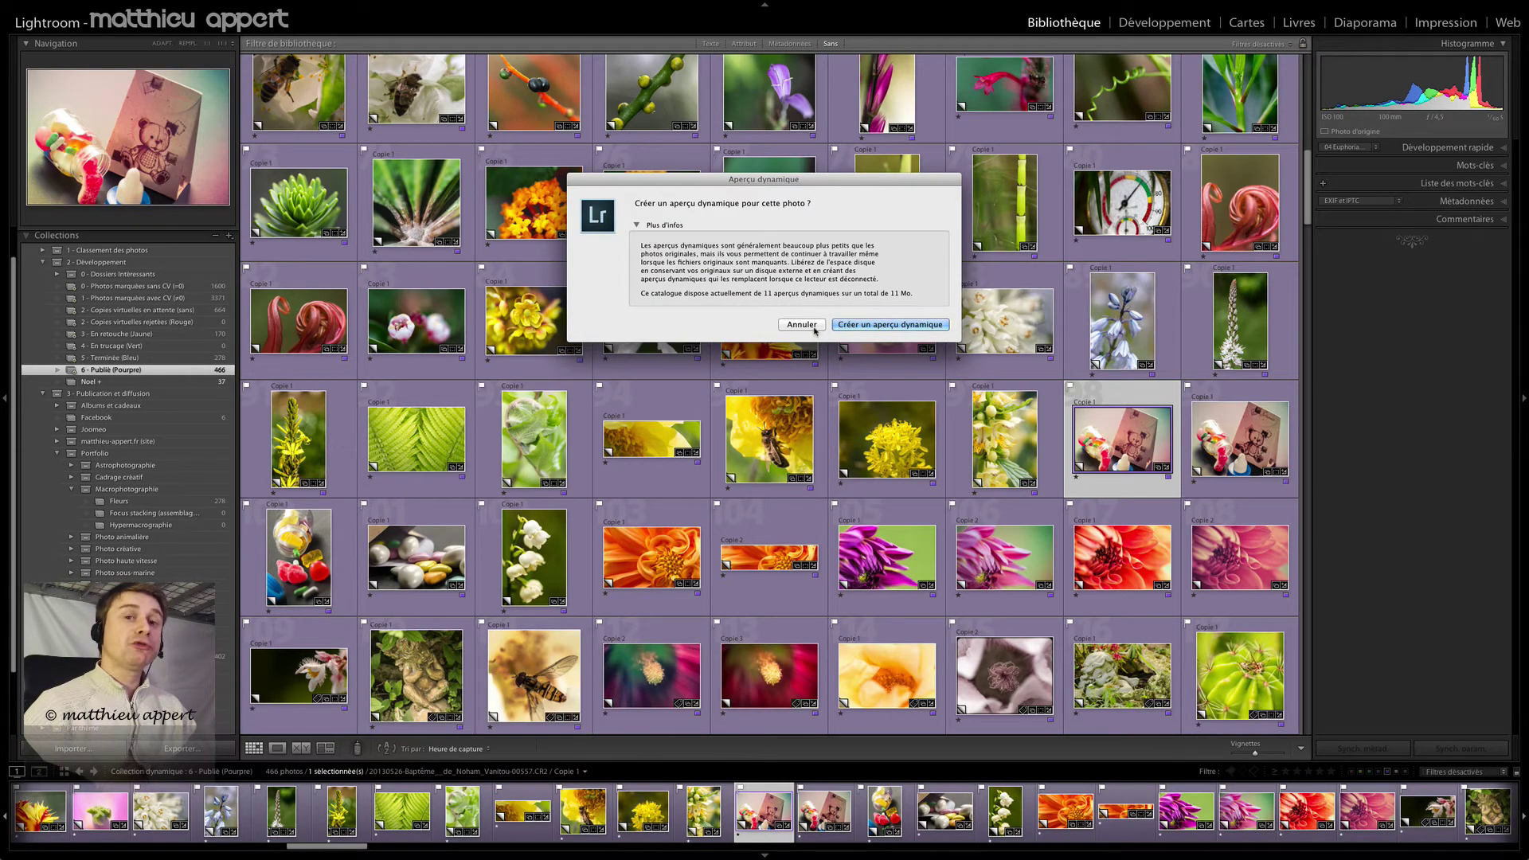
pyautogui.click(814, 330)
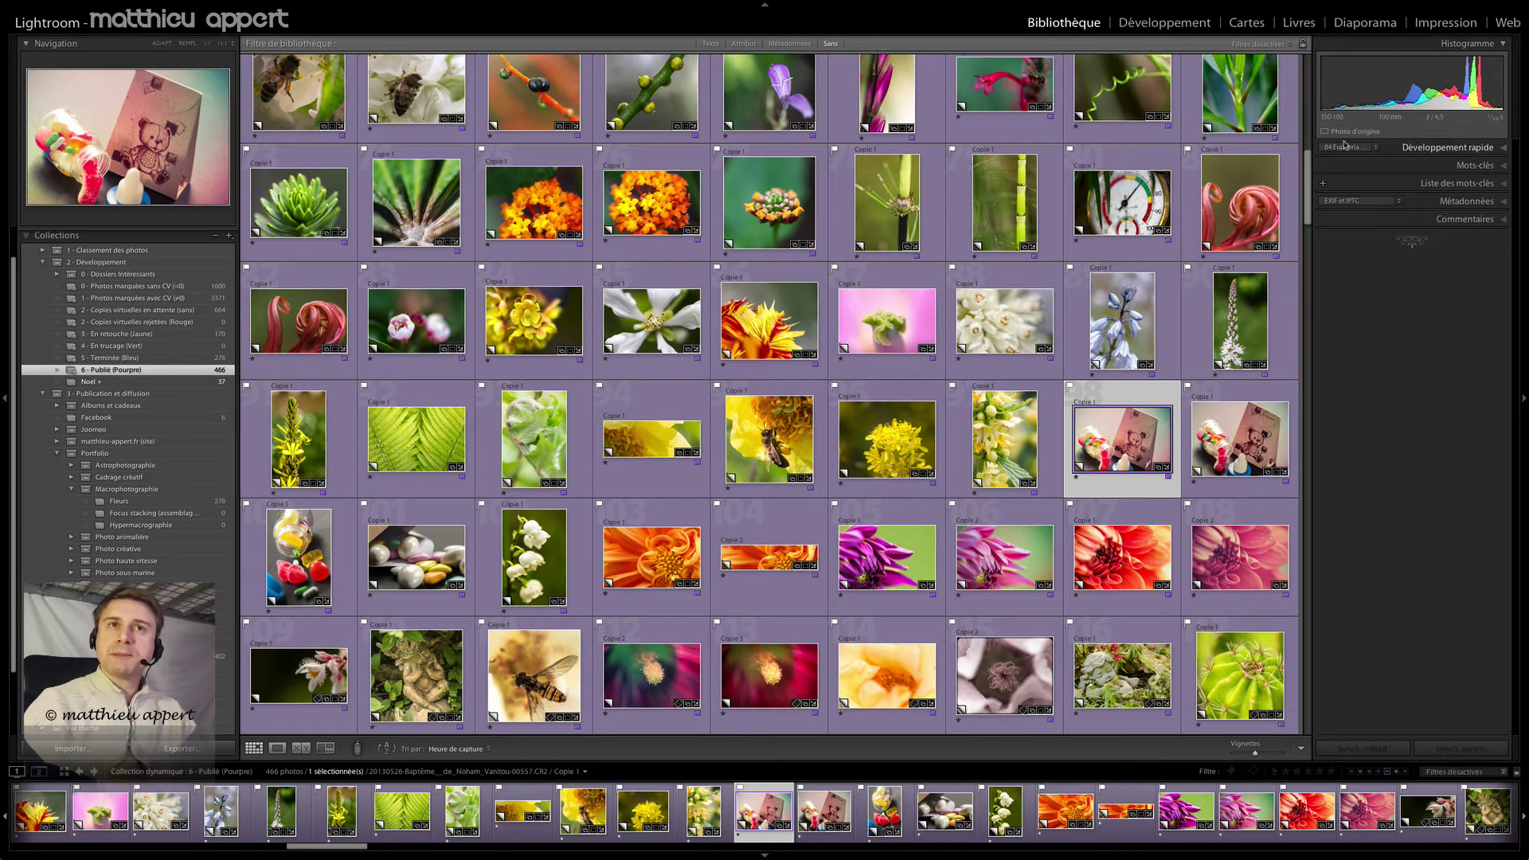
# Examine the Développement rapide choices for saved presets, crop ratio, treatment and white balance, leaving the teddy bear photo's settings as they are
pyautogui.click(1445, 151)
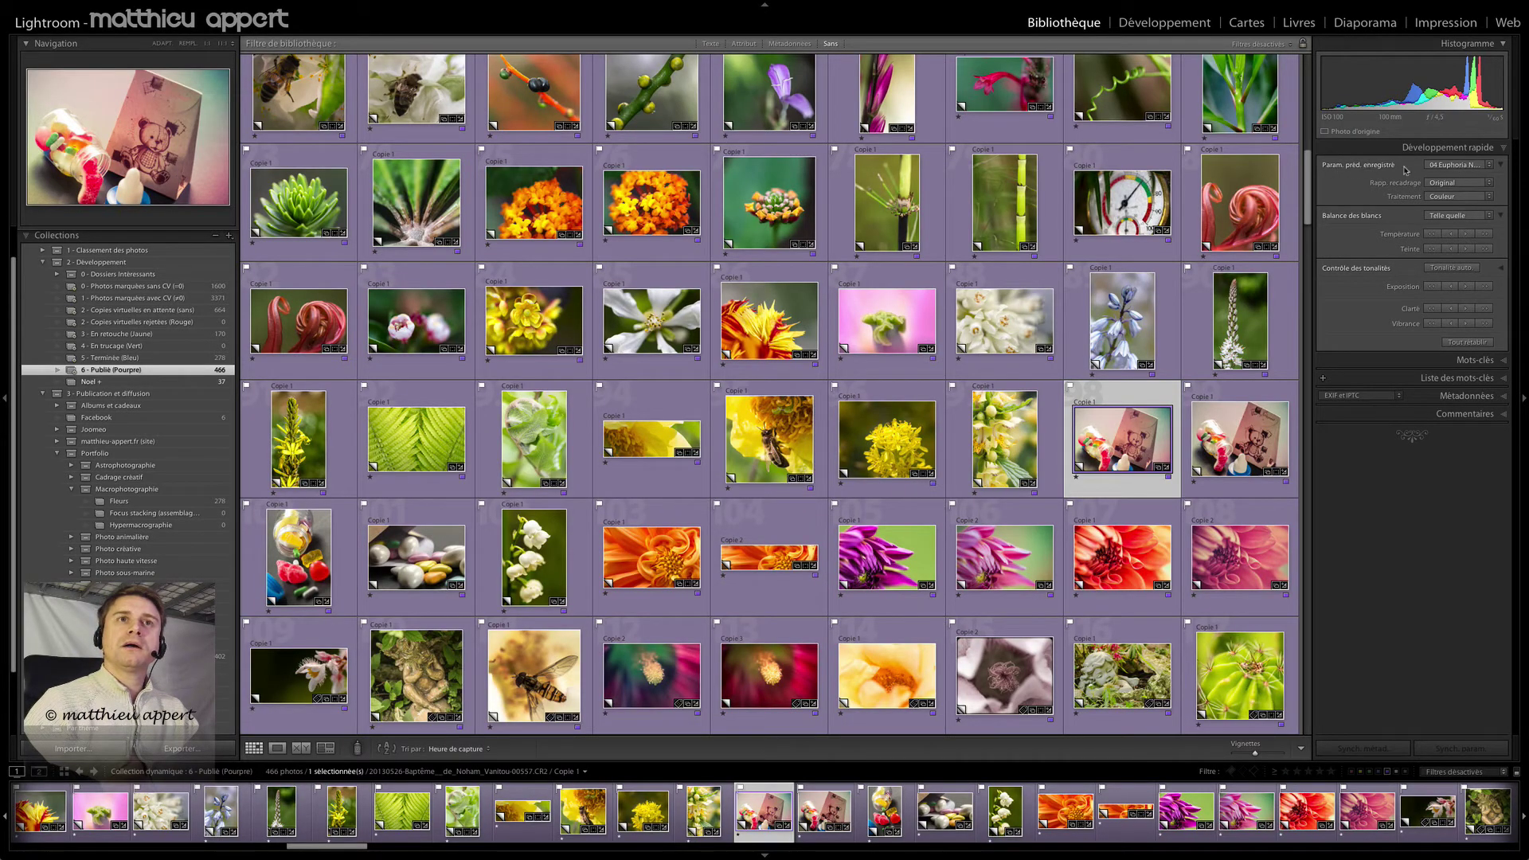
pyautogui.click(1443, 168)
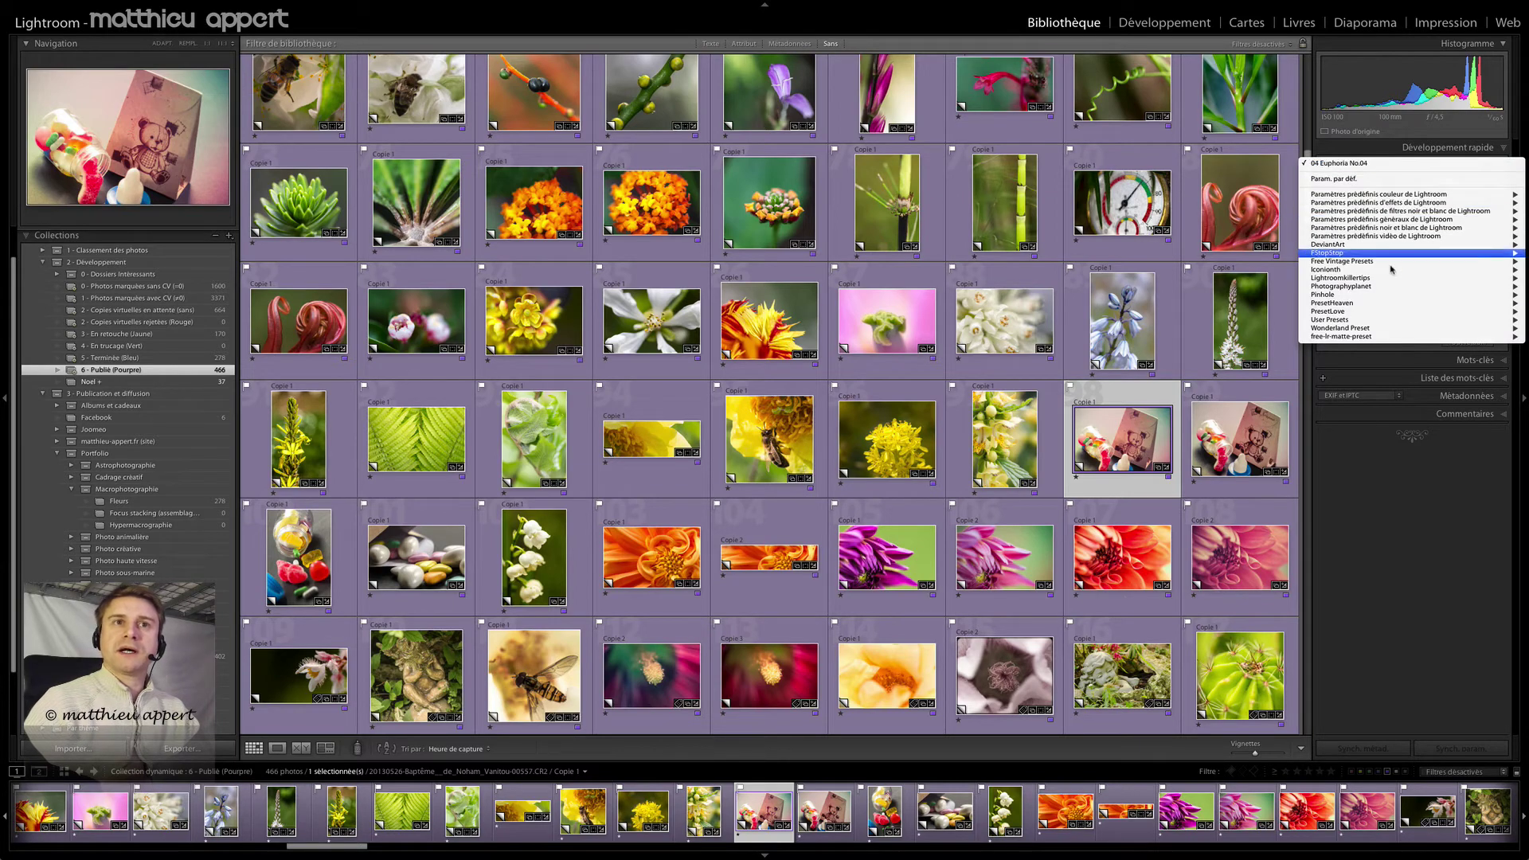
pyautogui.click(1416, 456)
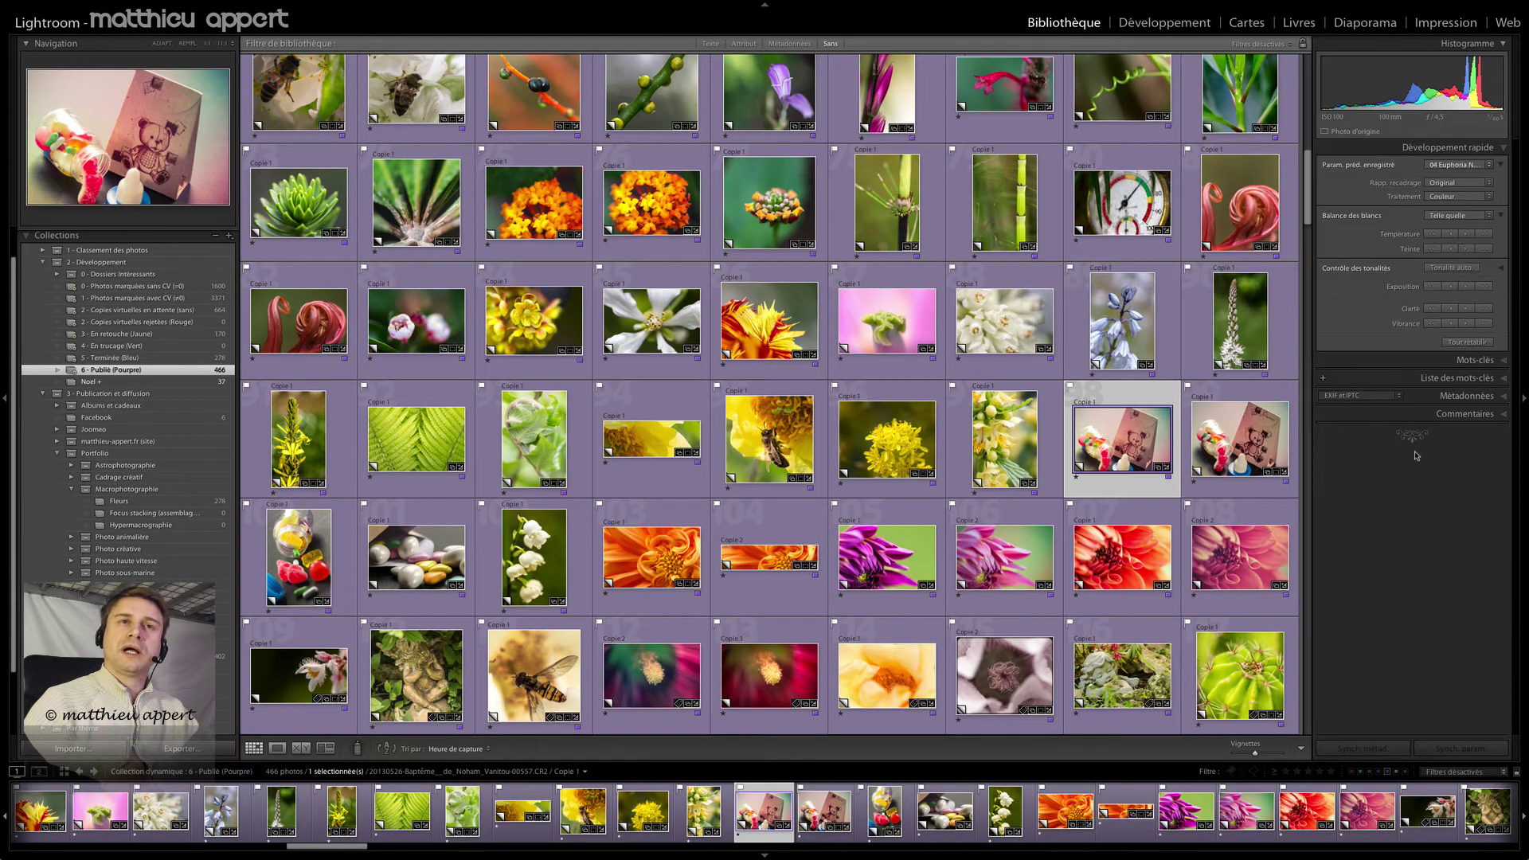
pyautogui.click(1459, 185)
pyautogui.press('Escape')
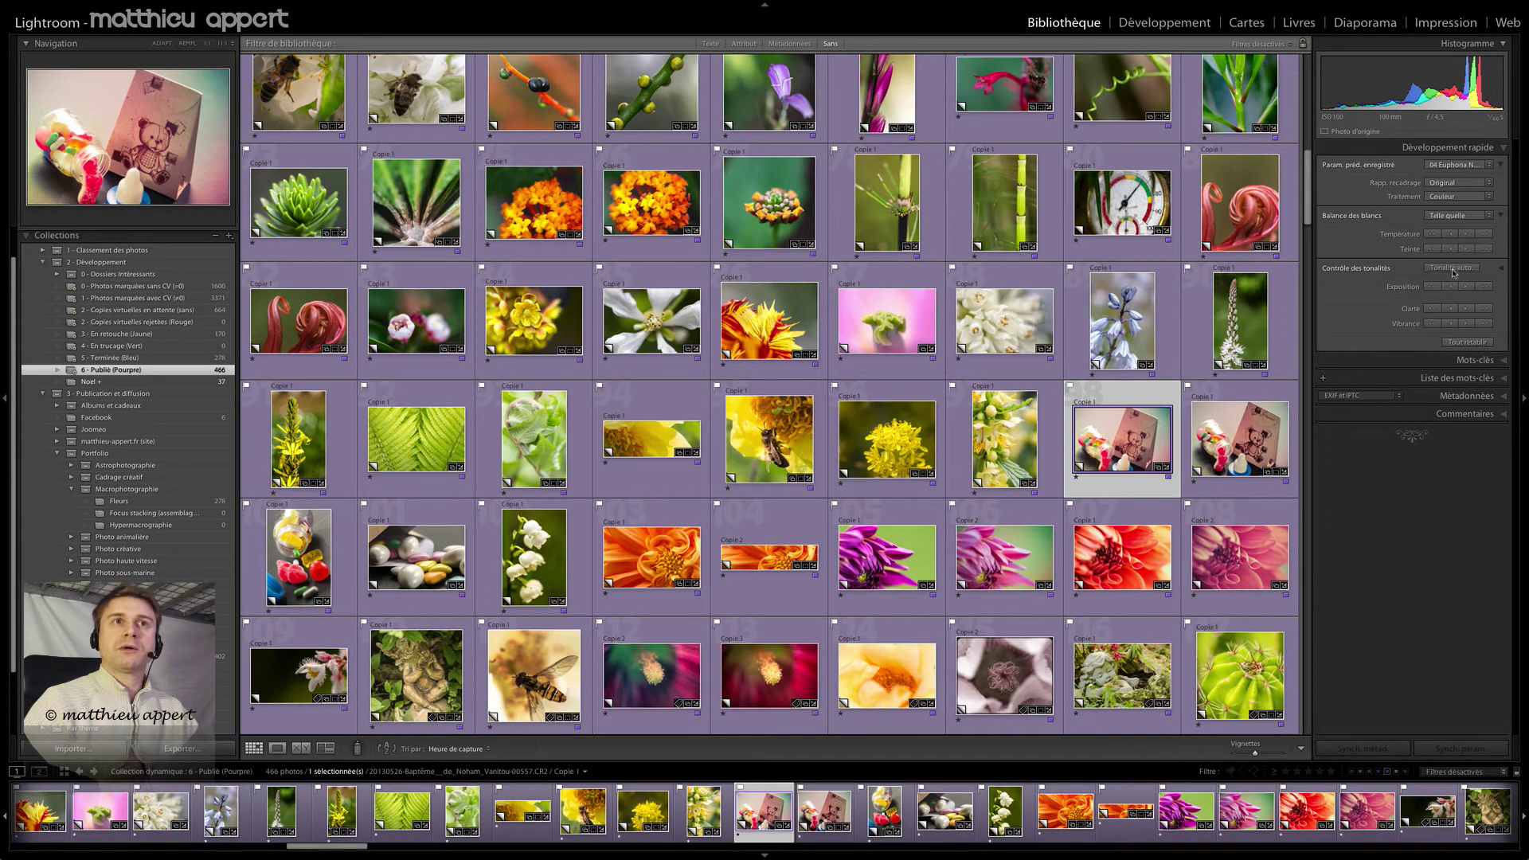
pyautogui.click(1441, 199)
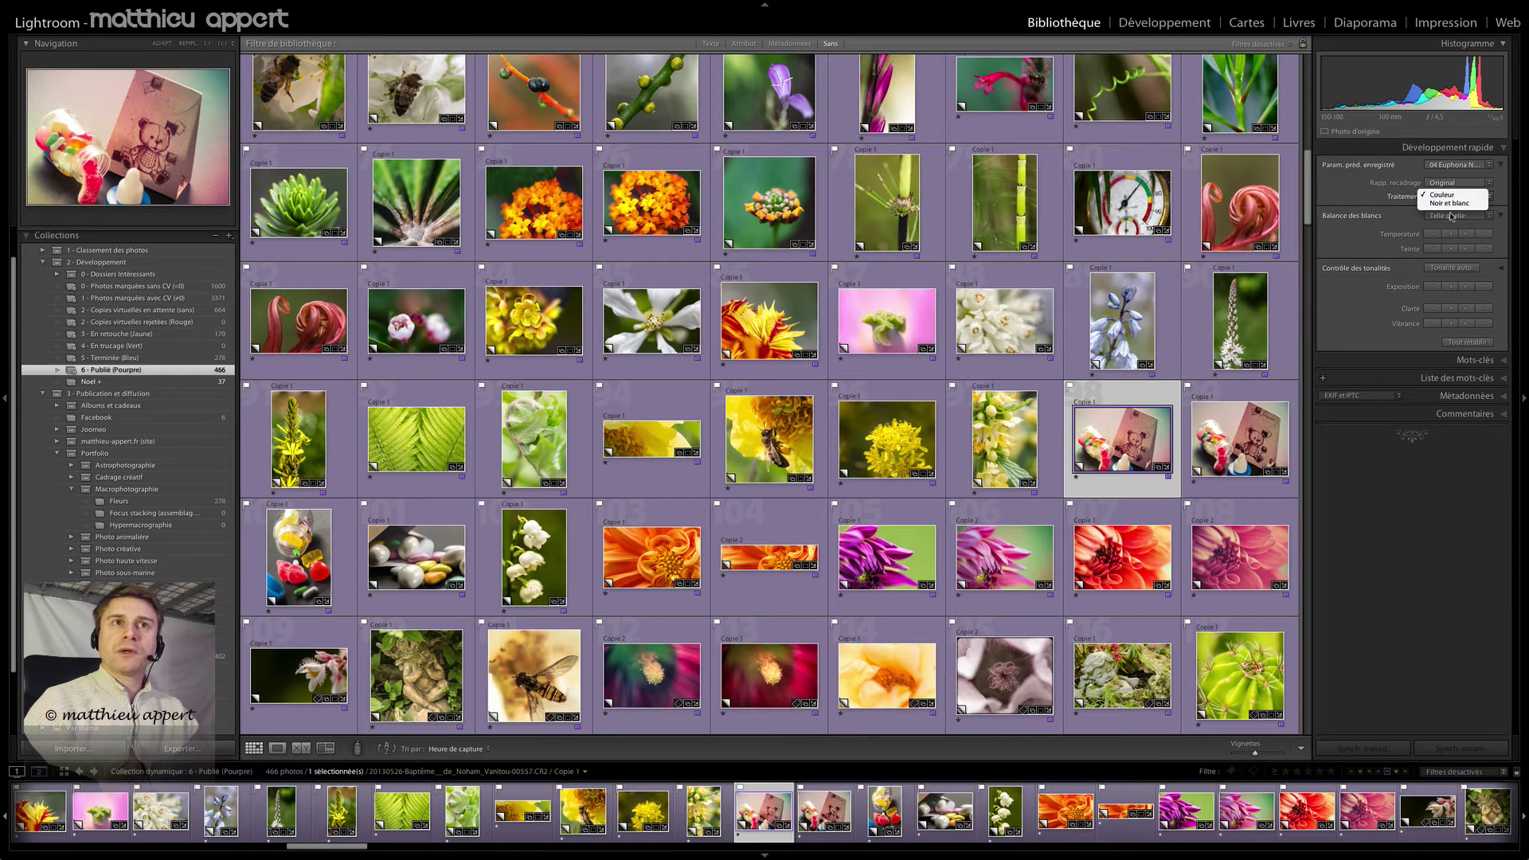
pyautogui.click(1333, 205)
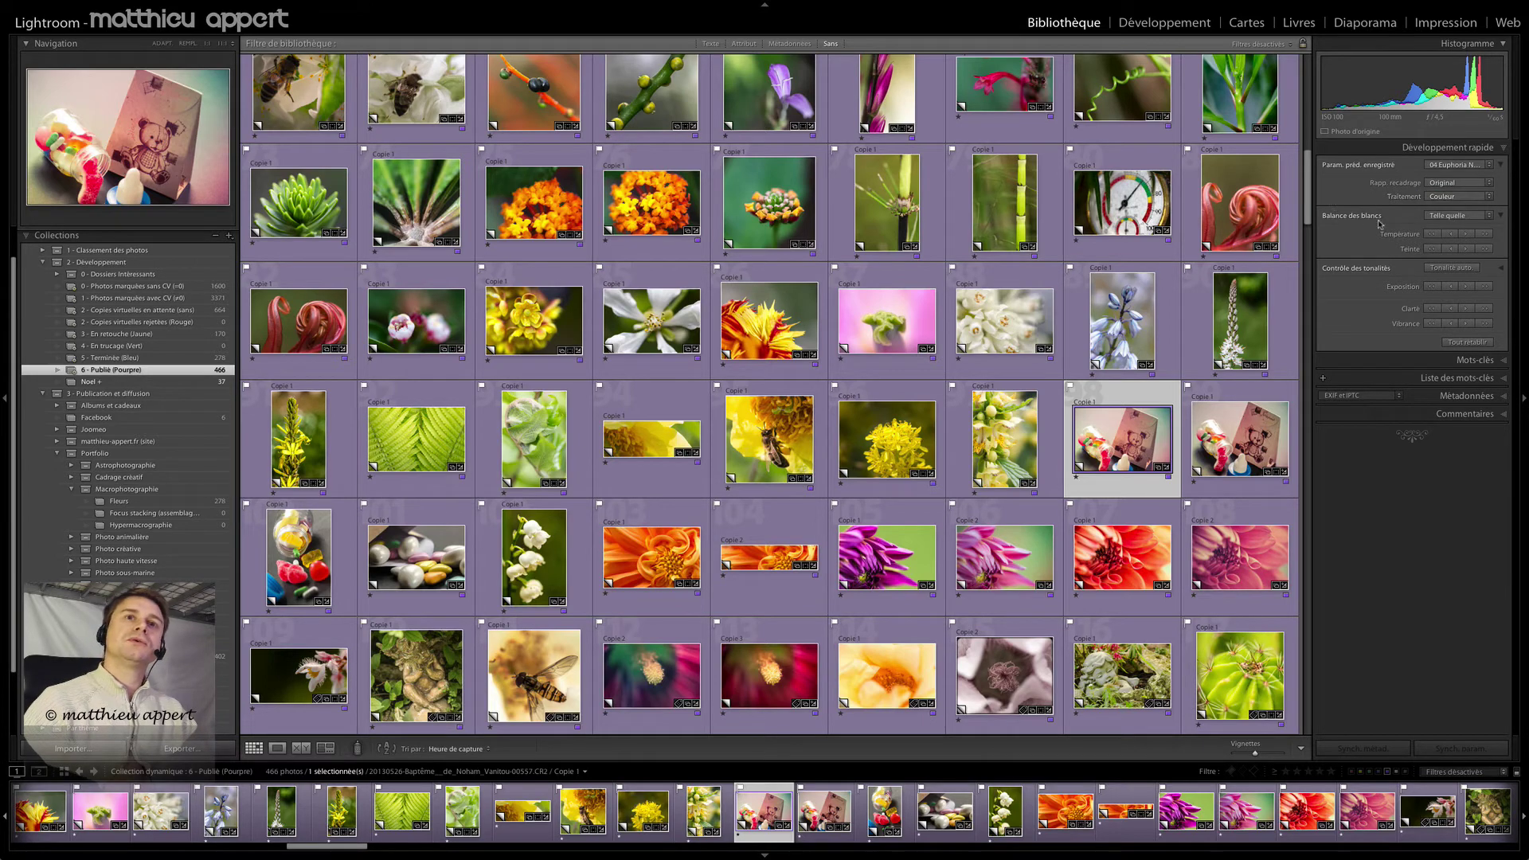
pyautogui.click(1448, 218)
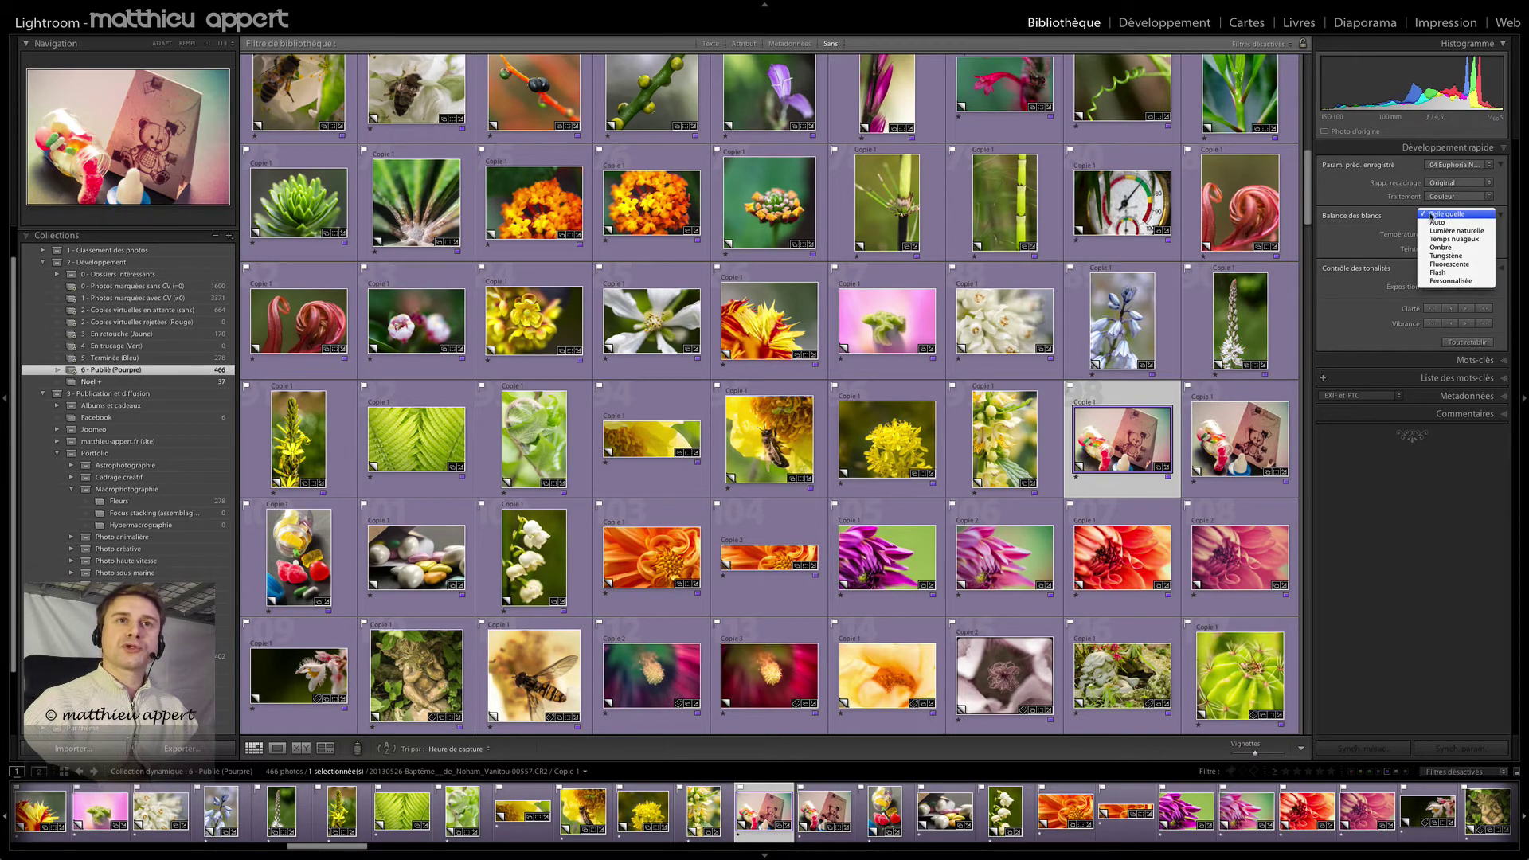
pyautogui.click(1353, 188)
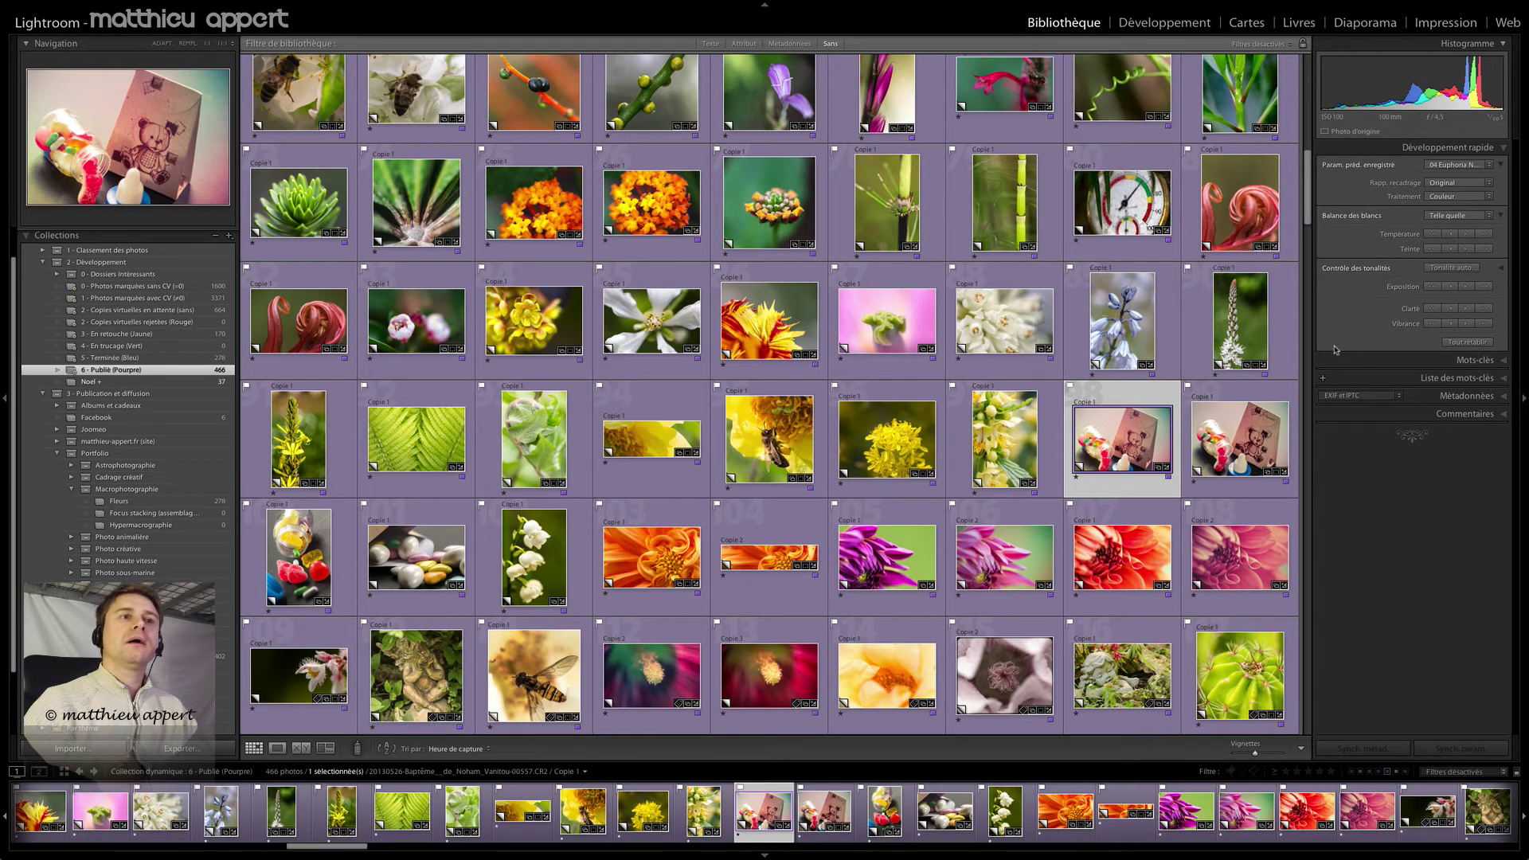
# Show the teddy bear photo's keyword tags and suggestions, and view the catalogue's full keyword list
pyautogui.click(1475, 360)
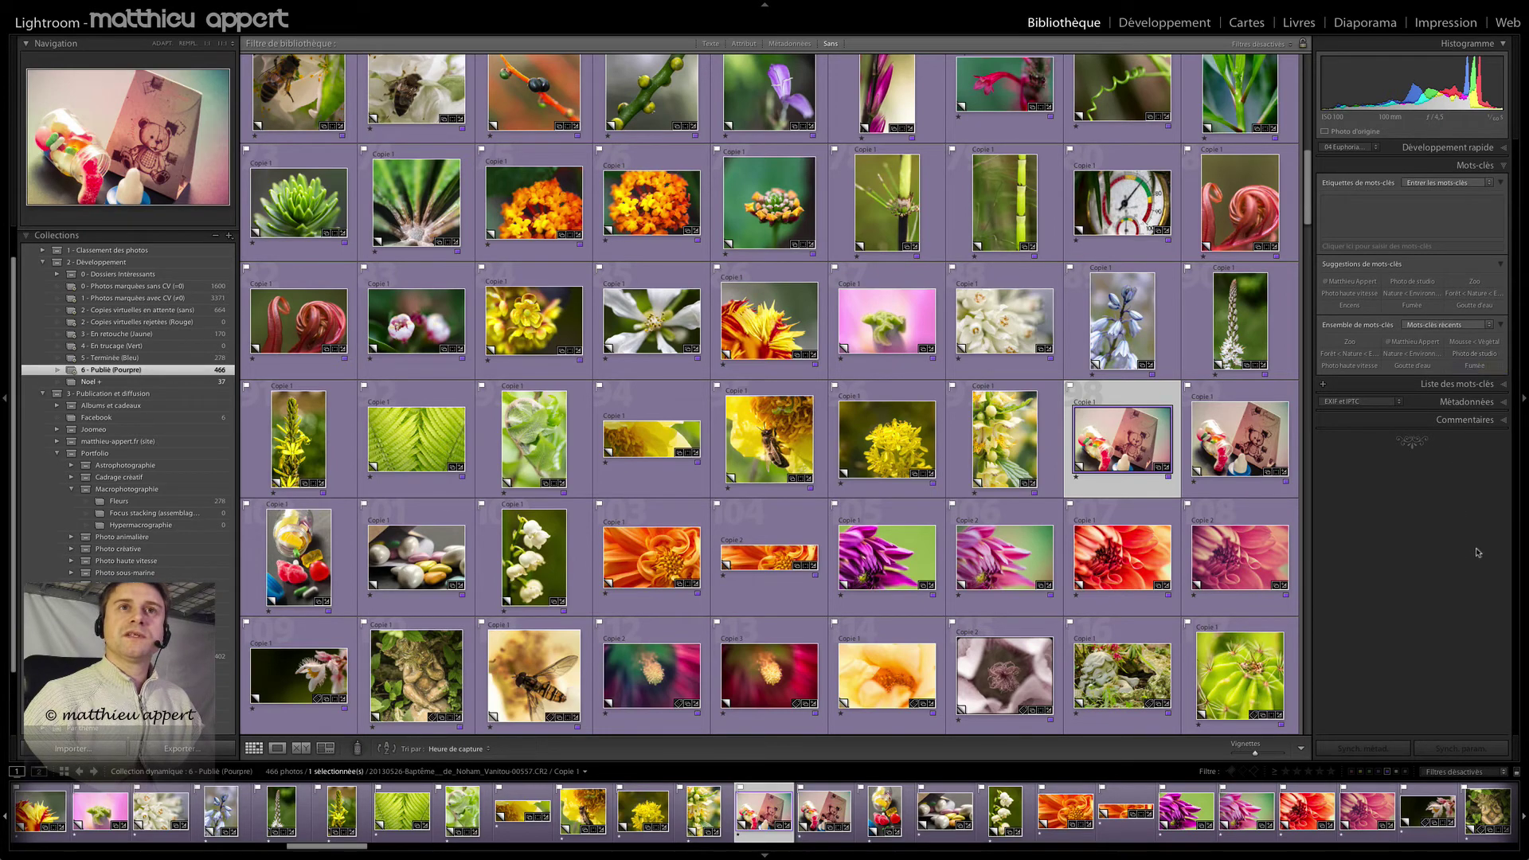
pyautogui.click(1469, 384)
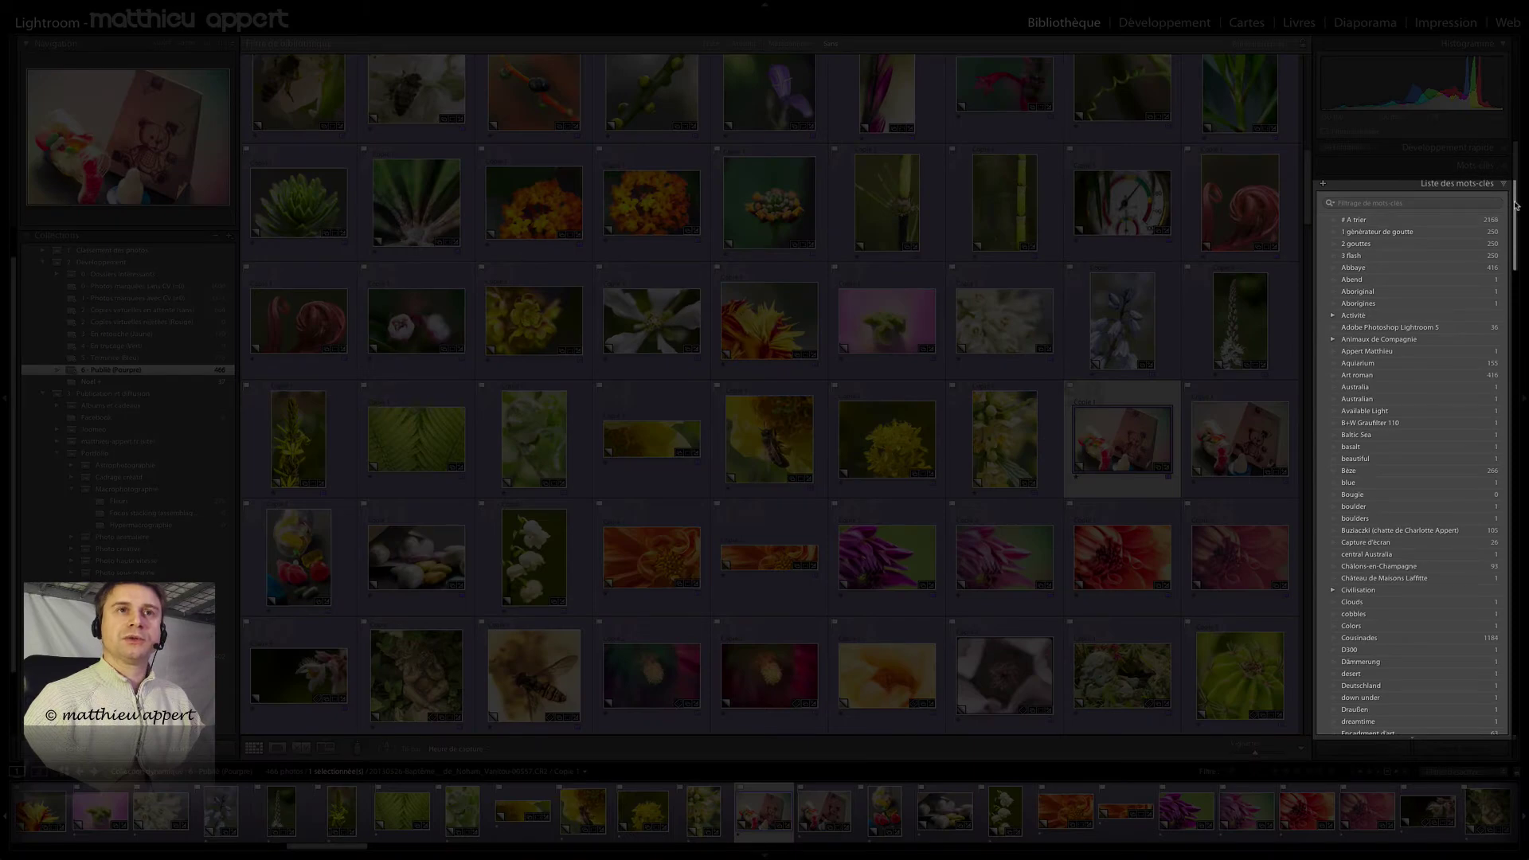
# Show the catalogue's photos tagged with the keyword Bèze from the keyword list, and collapse that list
pyautogui.scroll(-1, 1517, 204)
pyautogui.moveTo(1517, 205); pyautogui.dragTo(1485, 114)
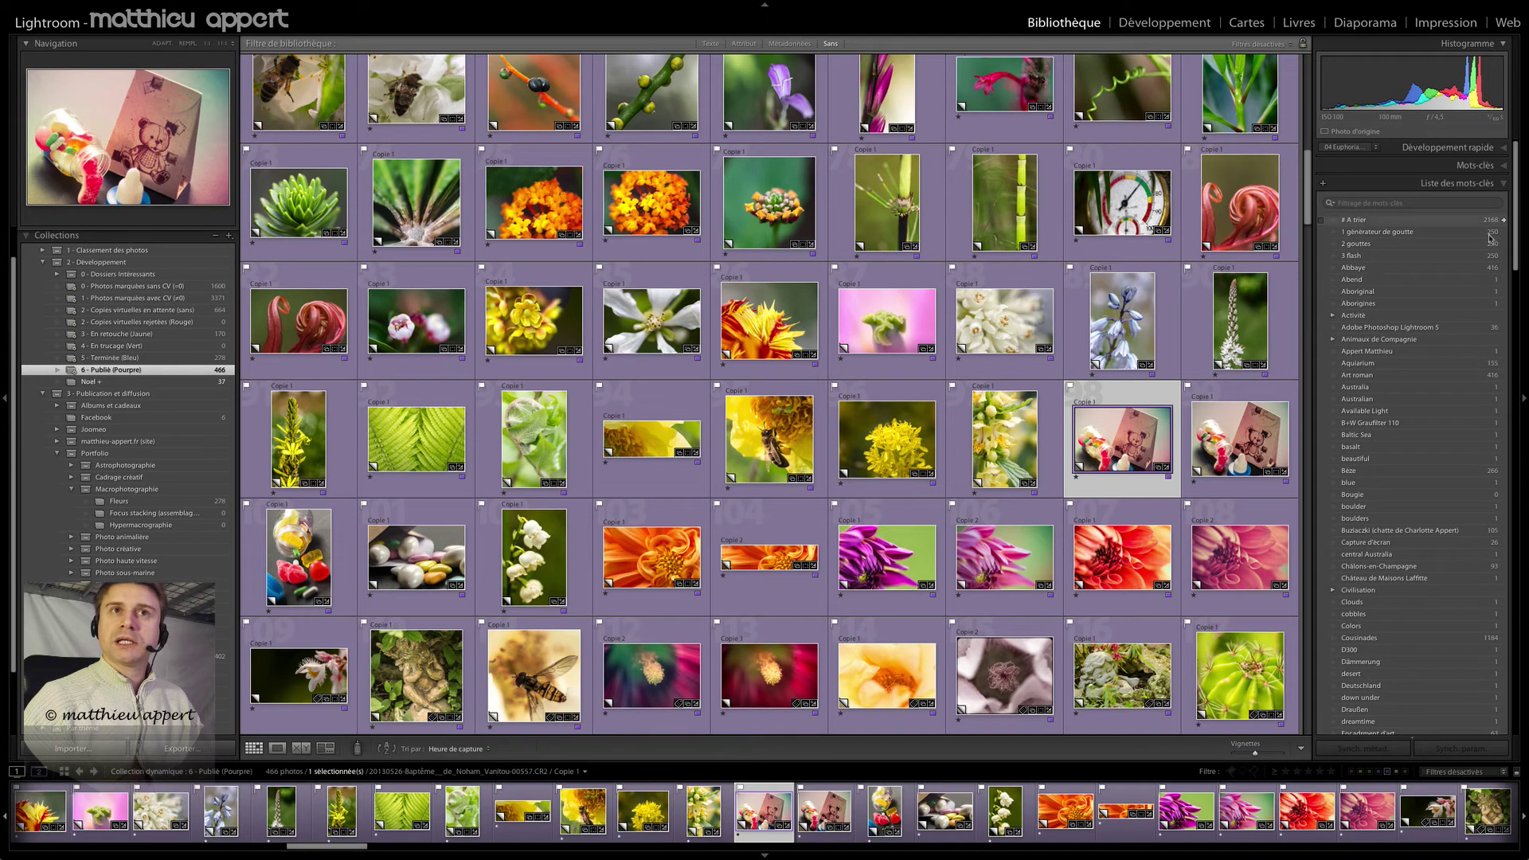
pyautogui.click(1479, 184)
pyautogui.click(1468, 184)
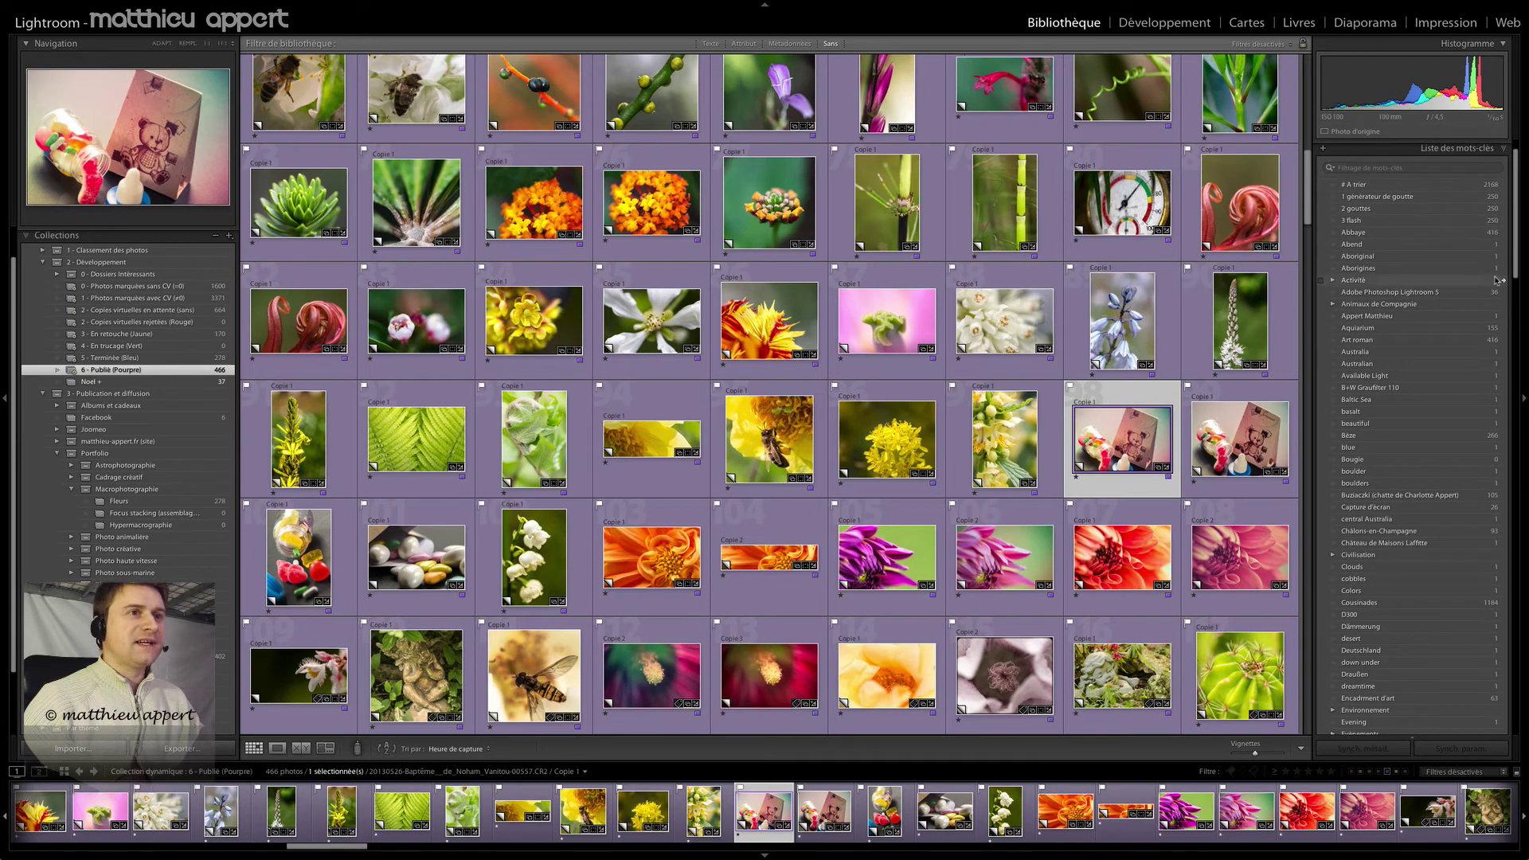
pyautogui.click(1503, 436)
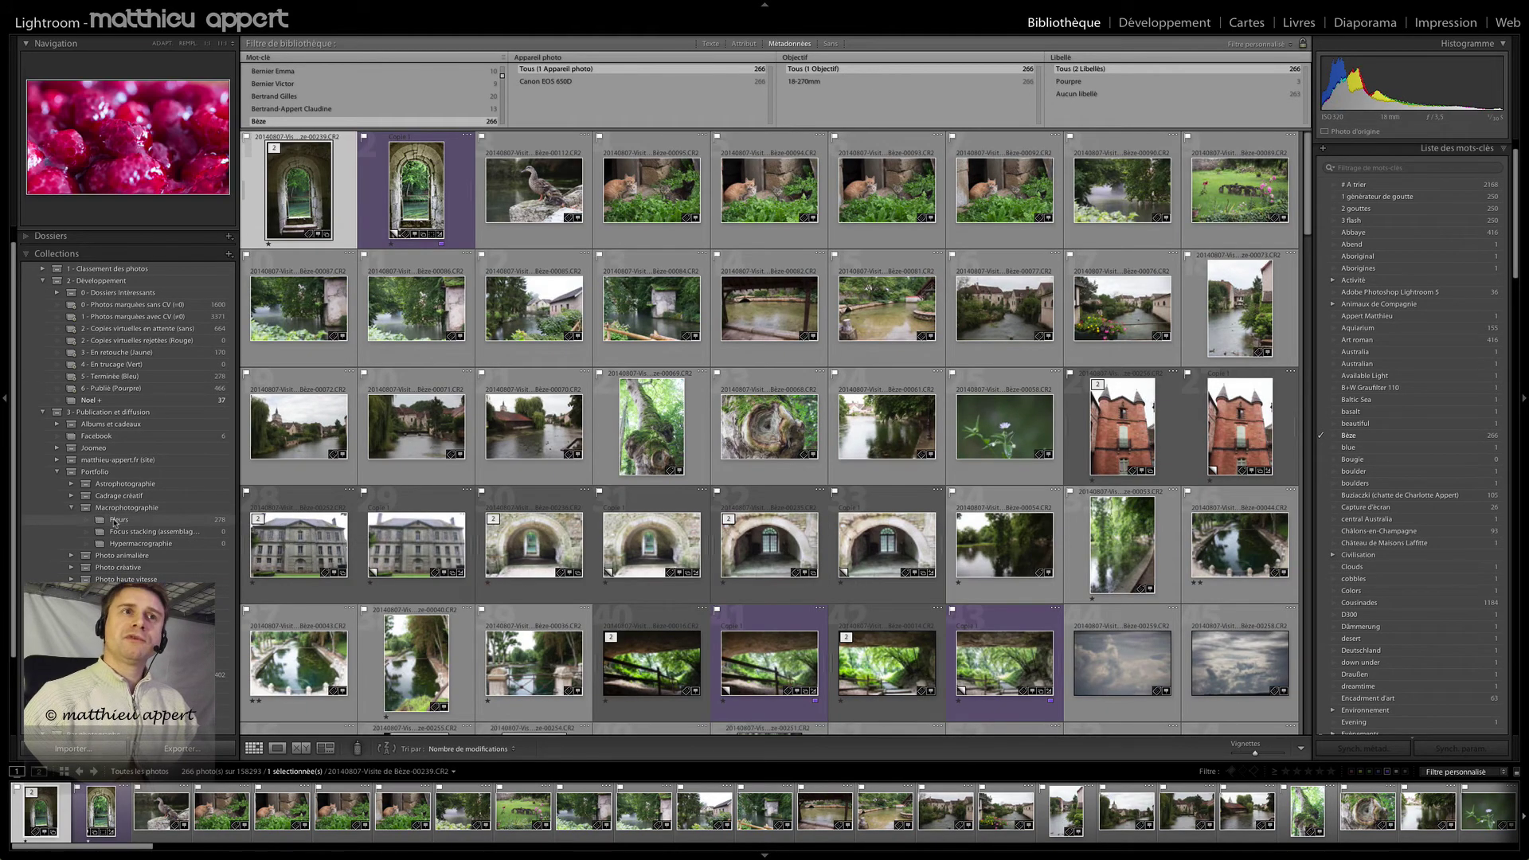
pyautogui.click(1504, 150)
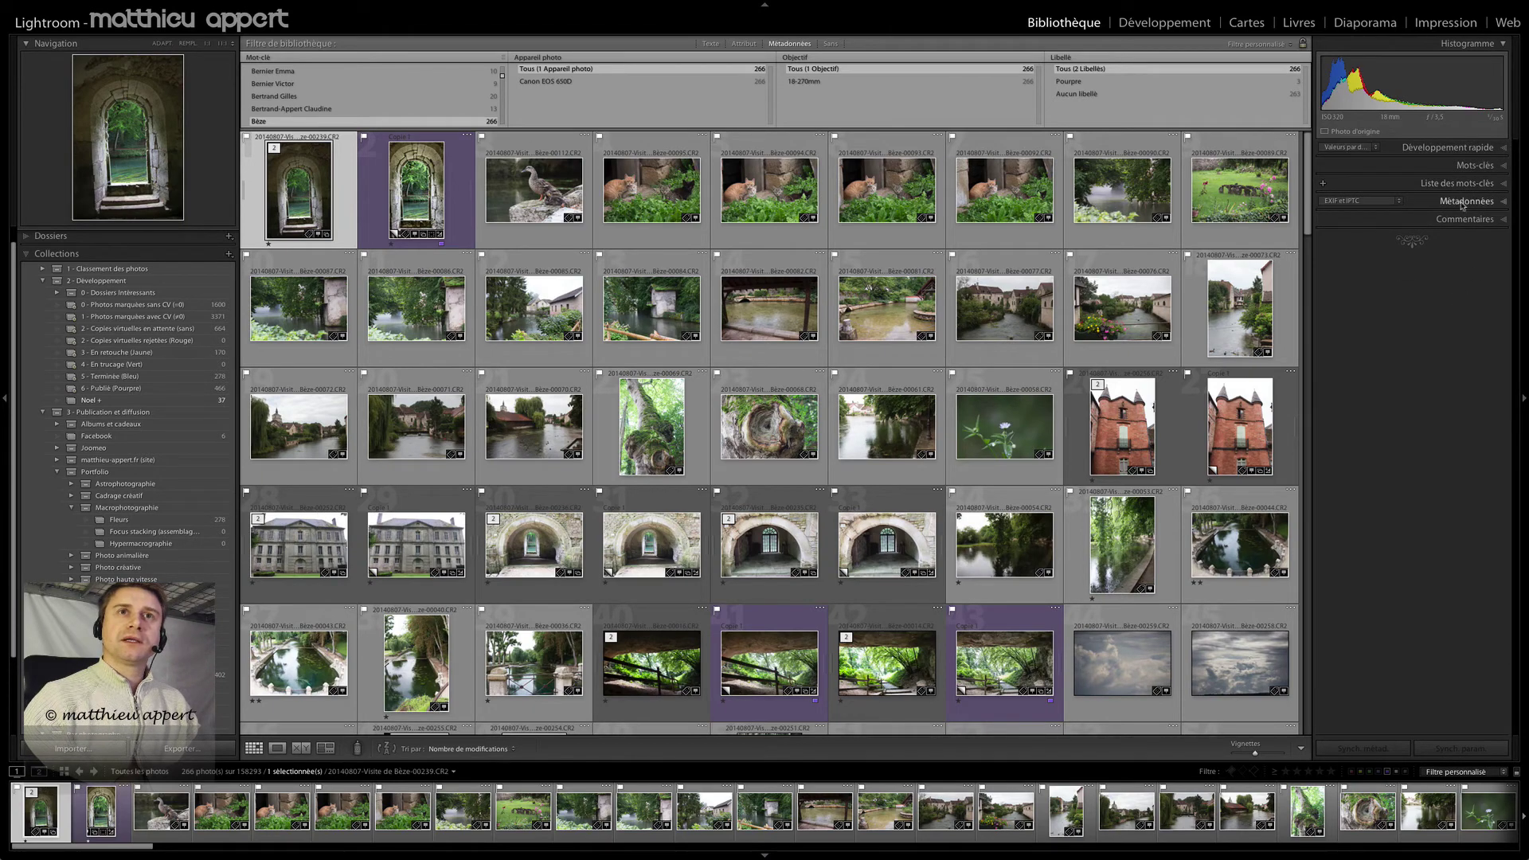
# Read through the EXIF and IPTC metadata of the purple-labelled wooden railing photo, and view its comments section
pyautogui.click(1462, 201)
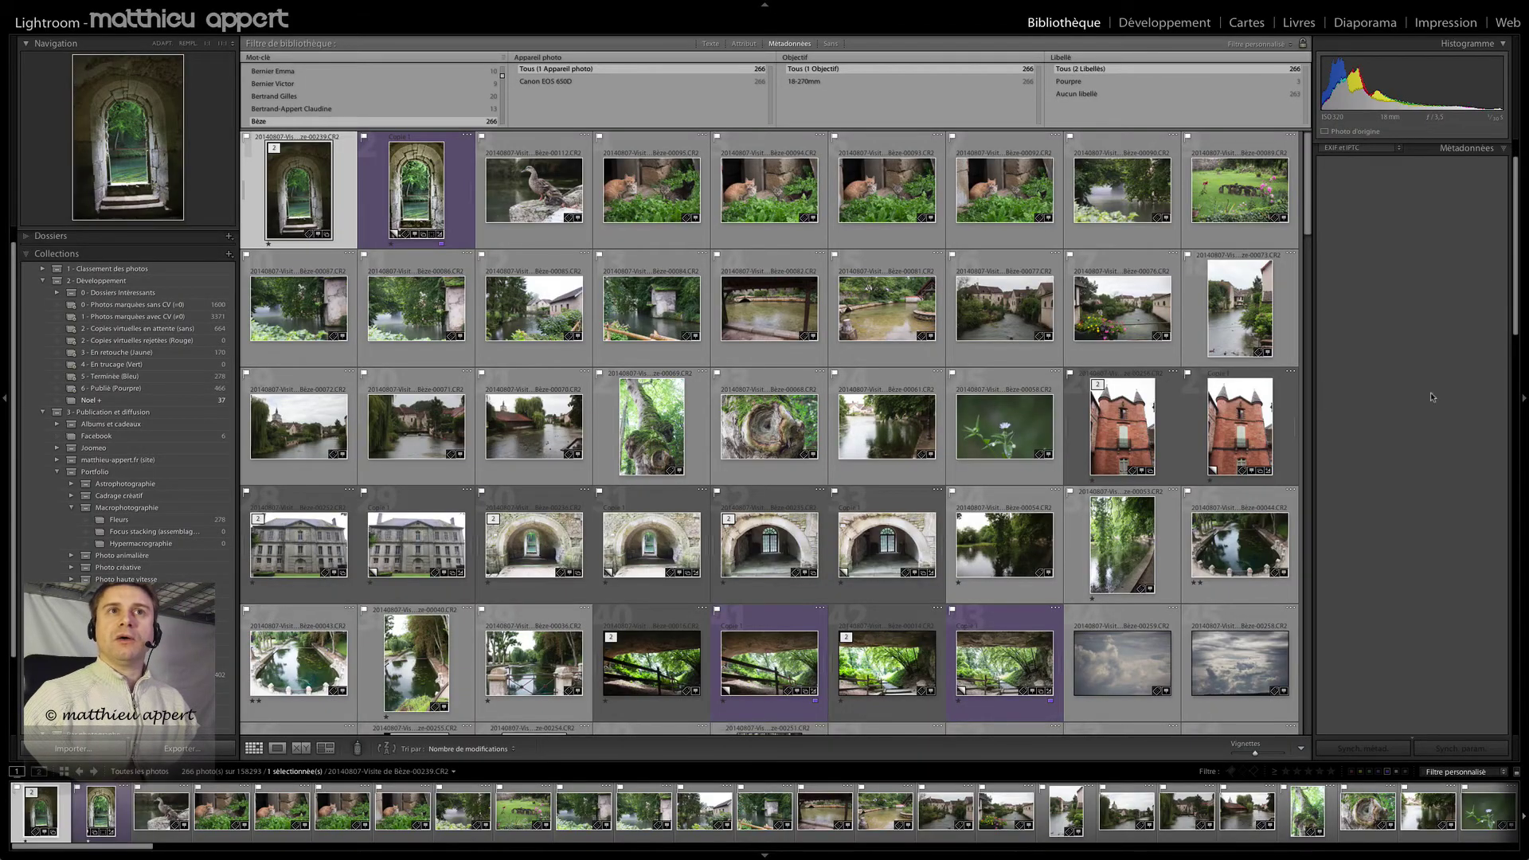
pyautogui.click(763, 655)
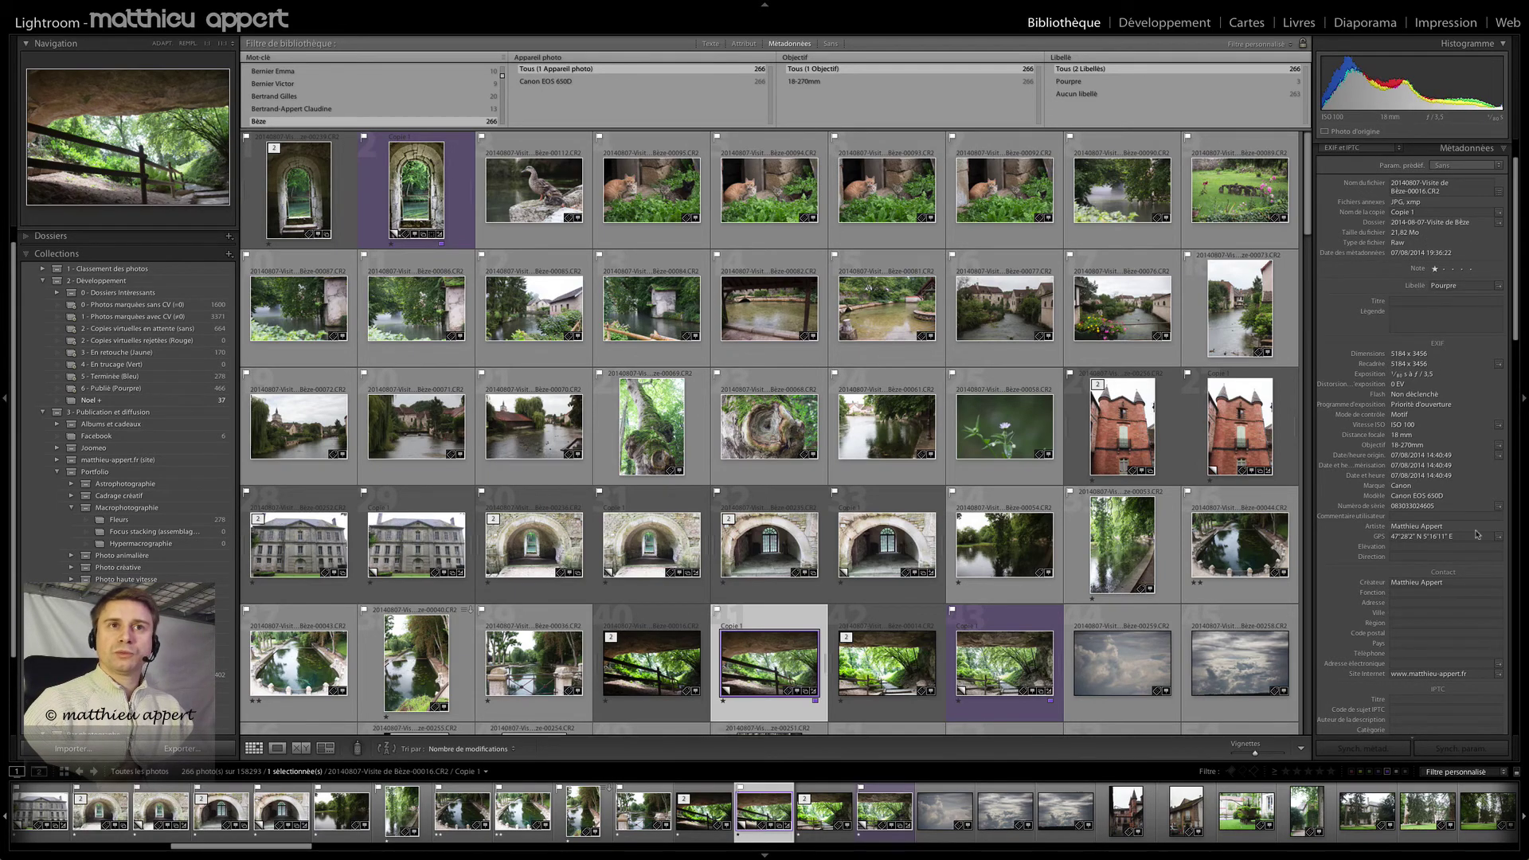
pyautogui.scroll(-3, 1450, 562)
pyautogui.scroll(-4, 1451, 562)
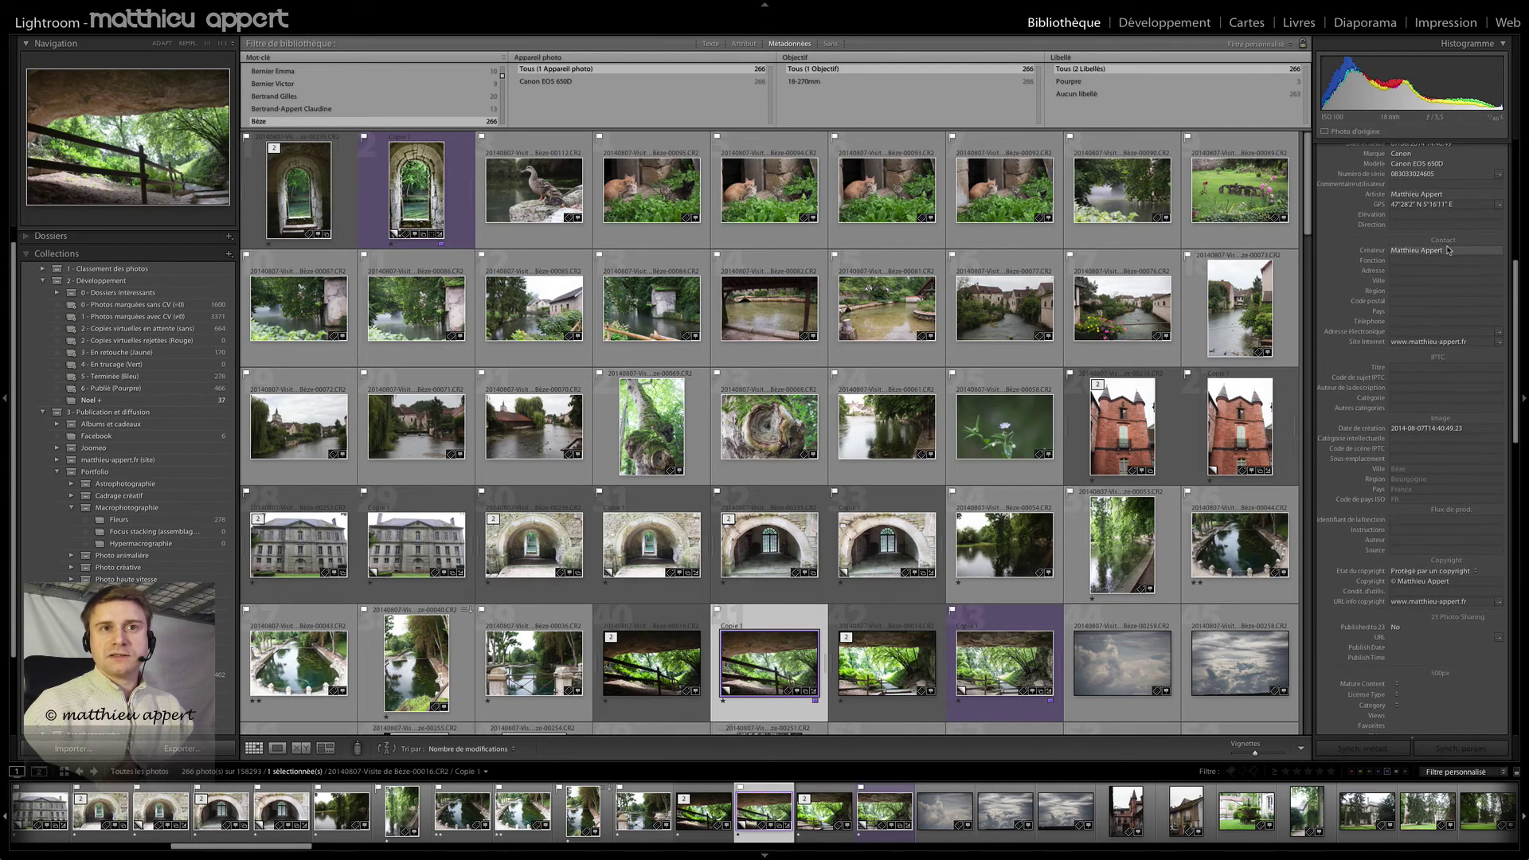
pyautogui.scroll(-2, 1447, 540)
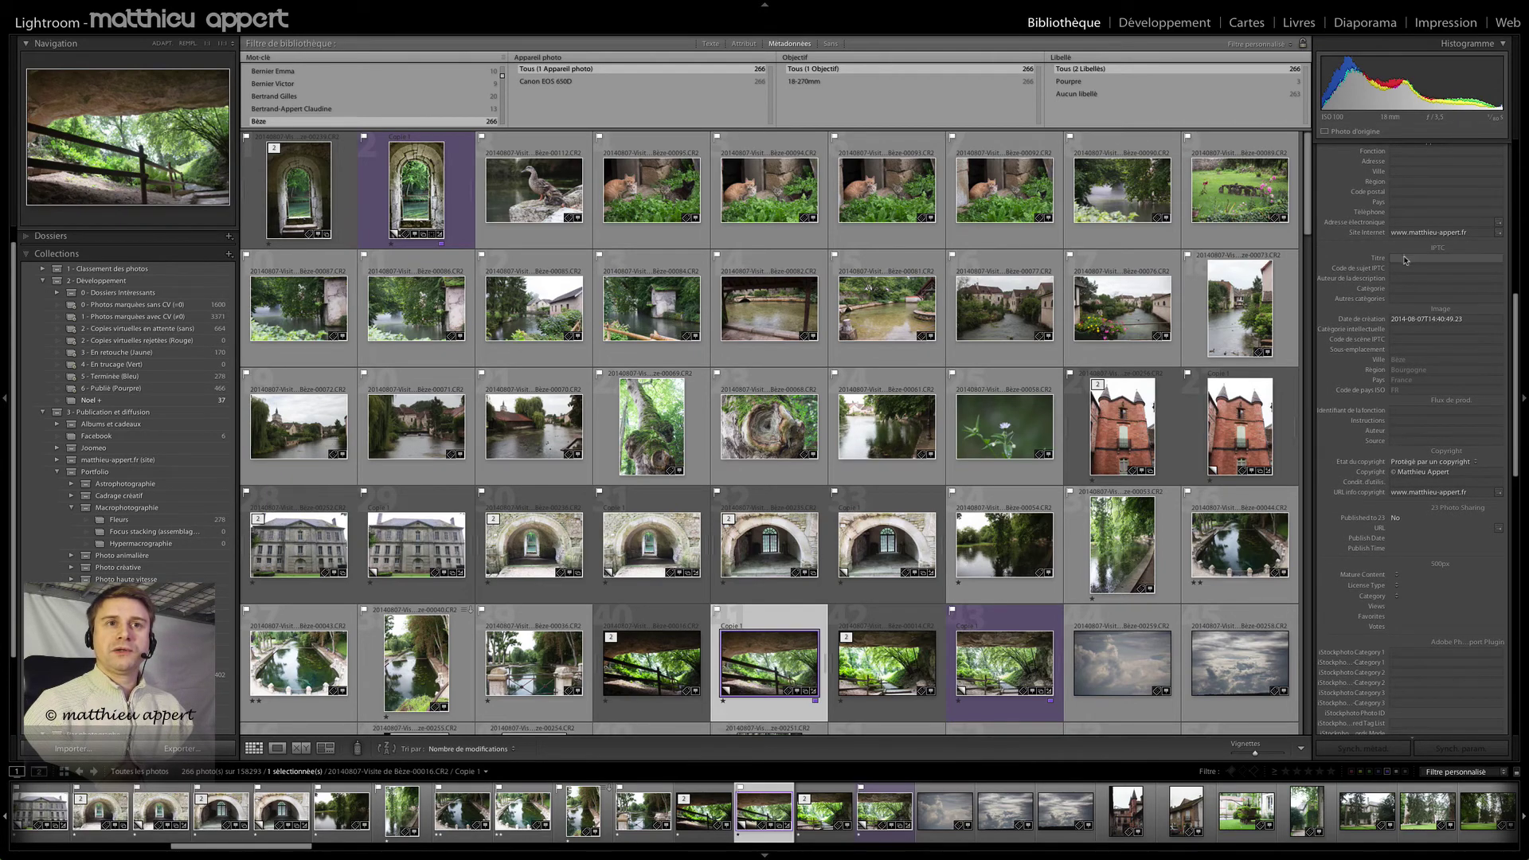
pyautogui.scroll(-9, 1463, 590)
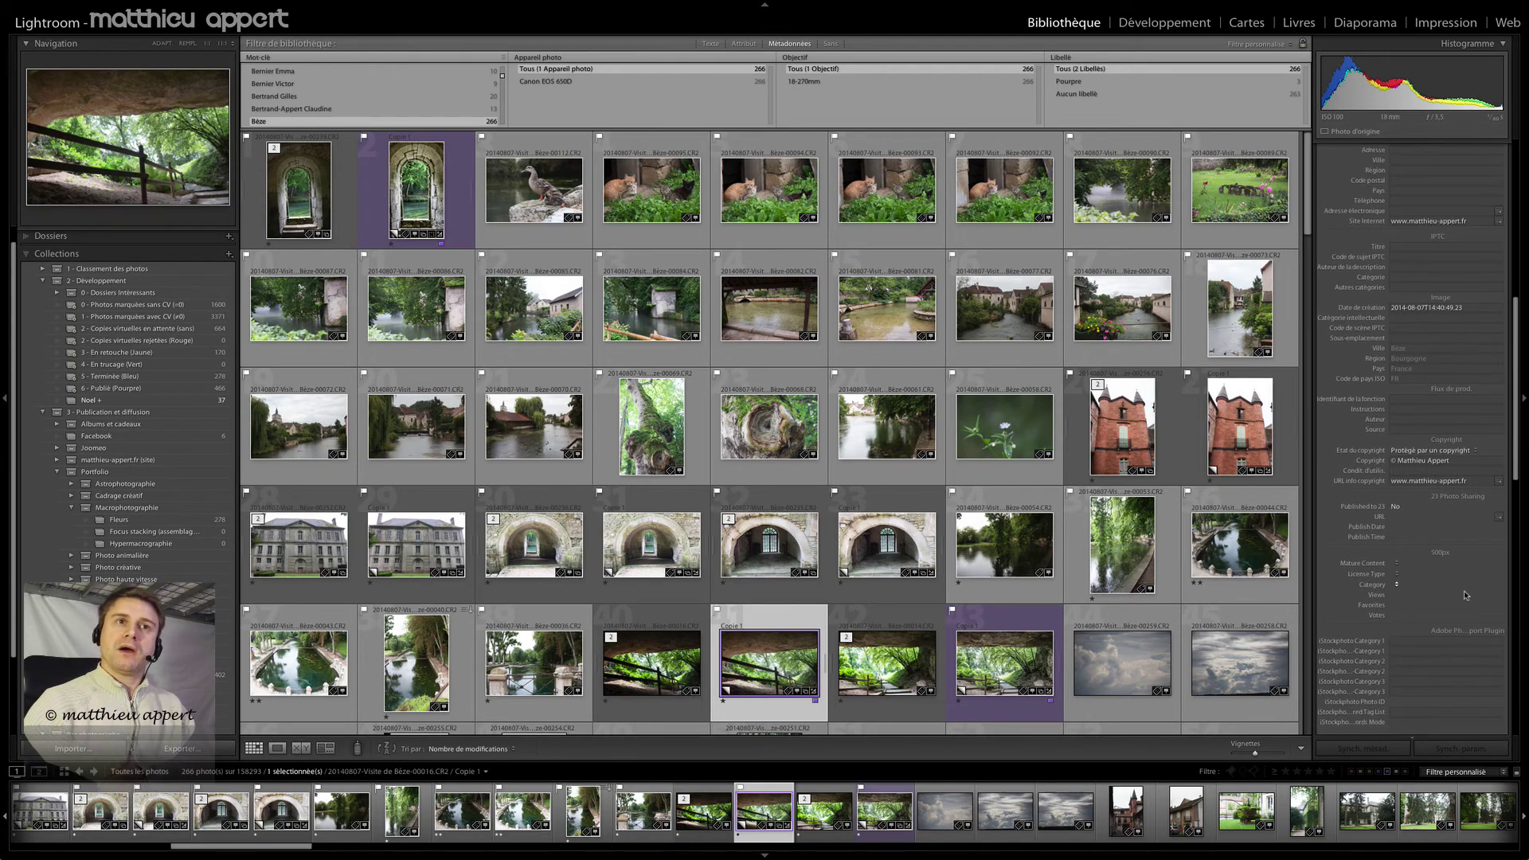
pyautogui.scroll(-4, 1463, 591)
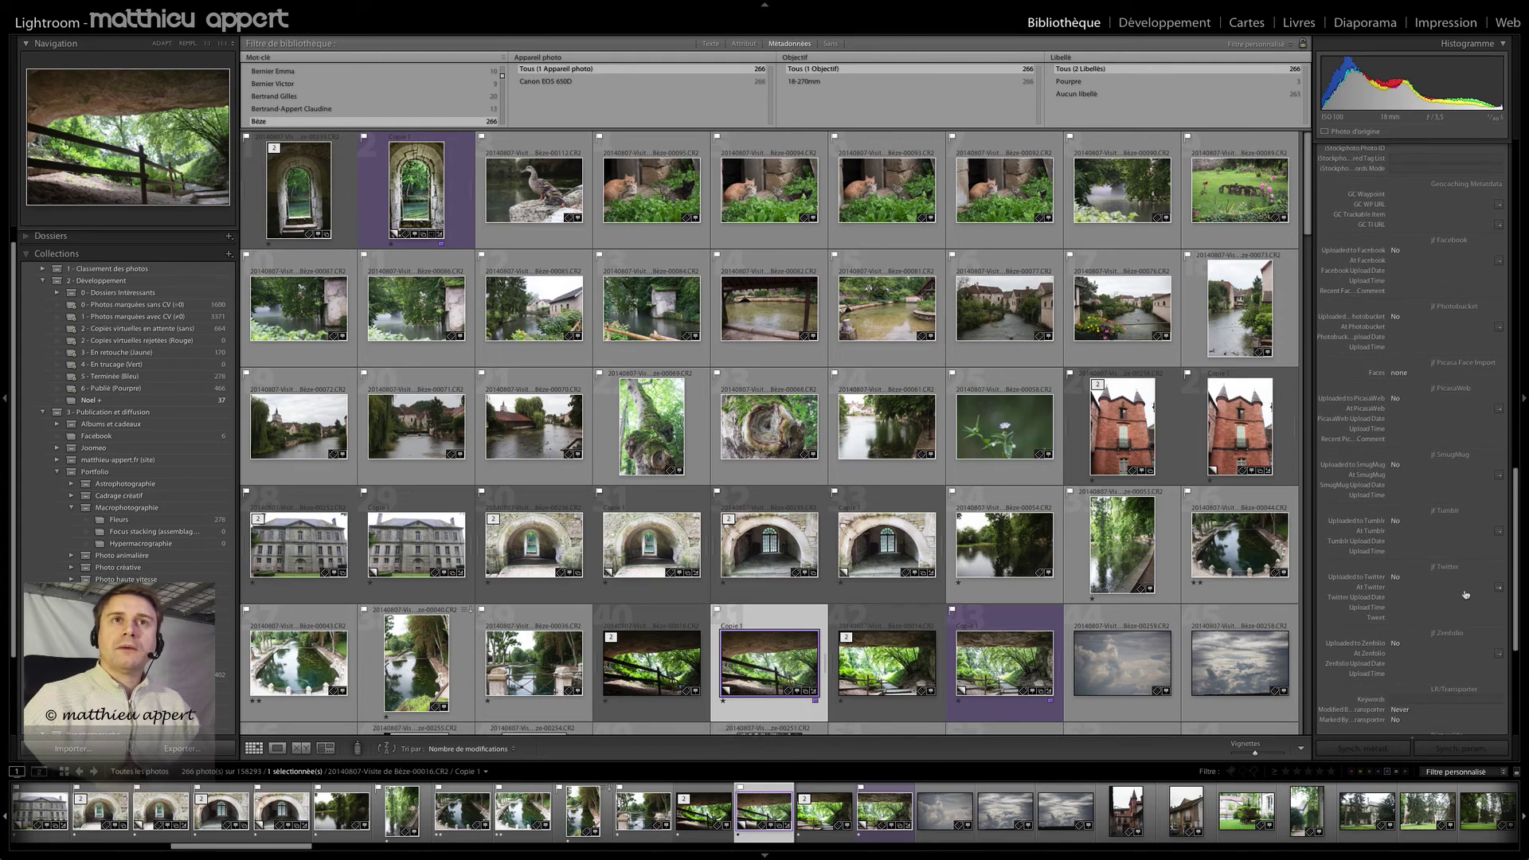
pyautogui.scroll(13, 1463, 593)
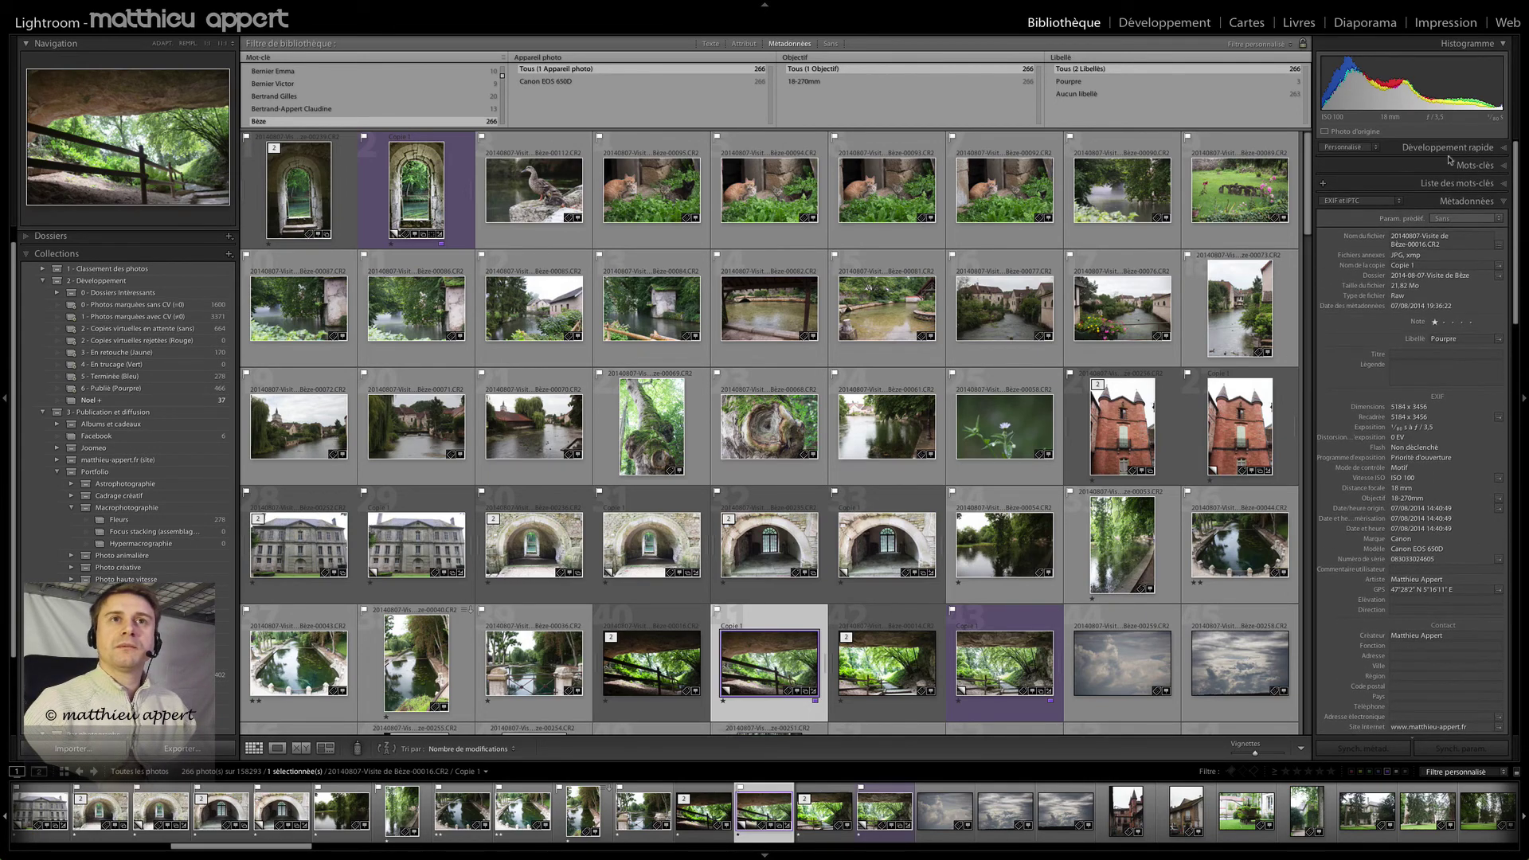
pyautogui.click(1479, 202)
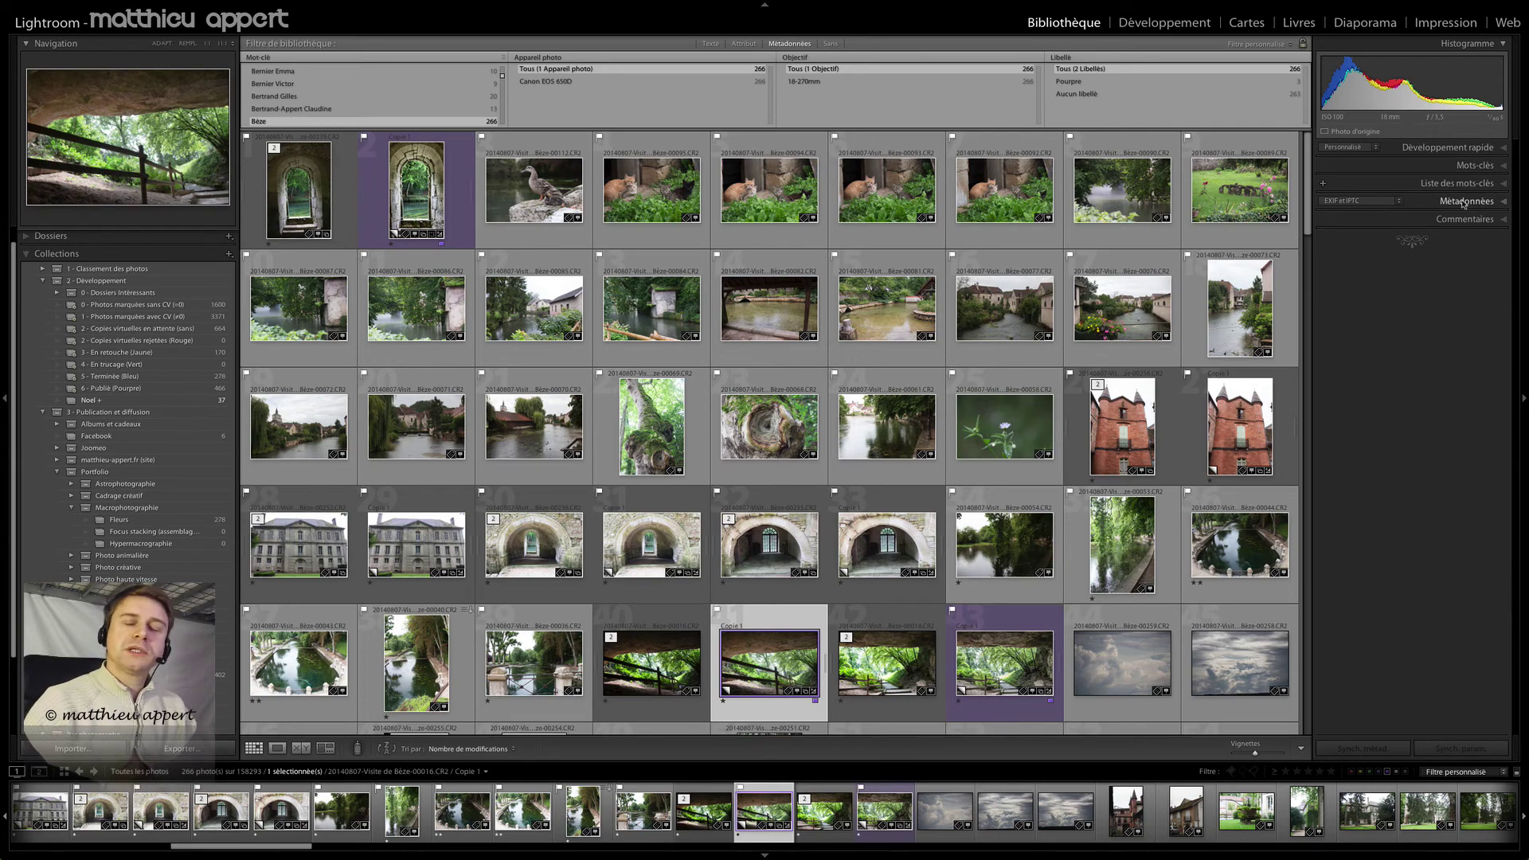
pyautogui.click(1463, 220)
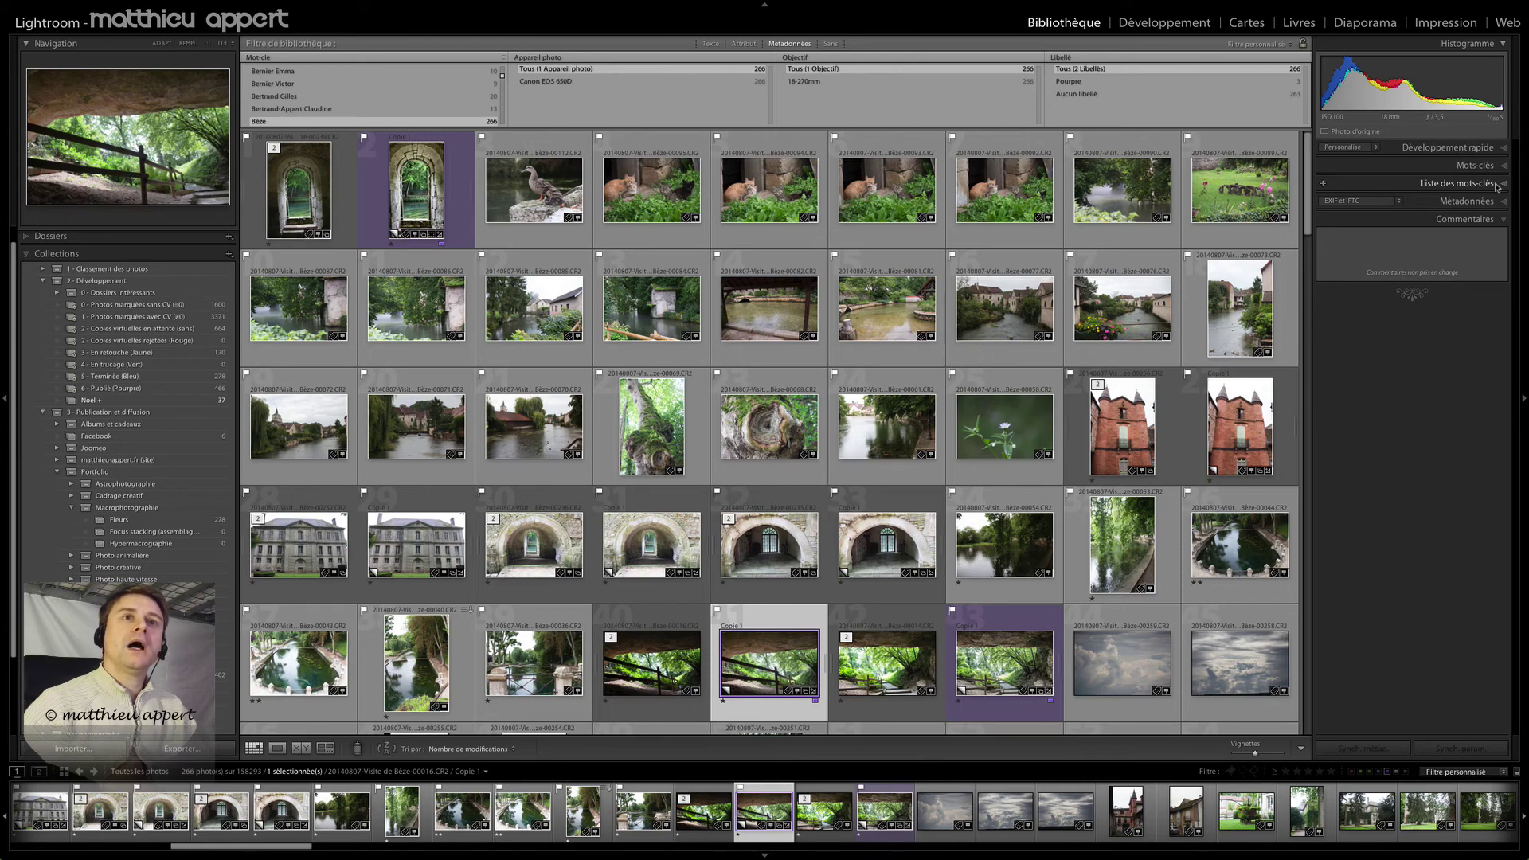
# Browse the keyword list to its end and look over the railing photo's metadata again, leaving both sections collapsed
pyautogui.click(1443, 186)
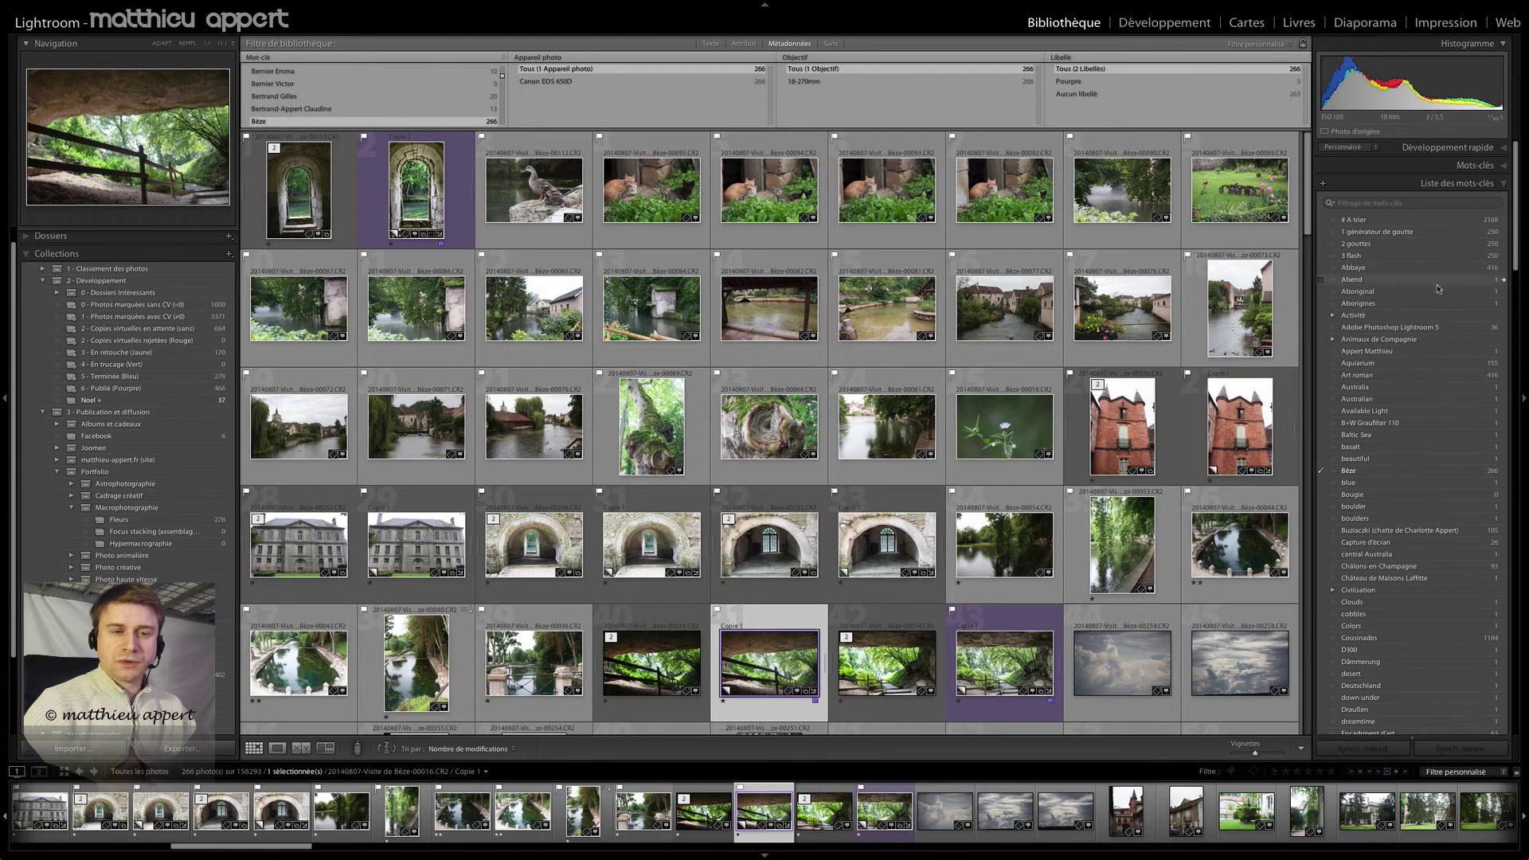
pyautogui.scroll(-2, 1386, 501)
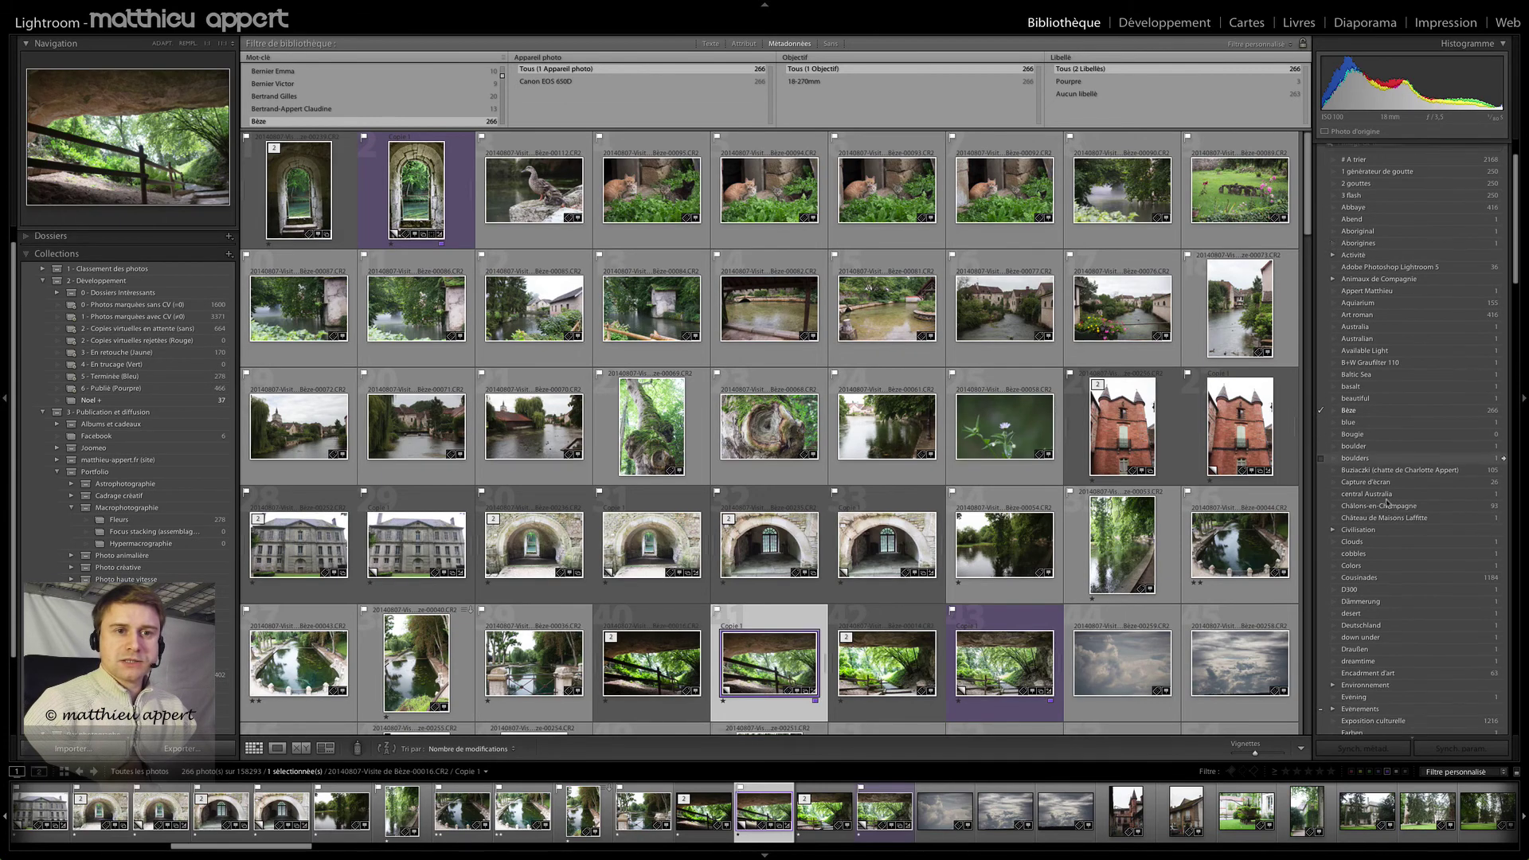
pyautogui.scroll(-1, 1386, 501)
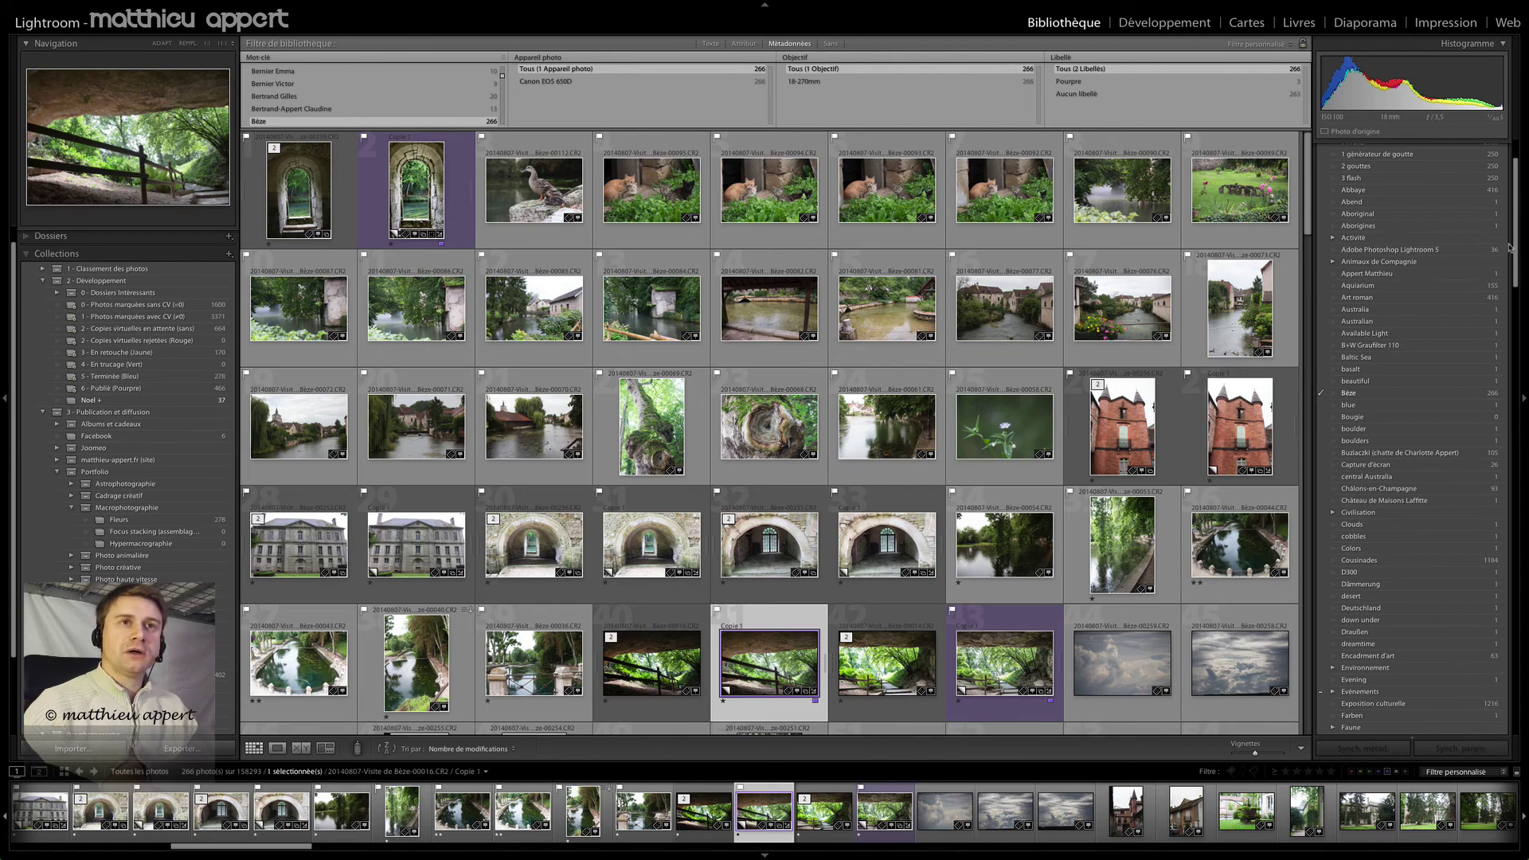
pyautogui.moveTo(1516, 238); pyautogui.dragTo(1526, 697)
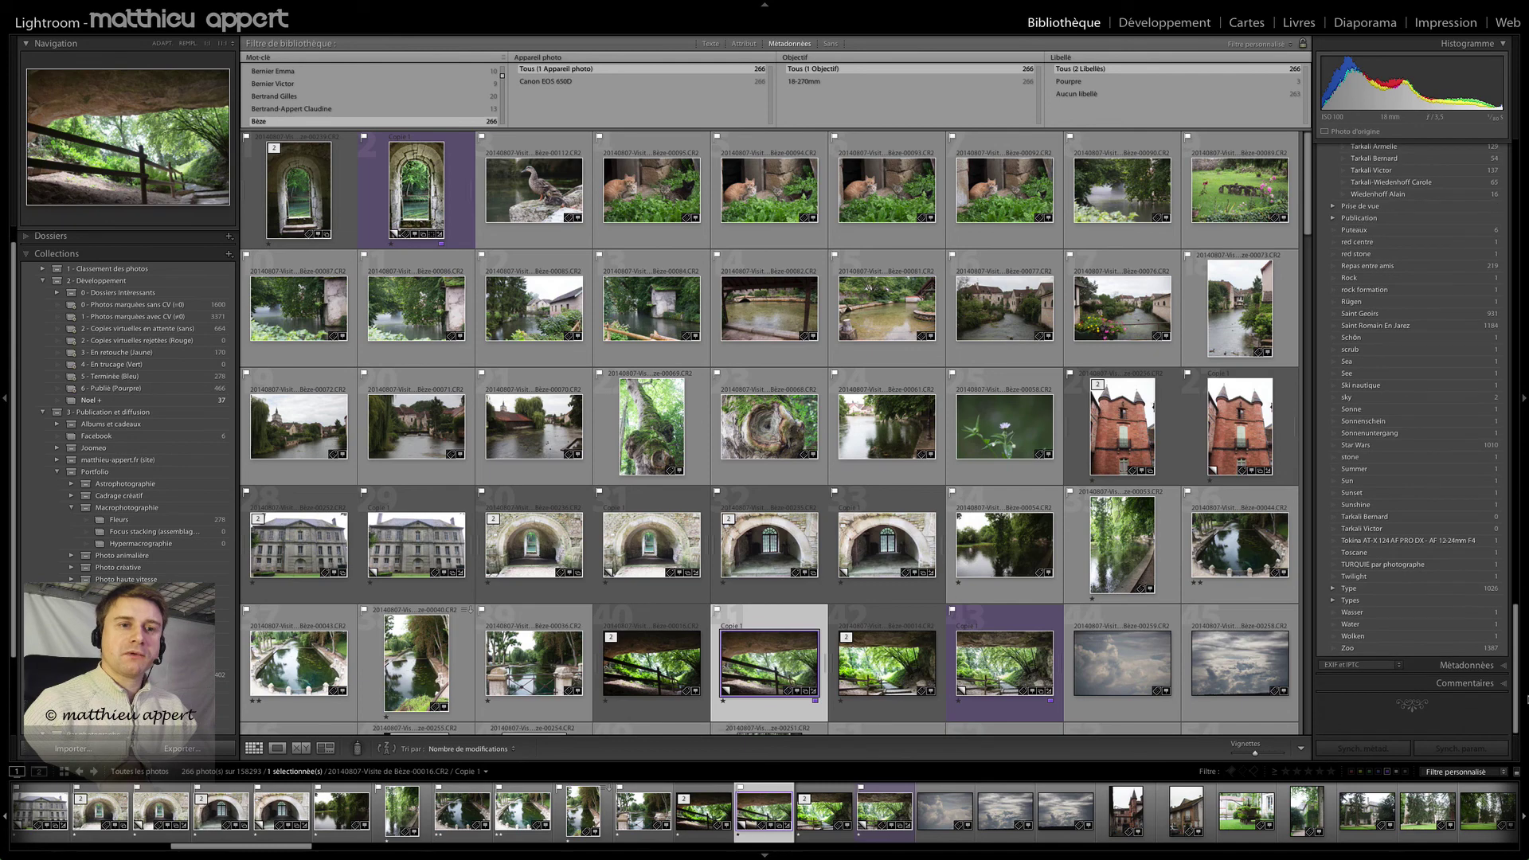
pyautogui.click(1465, 664)
pyautogui.scroll(15, 1445, 330)
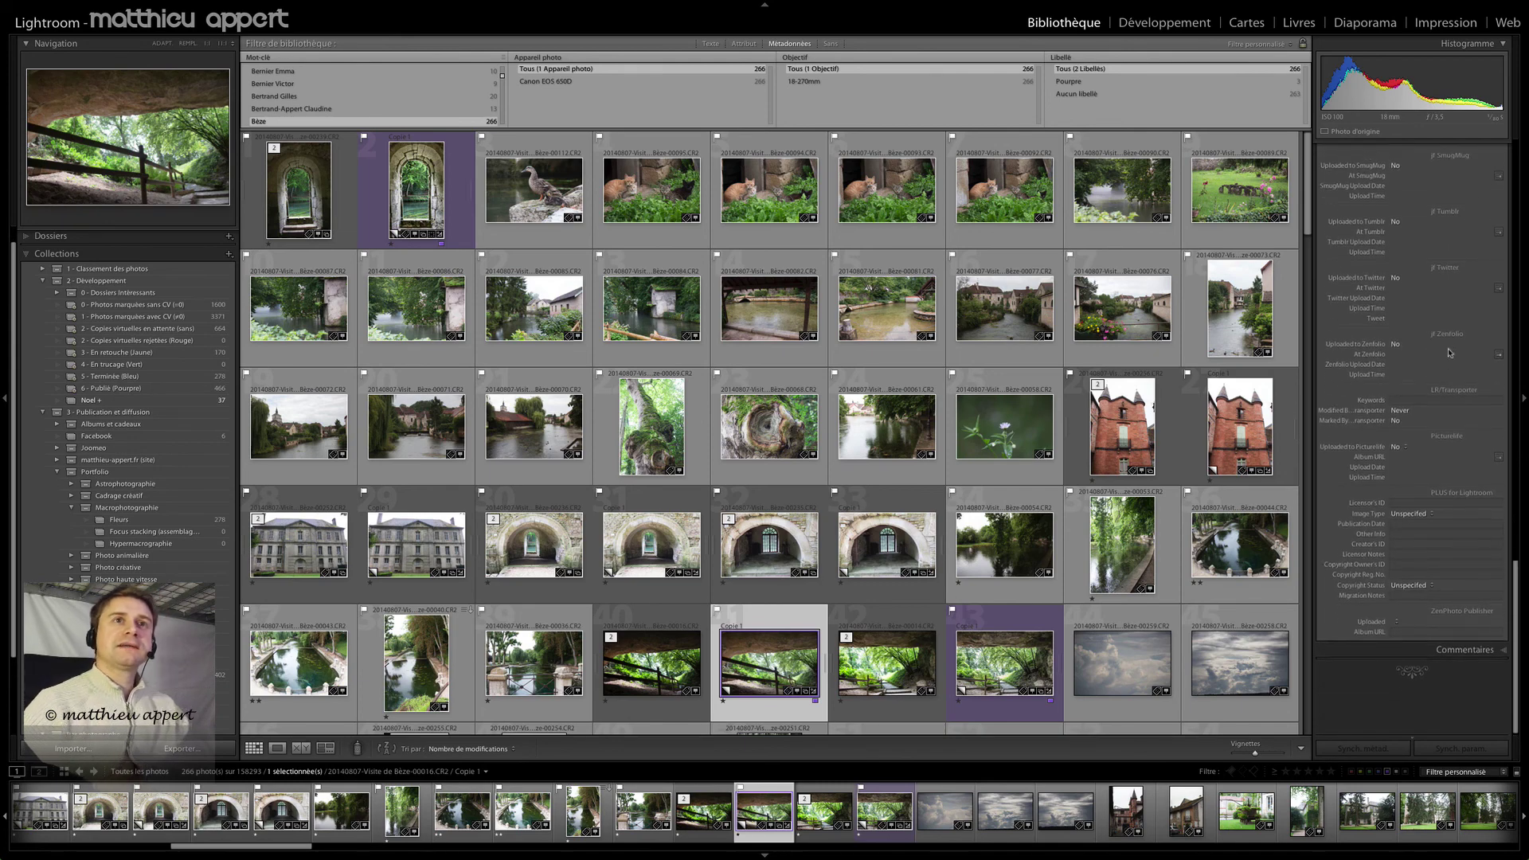
pyautogui.scroll(1, 1447, 352)
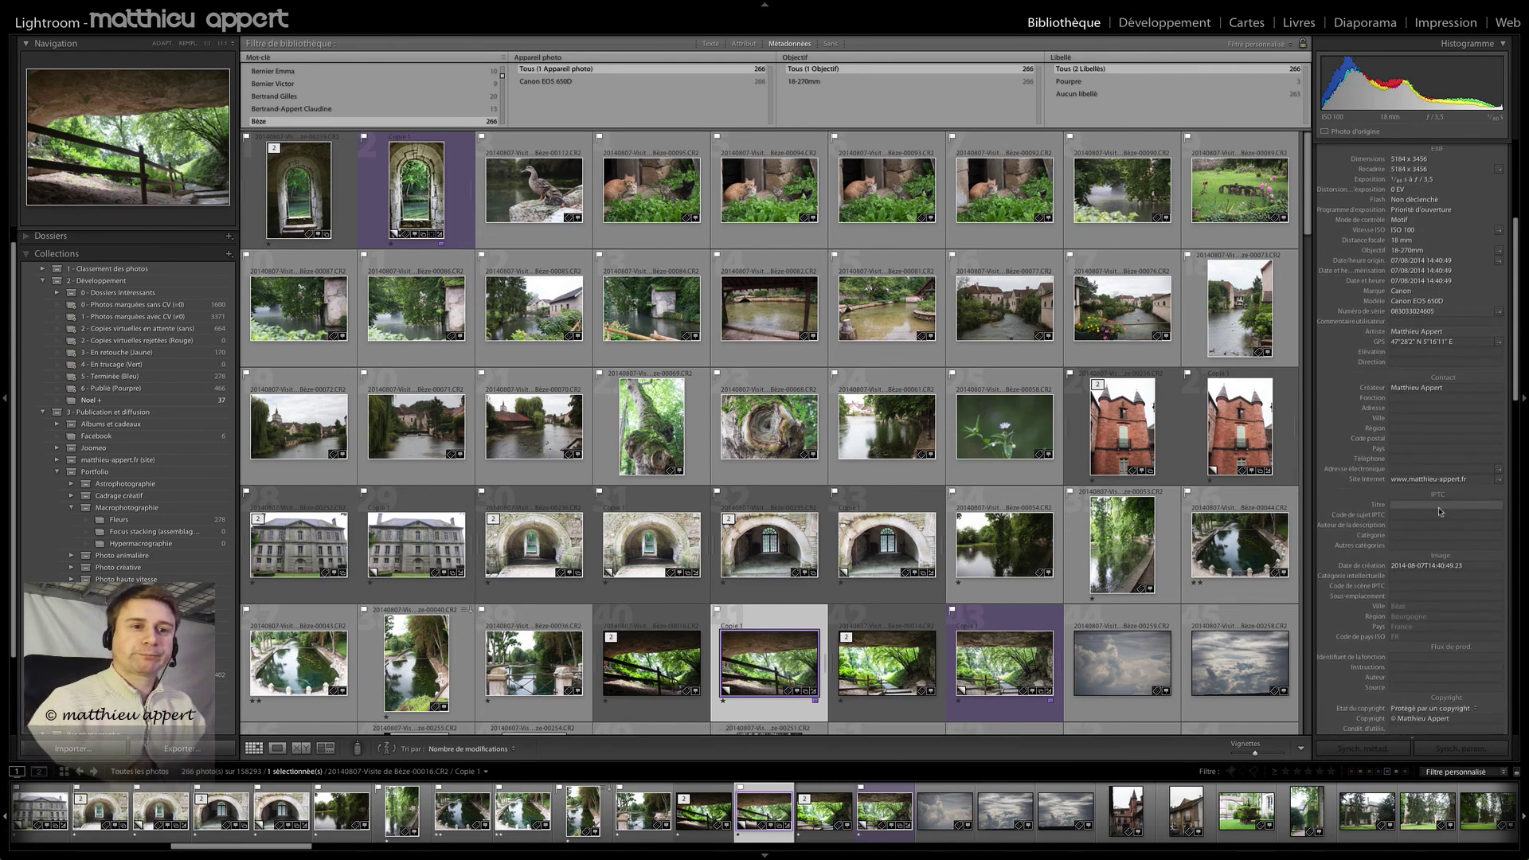
pyautogui.scroll(3, 1488, 211)
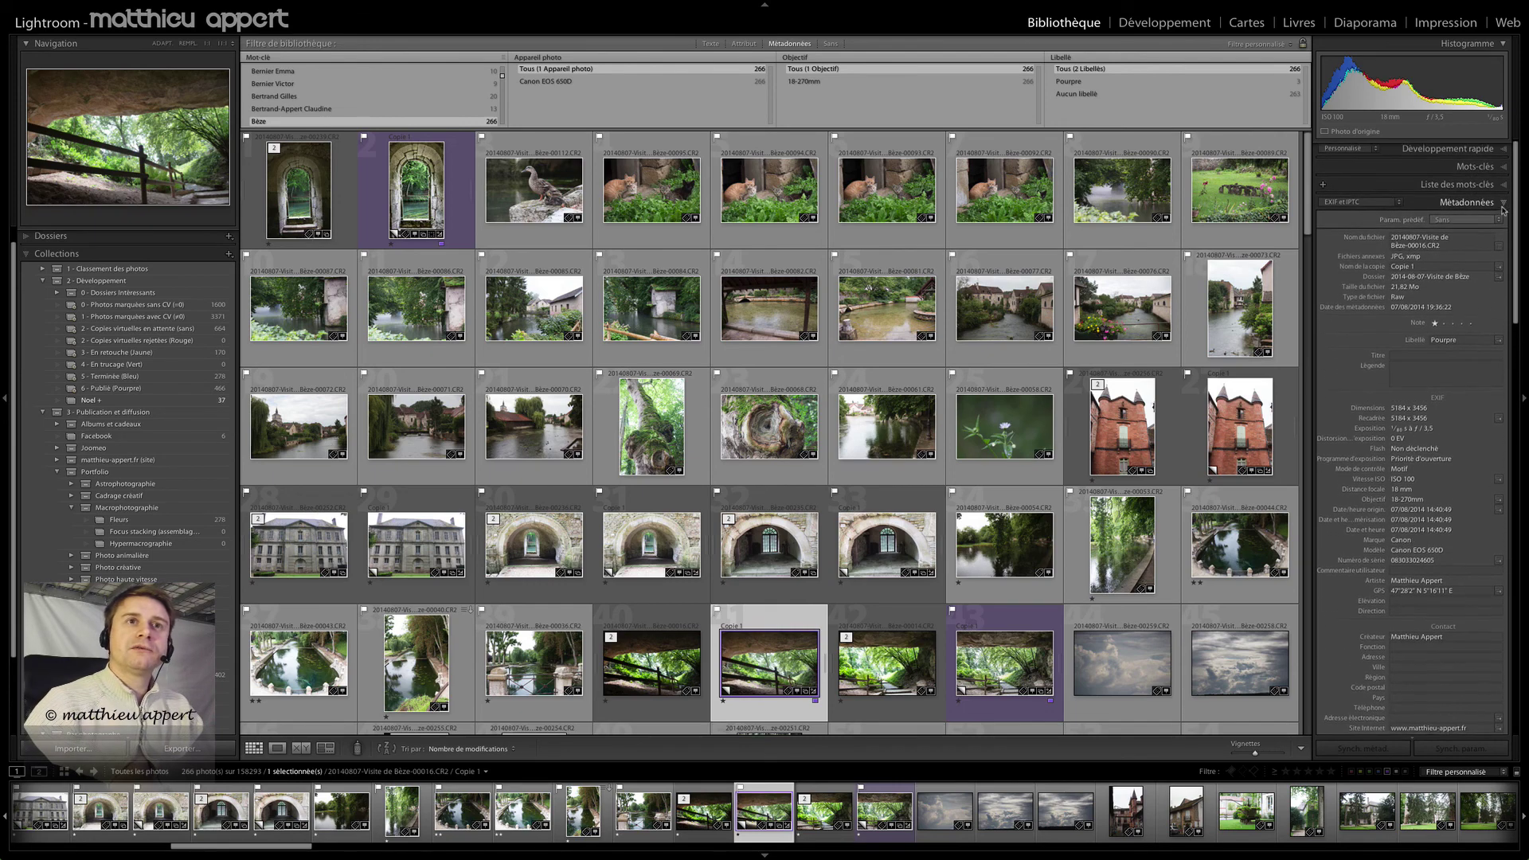
pyautogui.click(1465, 207)
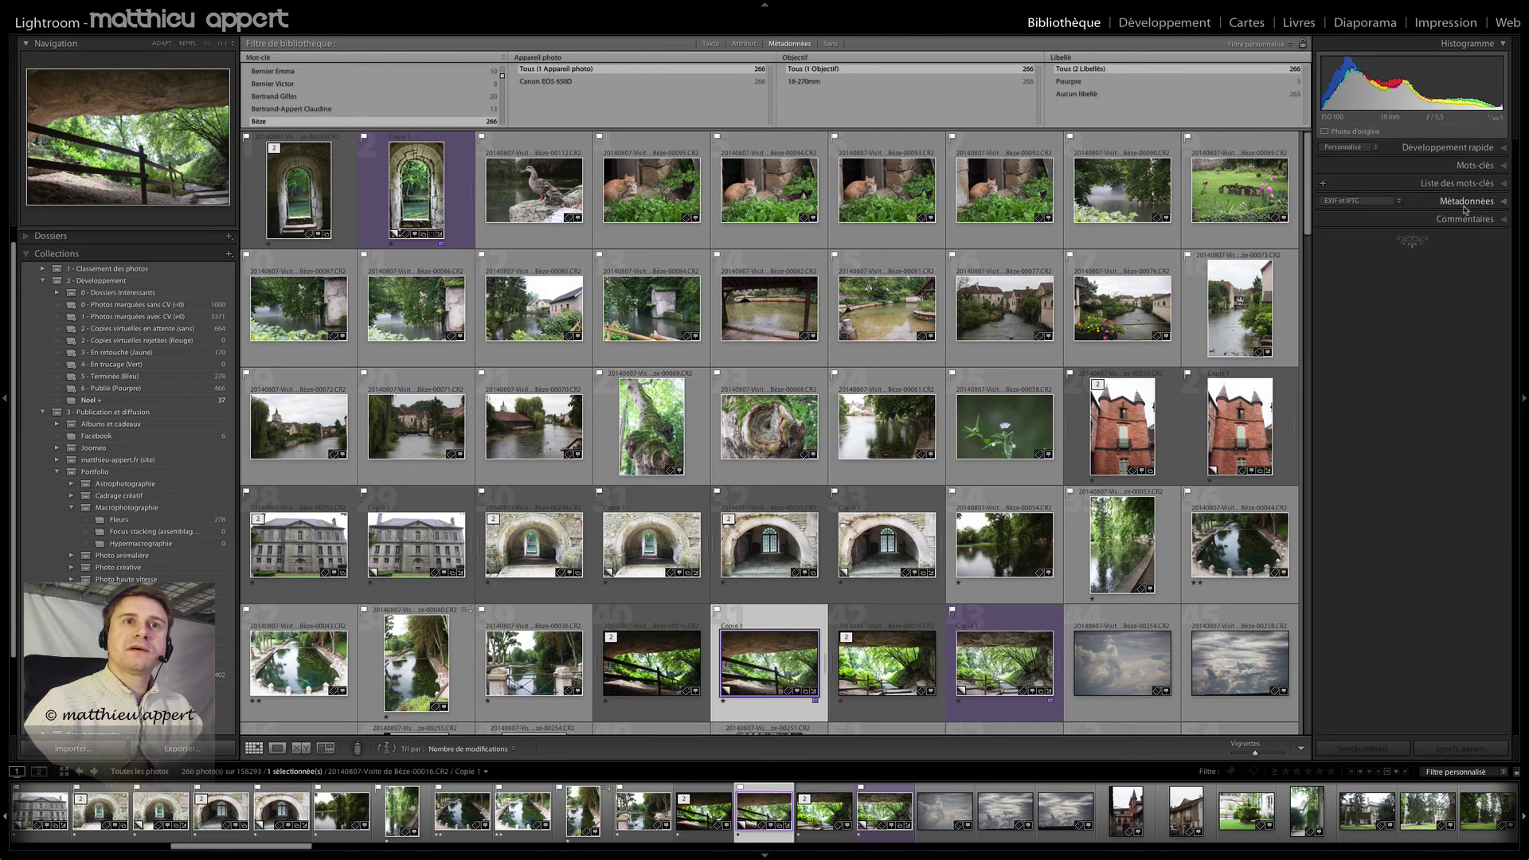
# Hide the Métadonnées panel from its panel group and restore it
pyautogui.rightClick(1383, 299)
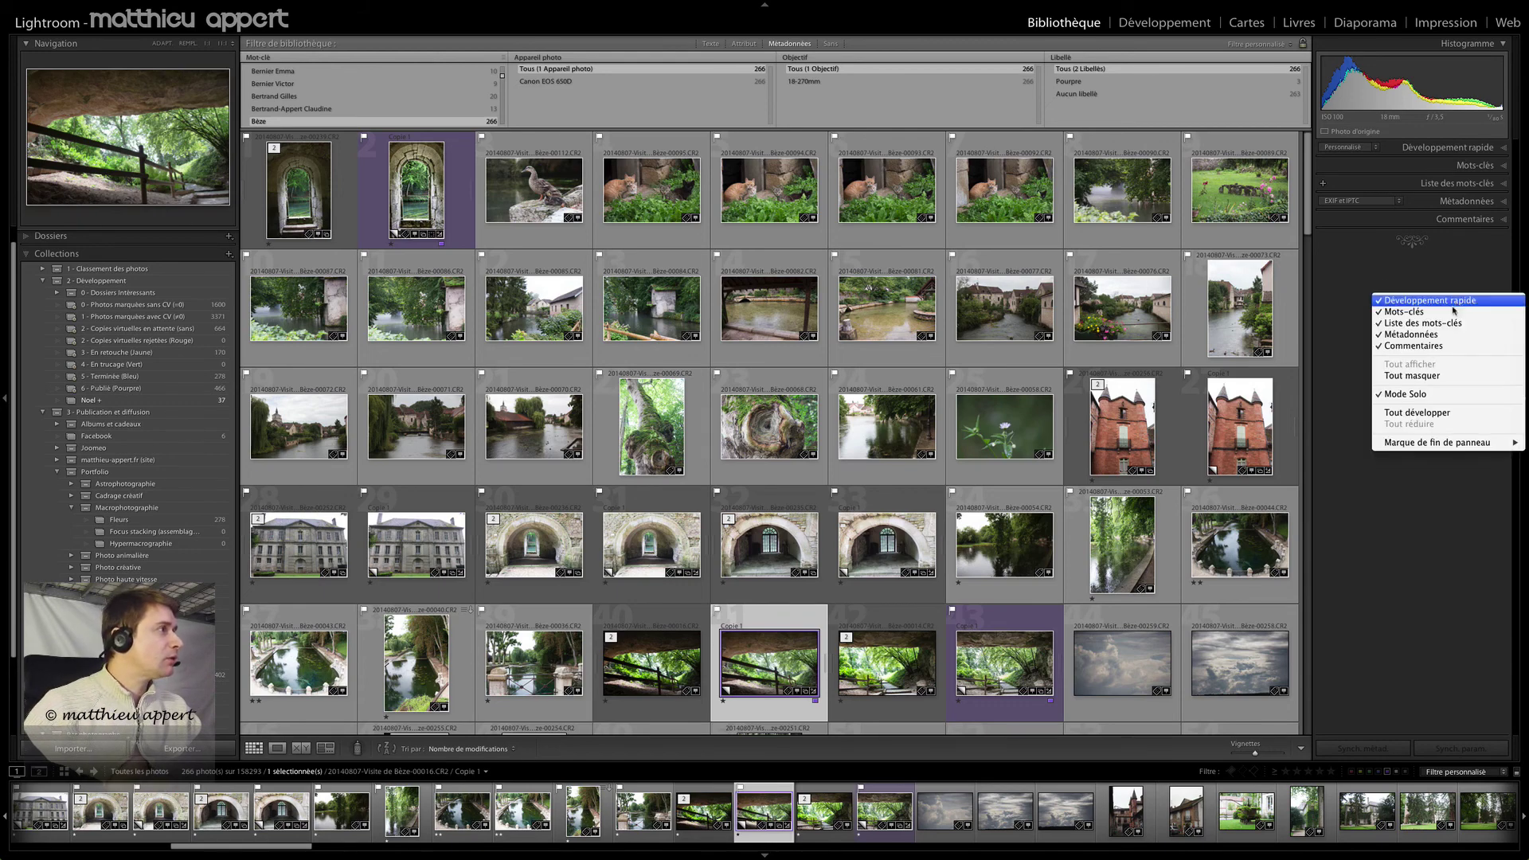
pyautogui.click(1389, 340)
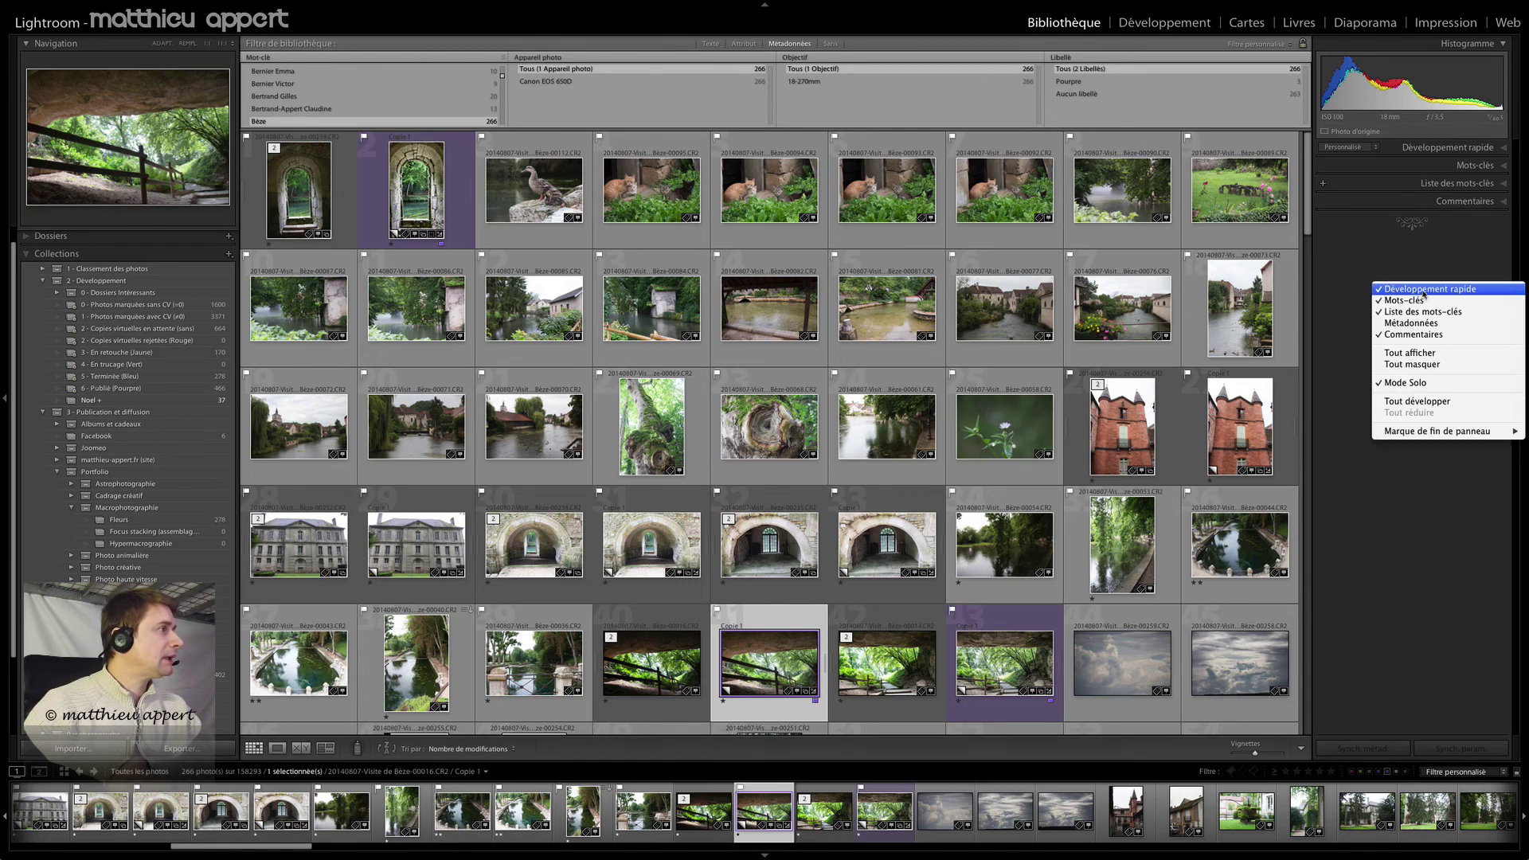
pyautogui.rightClick(1376, 286)
pyautogui.click(1409, 323)
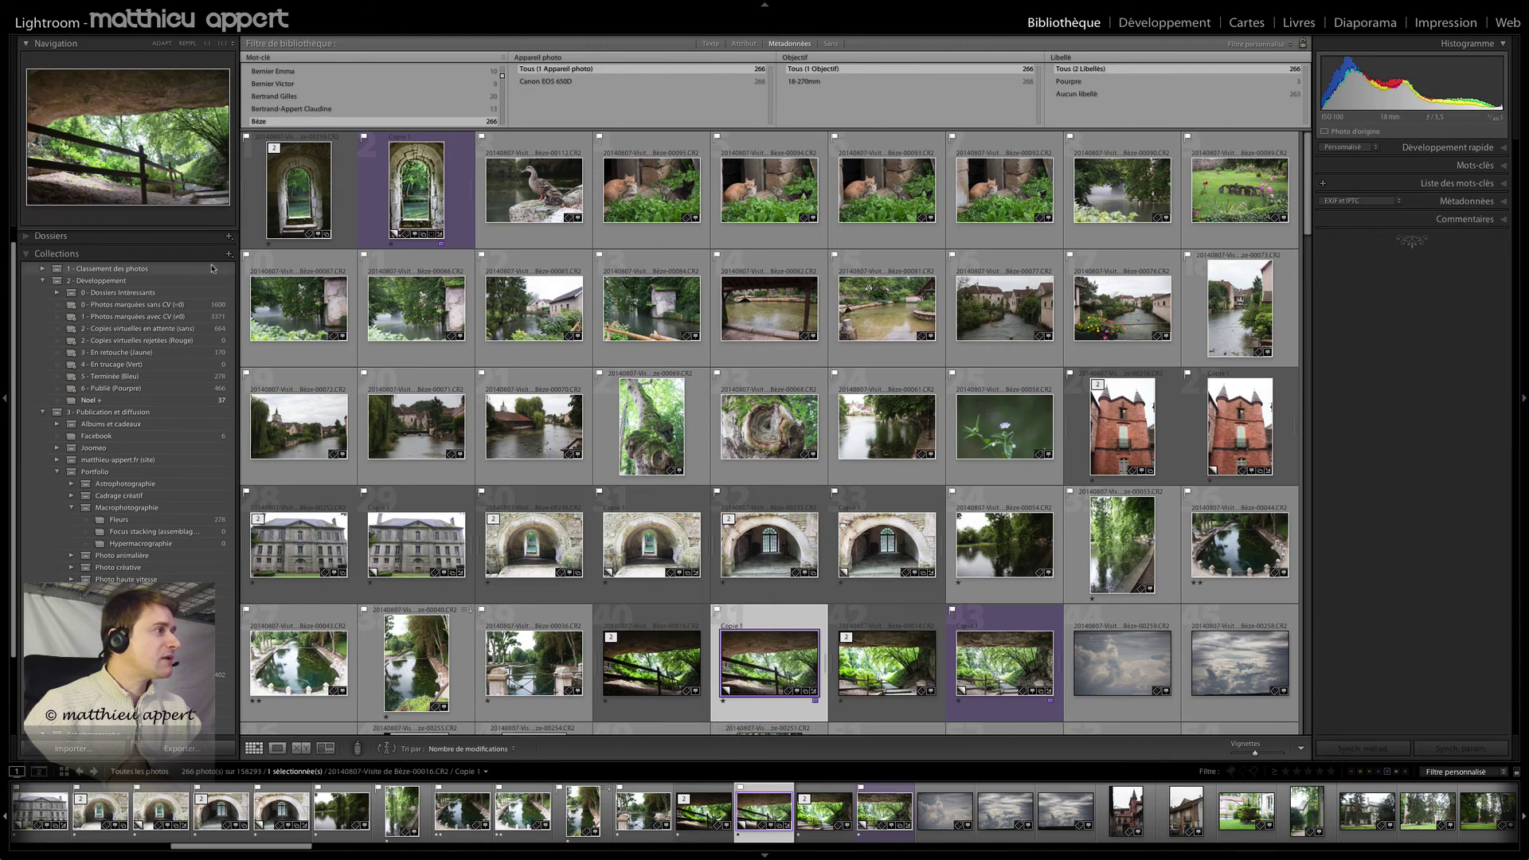
# Collapse the Collections panel, hide it from its panel group and restore it
pyautogui.click(28, 254)
pyautogui.rightClick(79, 417)
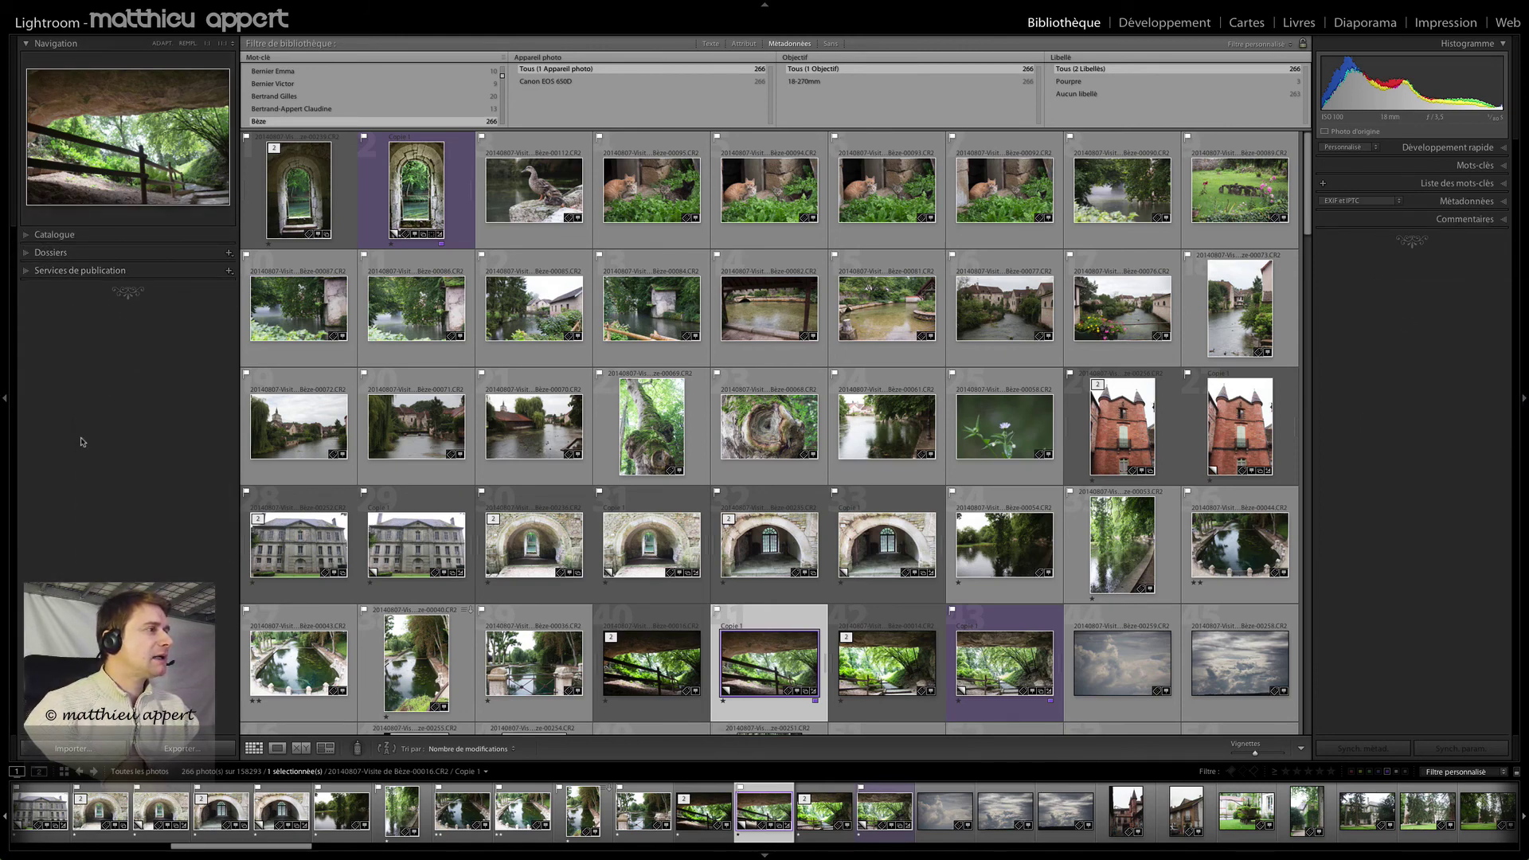
pyautogui.rightClick(81, 442)
pyautogui.click(117, 465)
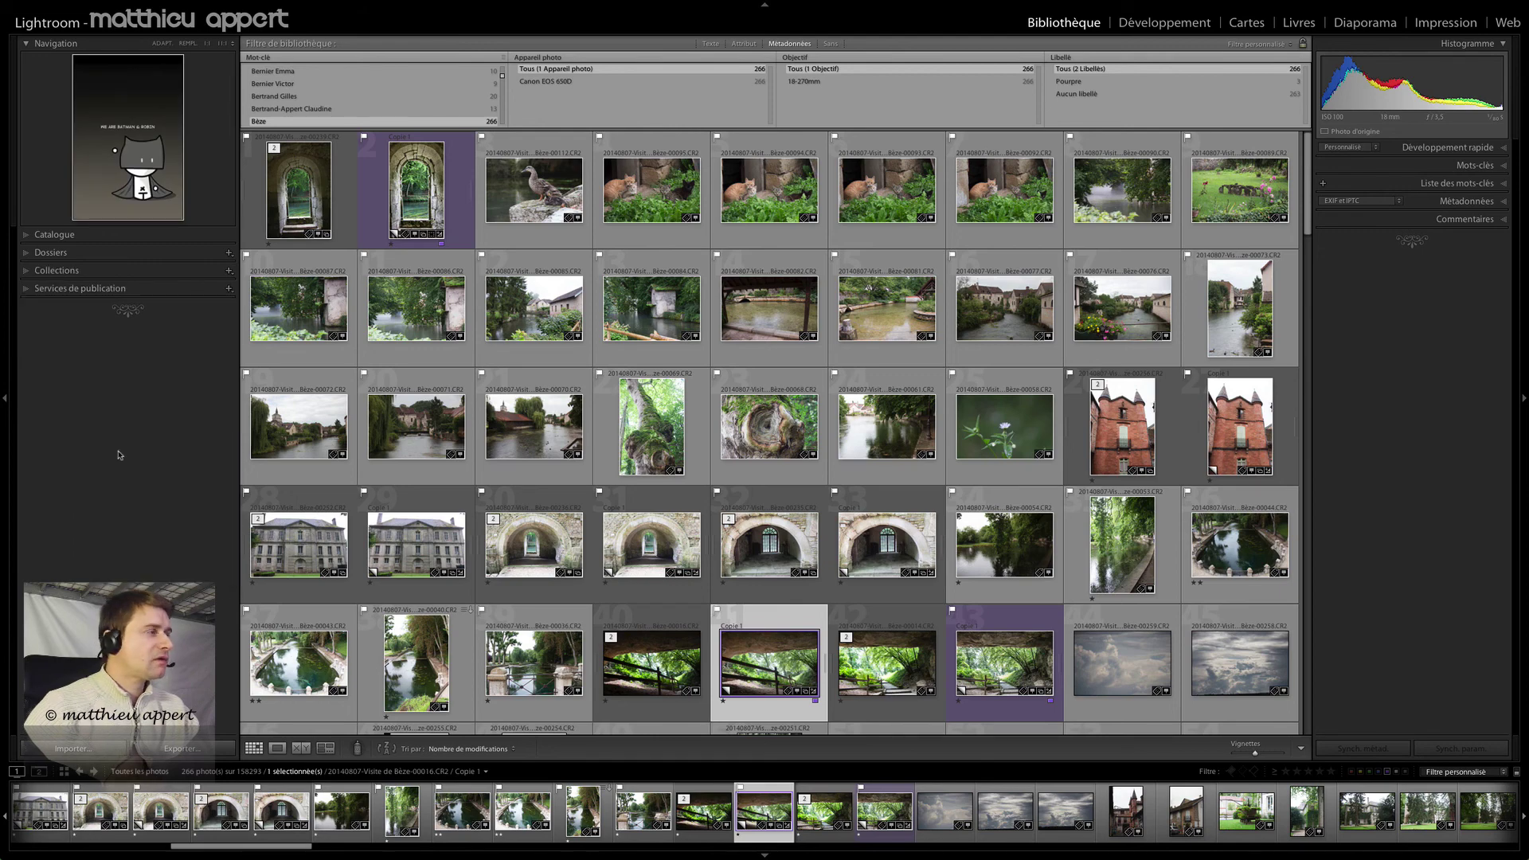
# Turn off Mode Solo for the panel group holding Catalogue, Dossiers, Collections and Services de publication
pyautogui.rightClick(89, 384)
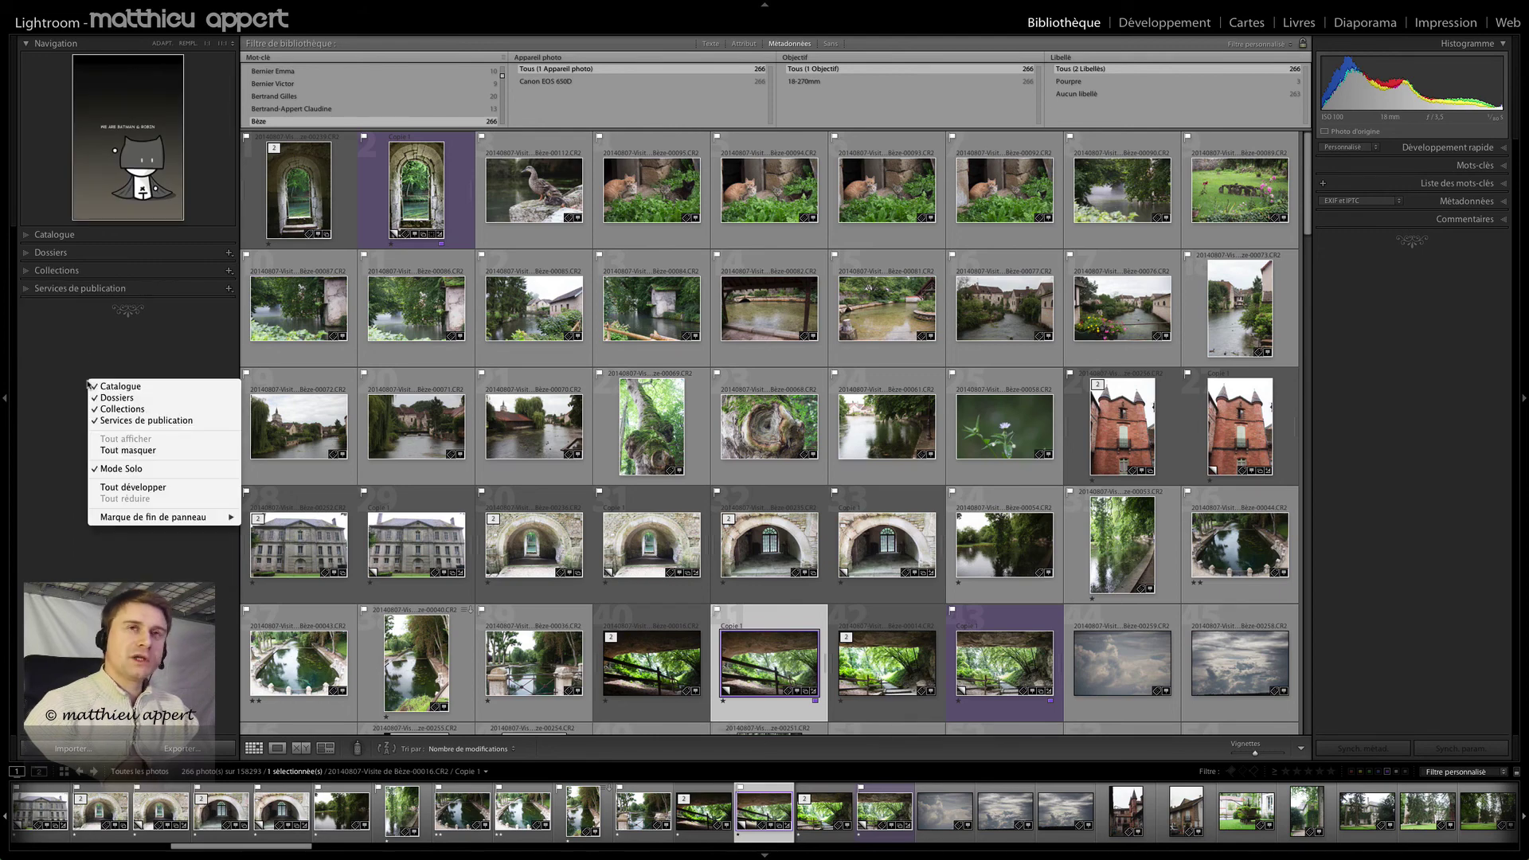
pyautogui.click(102, 470)
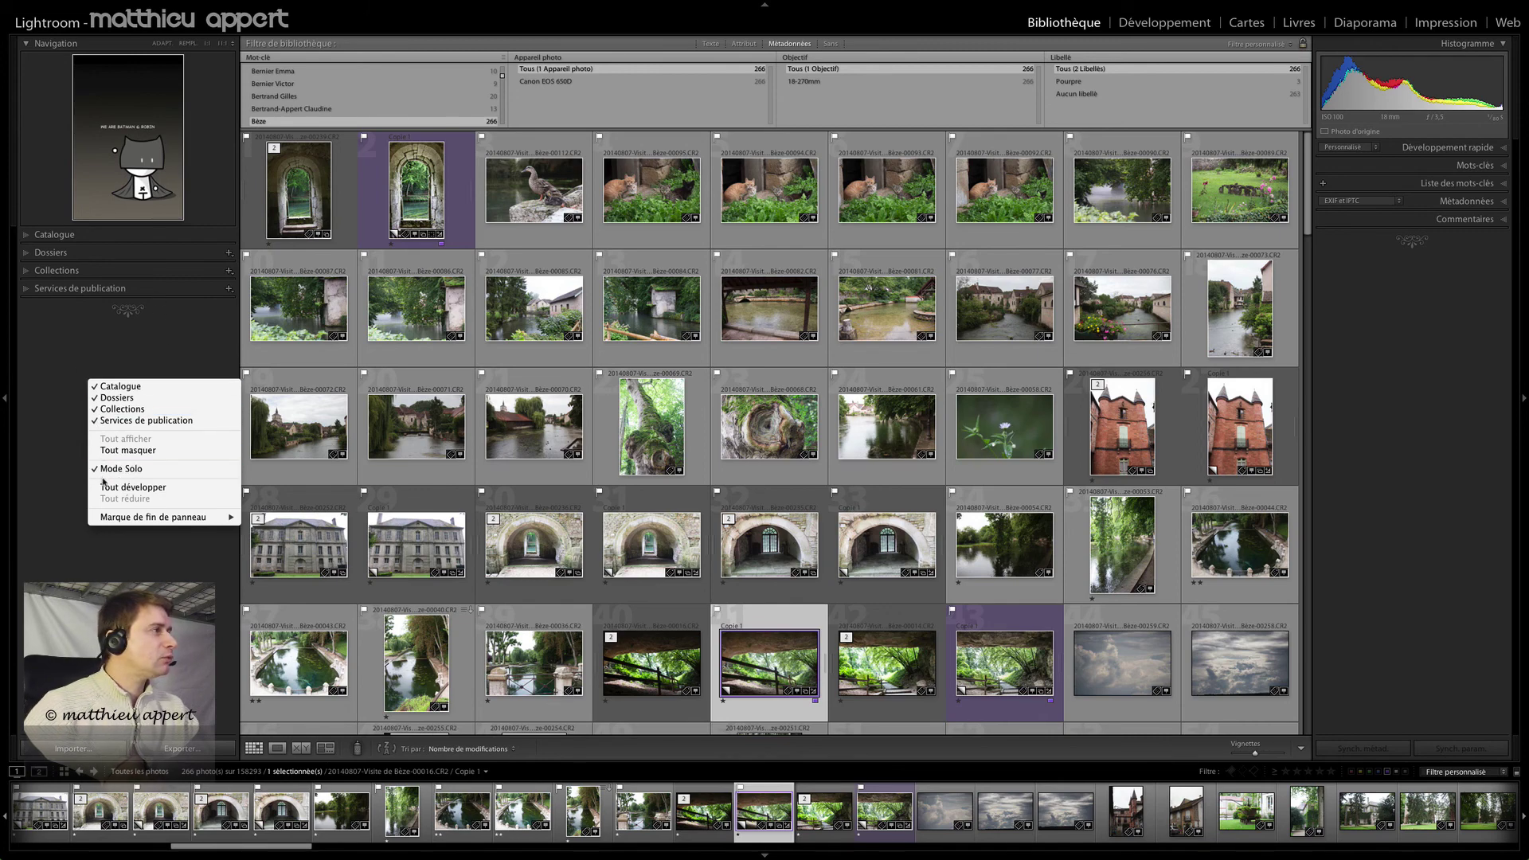
pyautogui.click(106, 473)
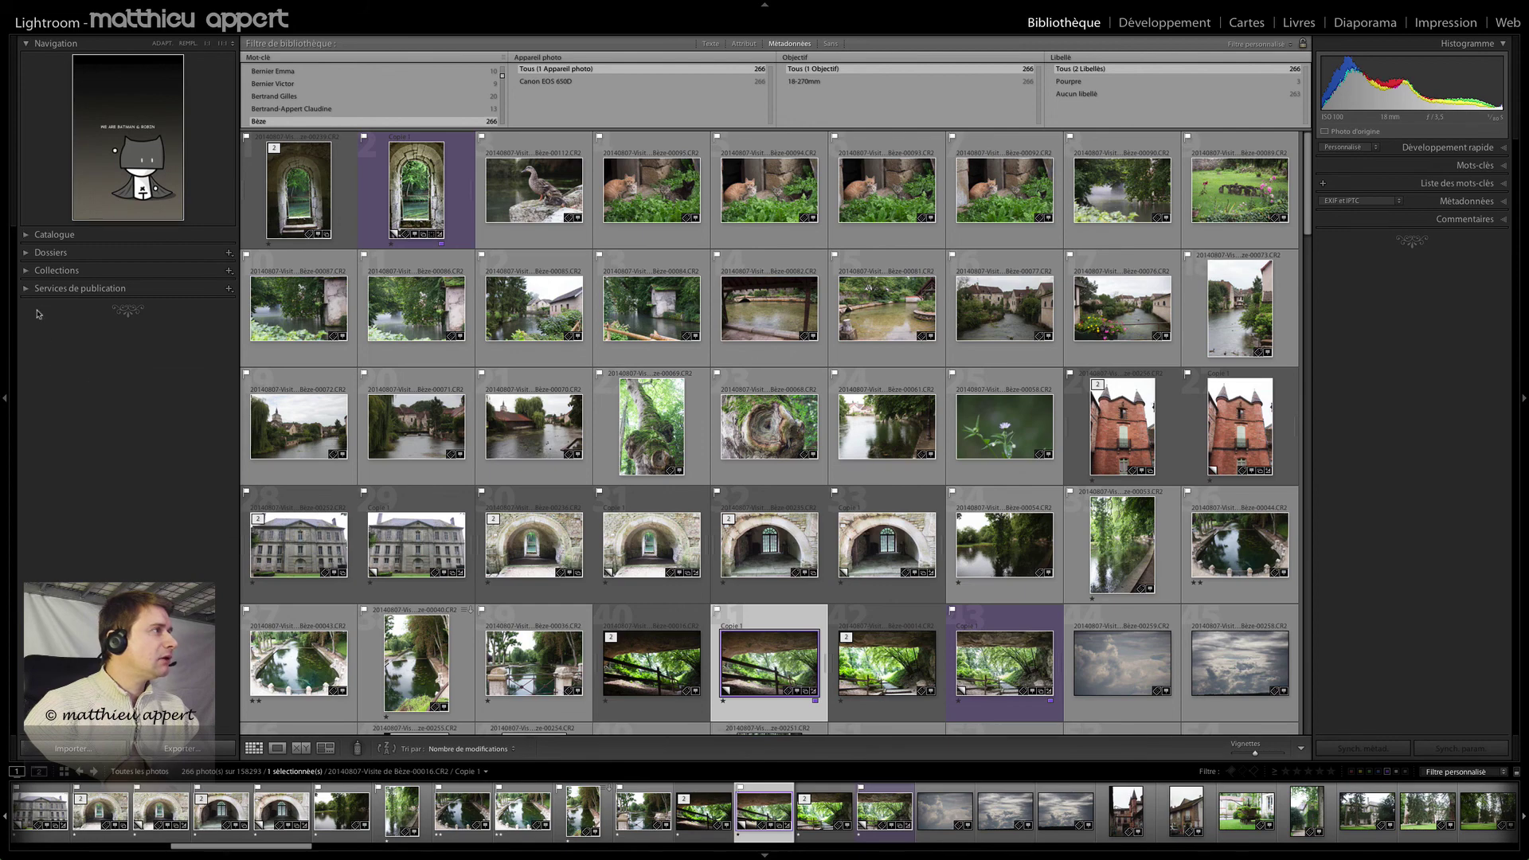
# Expand Collections and Dossiers together and browse through the folders, collections and publish services
pyautogui.click(27, 269)
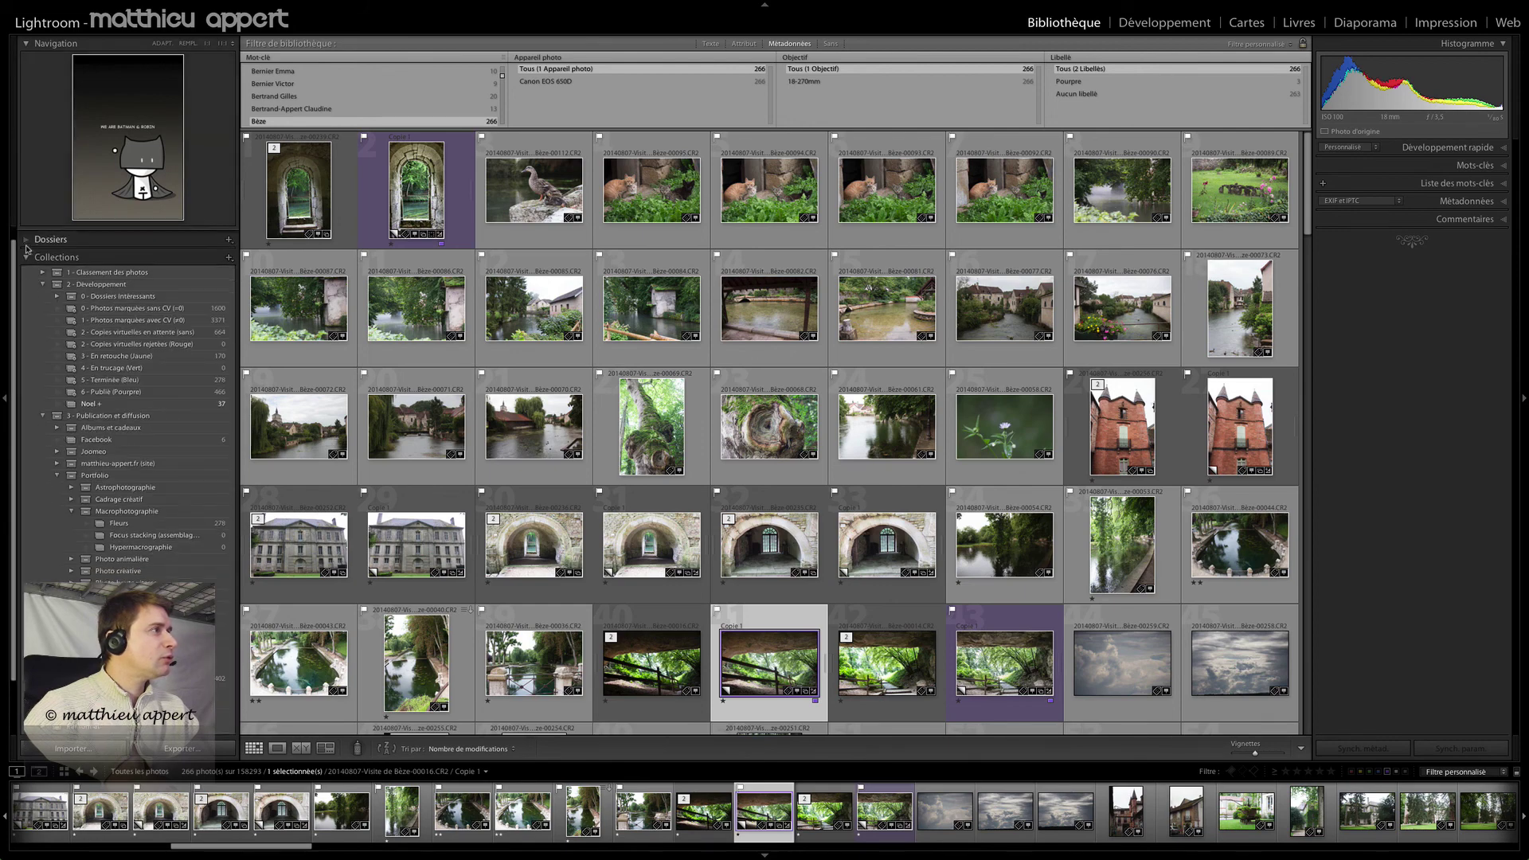
pyautogui.scroll(-1, 36, 287)
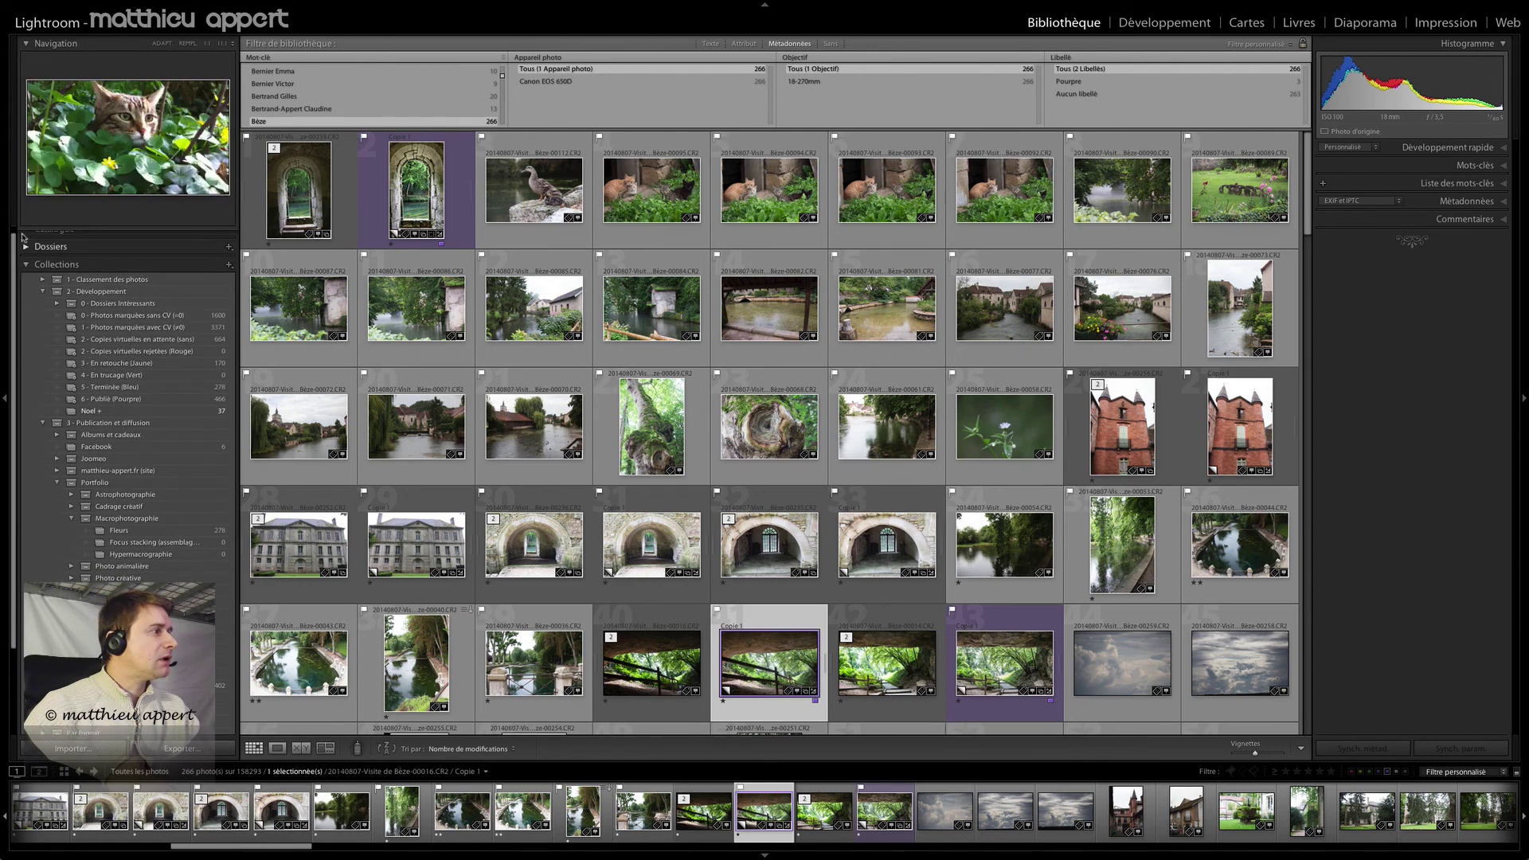
pyautogui.click(27, 237)
pyautogui.scroll(3, 36, 255)
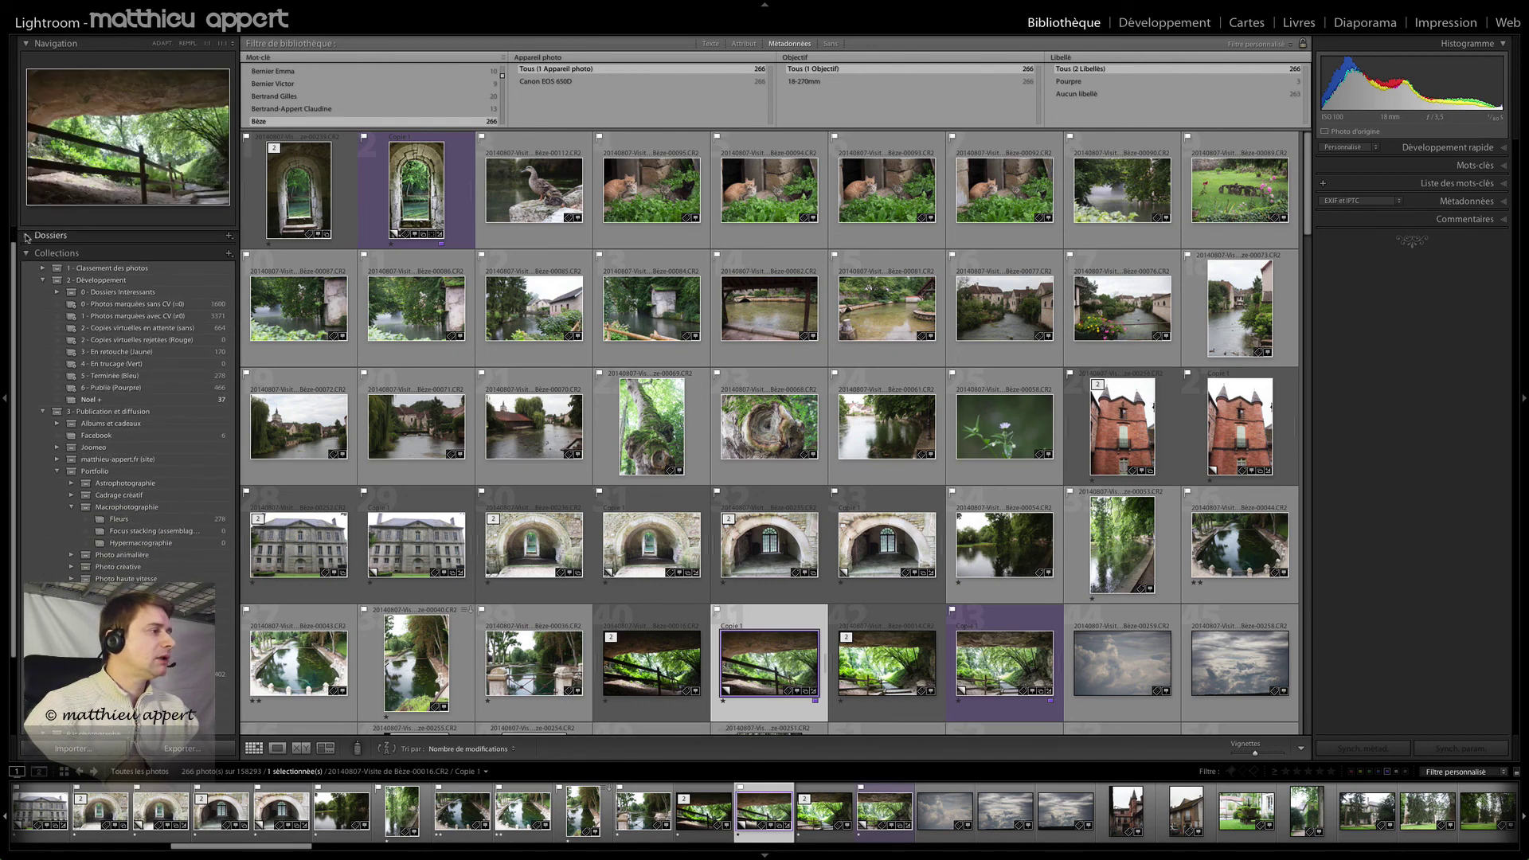
pyautogui.scroll(-10, 44, 265)
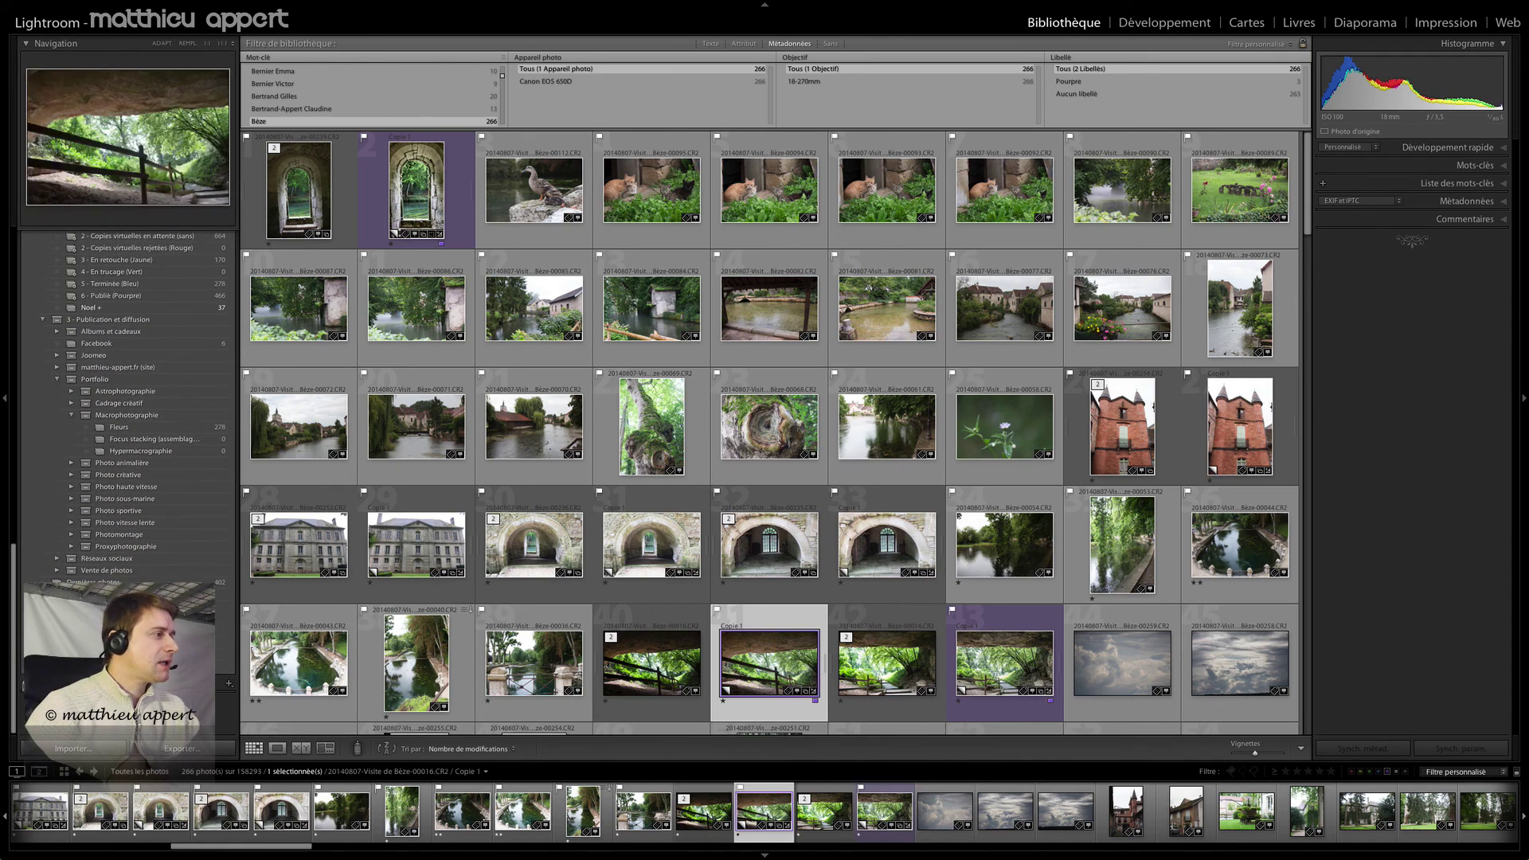
pyautogui.scroll(-8, 119, 478)
pyautogui.scroll(15, 114, 386)
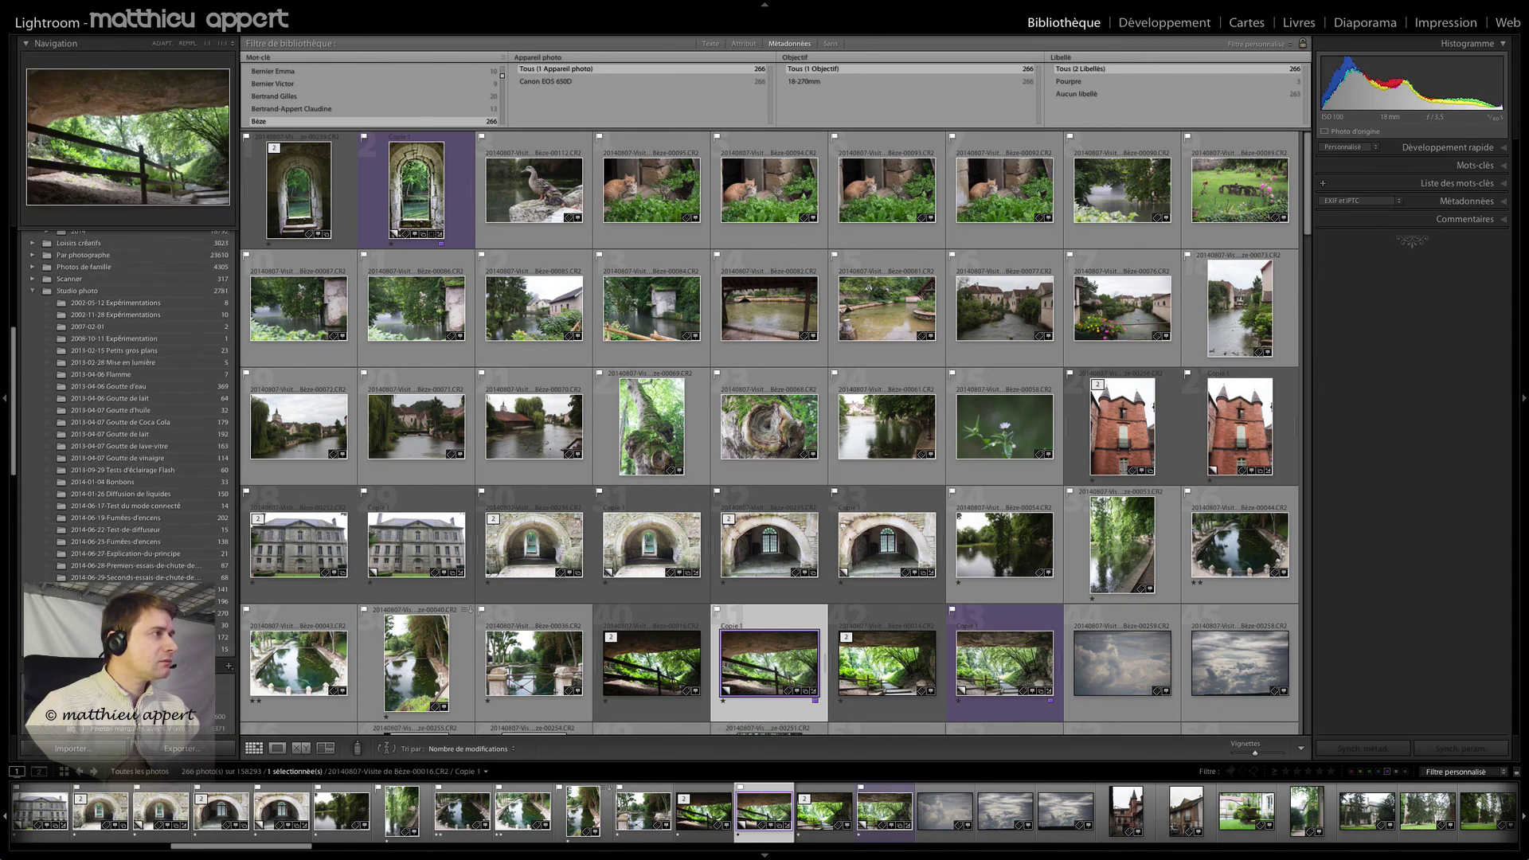
pyautogui.scroll(-15, 114, 386)
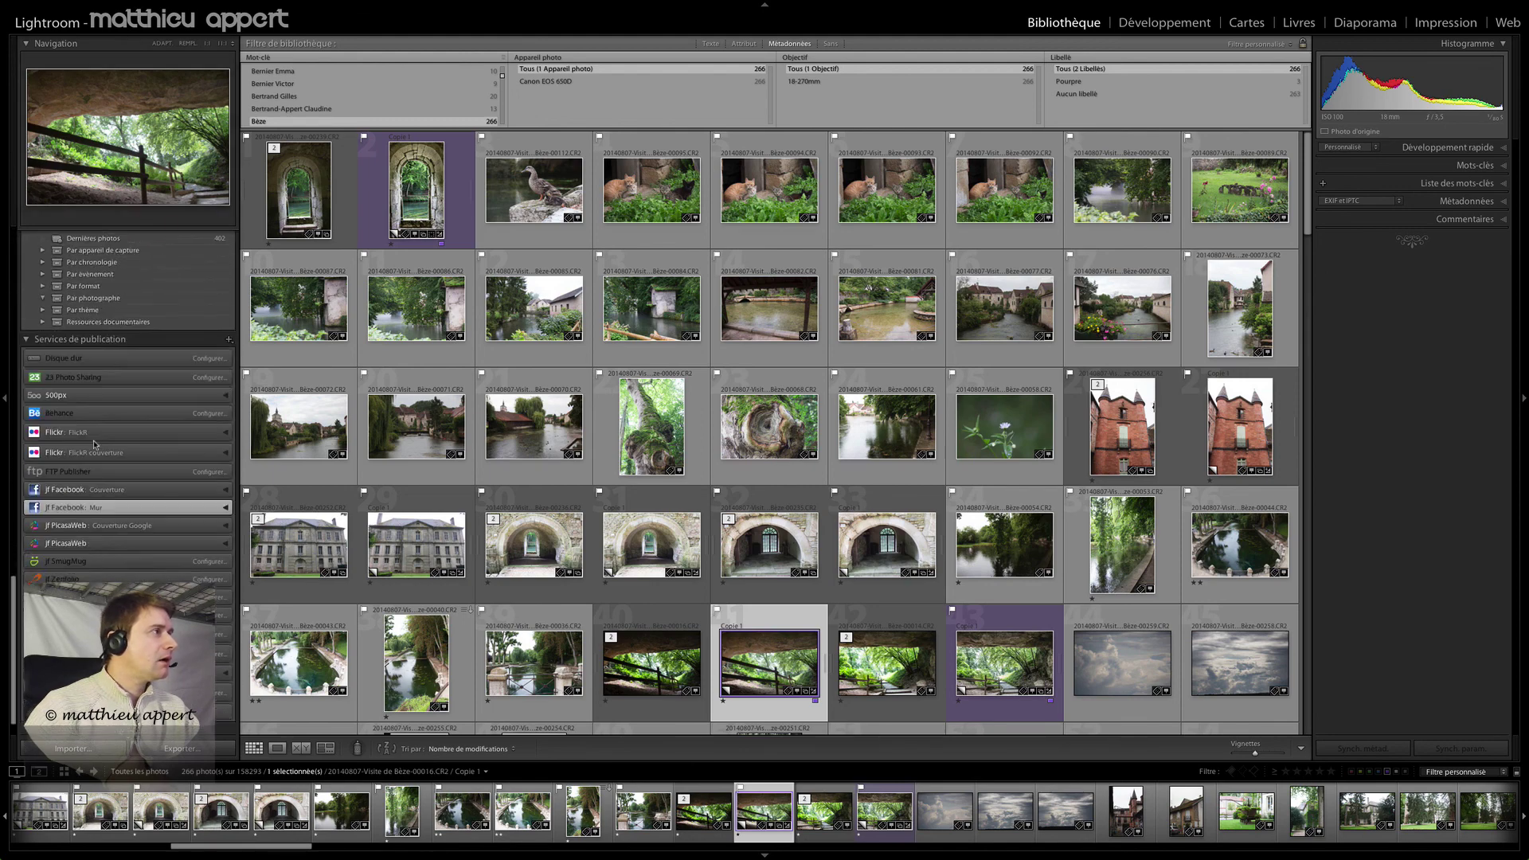
# Turn on Mode Solo for the panel group holding Catalogue, Dossiers, Collections and Services de publication, and try it by expanding Dossiers, then Catalogue
pyautogui.rightClick(184, 714)
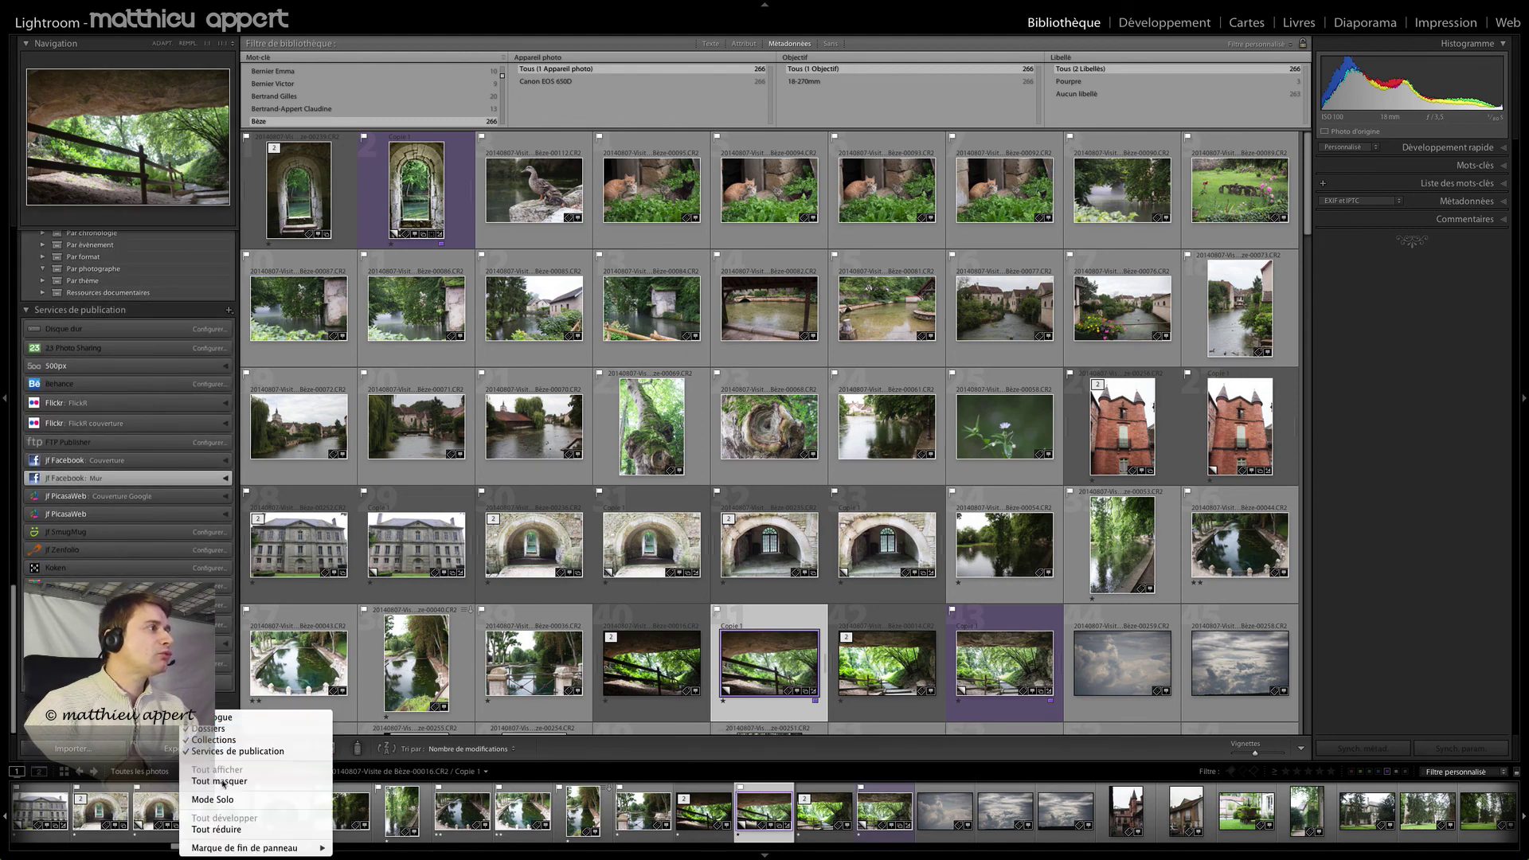
pyautogui.click(213, 799)
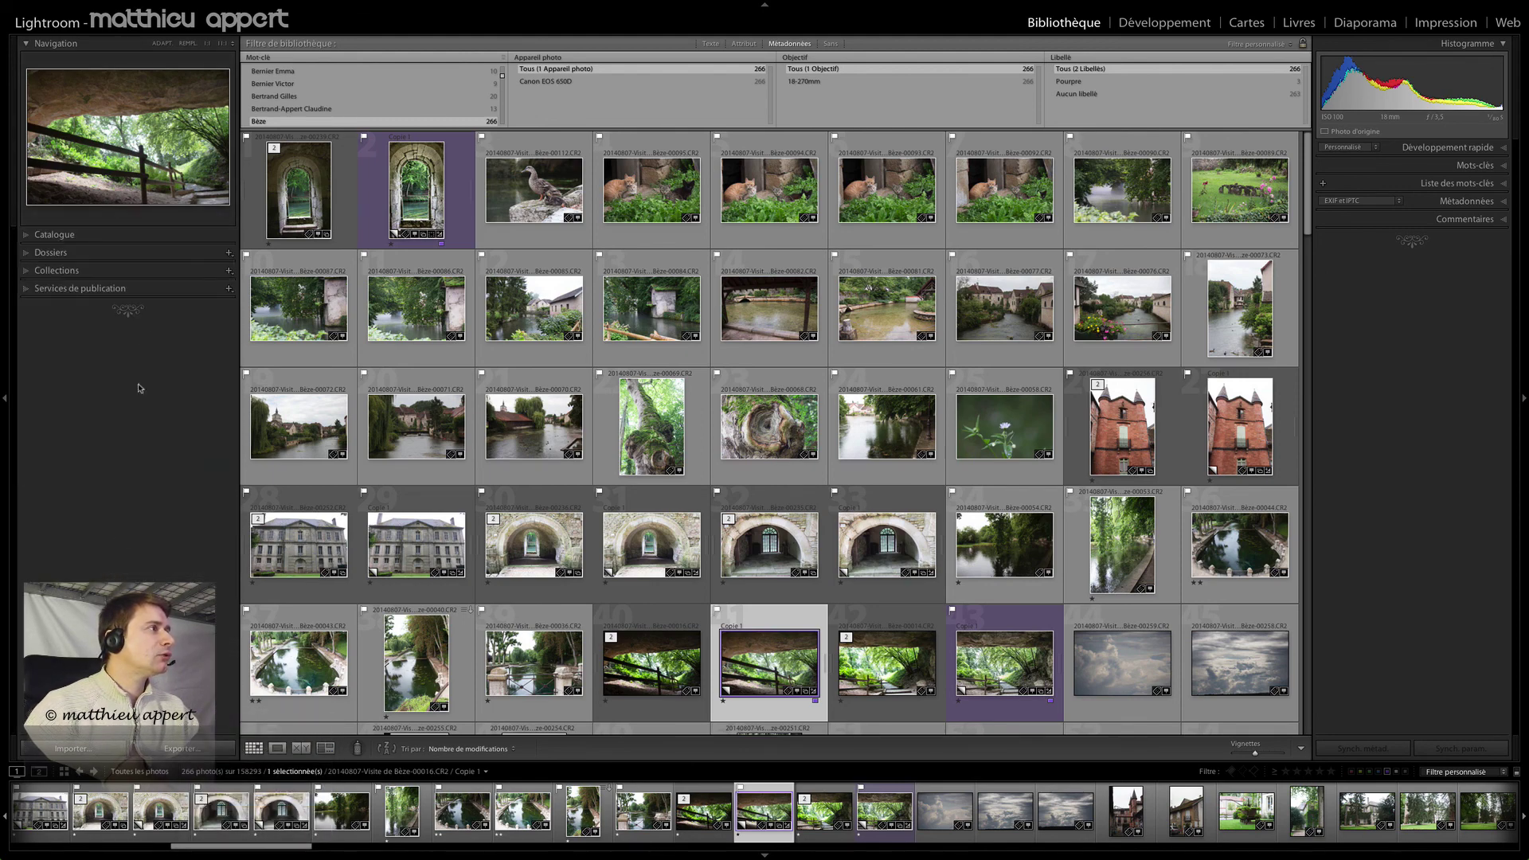
pyautogui.click(28, 253)
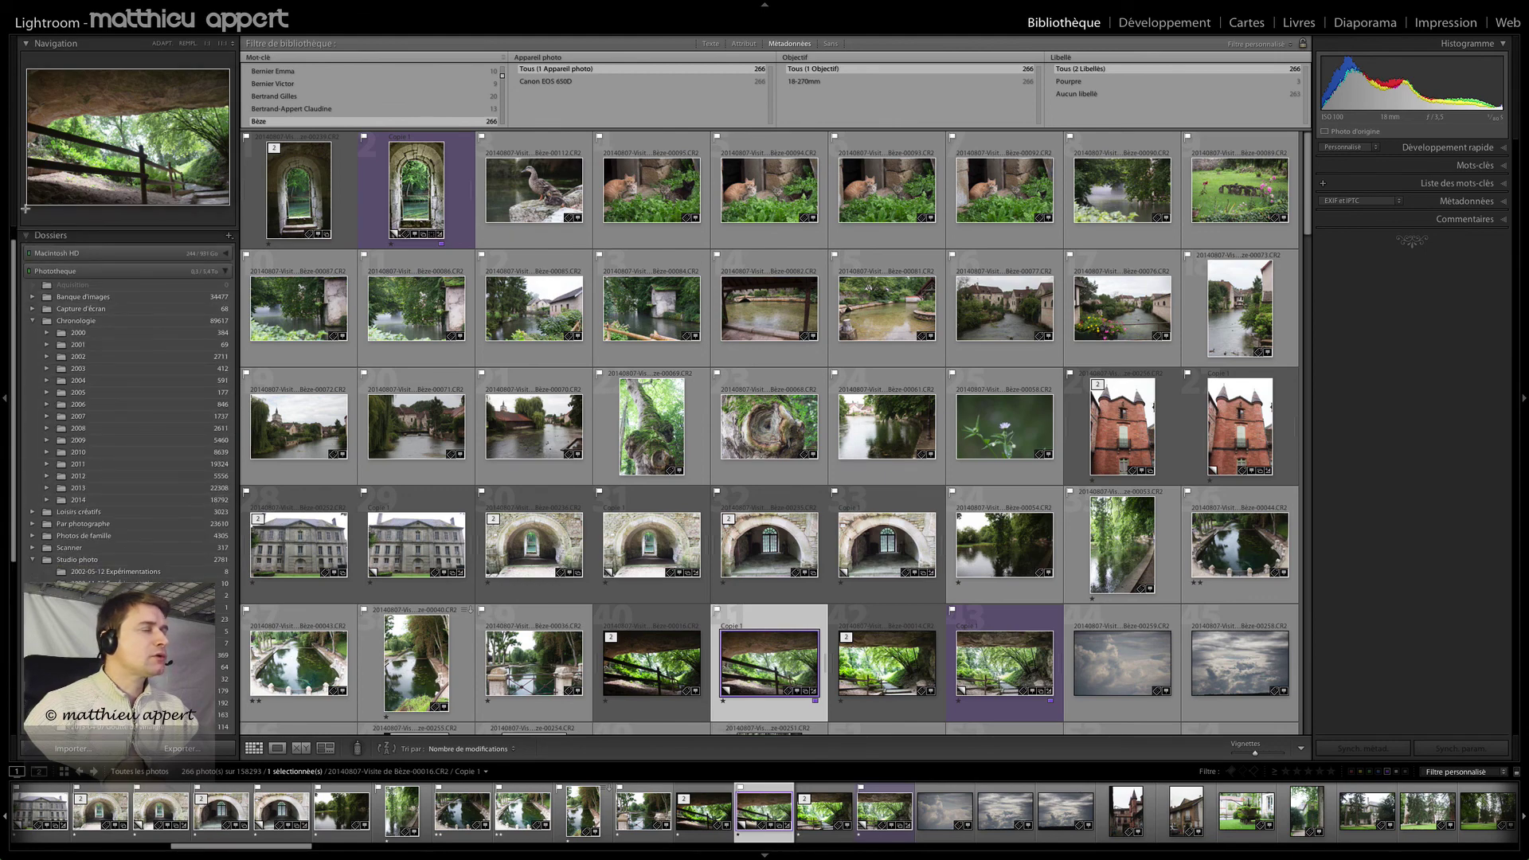
pyautogui.scroll(1, 27, 239)
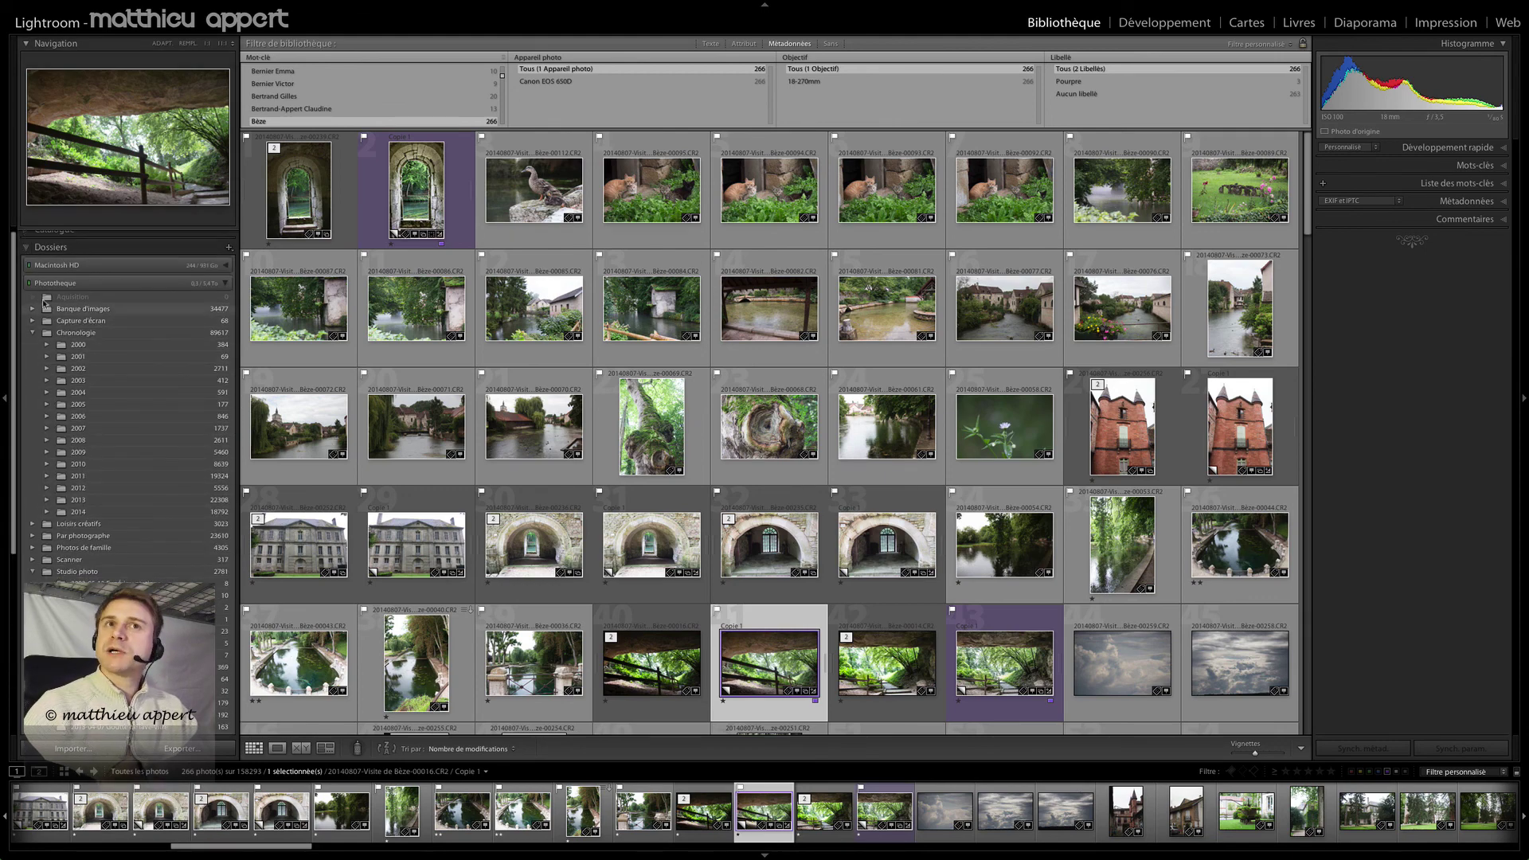
pyautogui.click(26, 236)
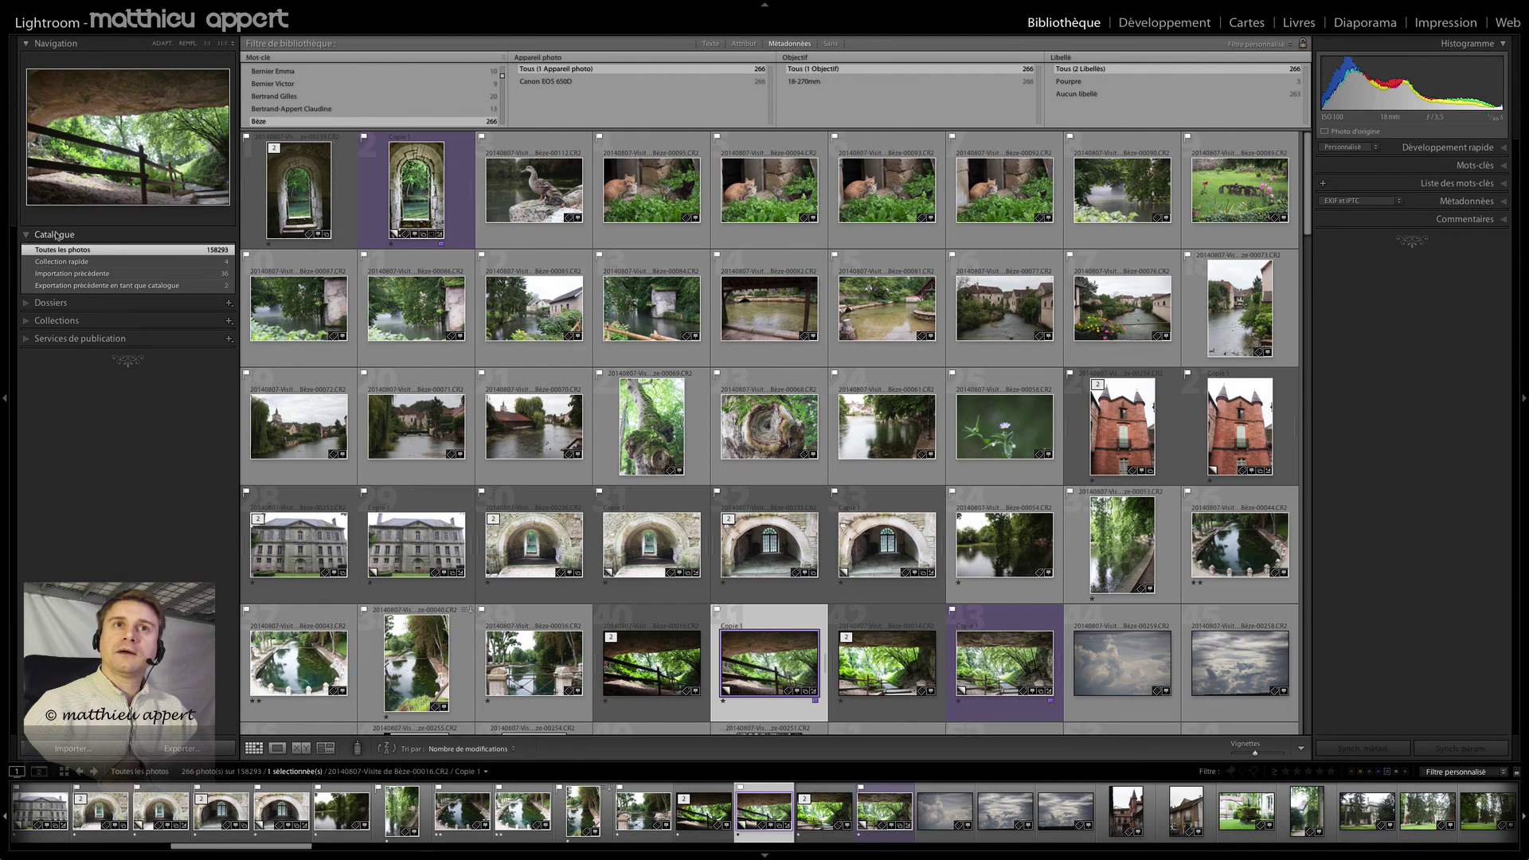
# Expand and collapse the Liste des mots-clés panel, and do the same with the Métadonnées panel
pyautogui.click(1501, 183)
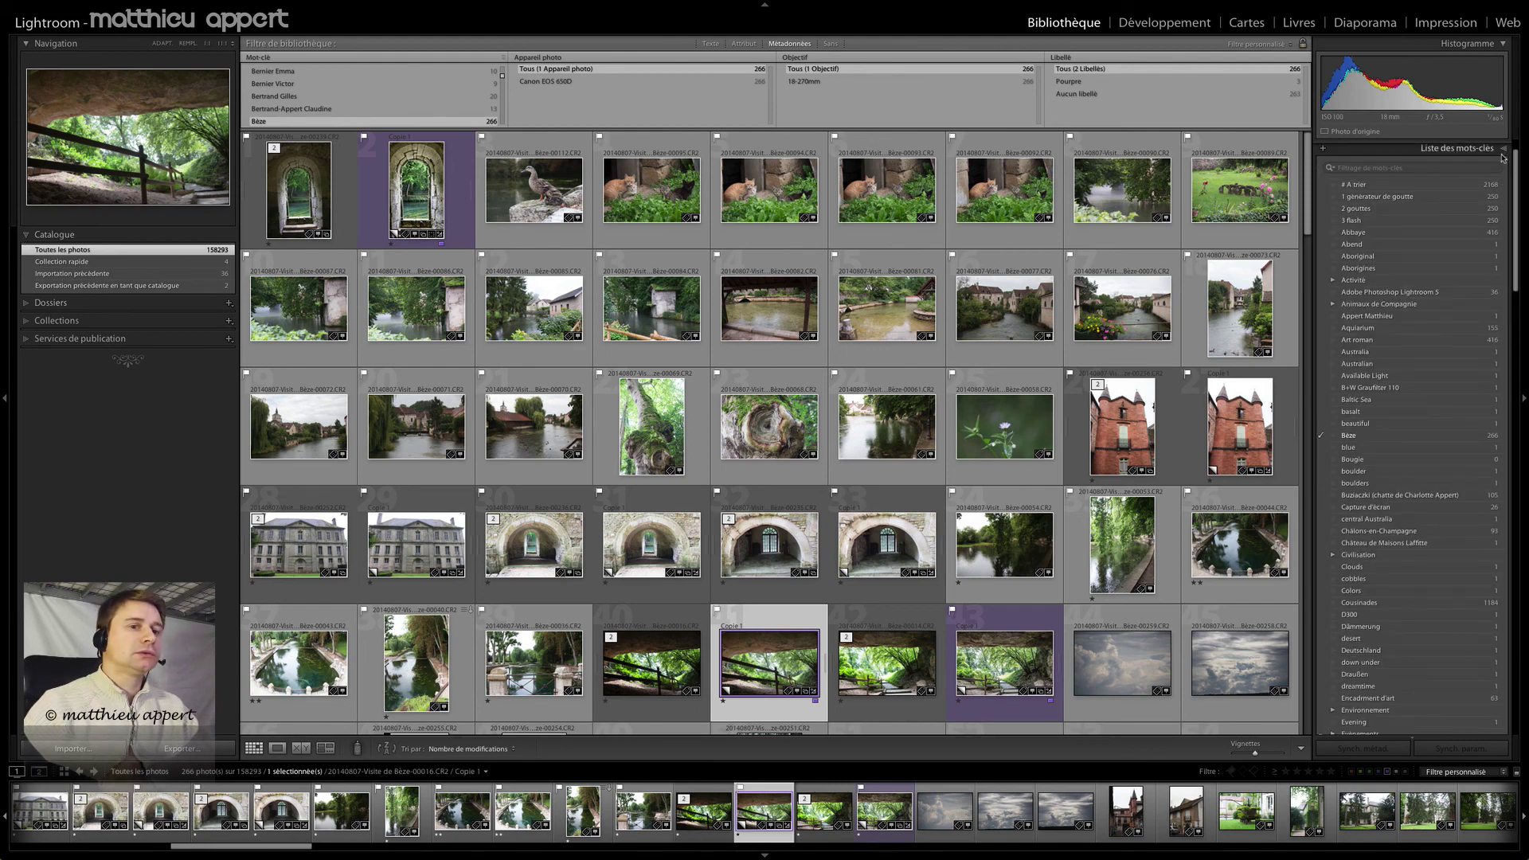
pyautogui.click(1502, 150)
pyautogui.click(1495, 202)
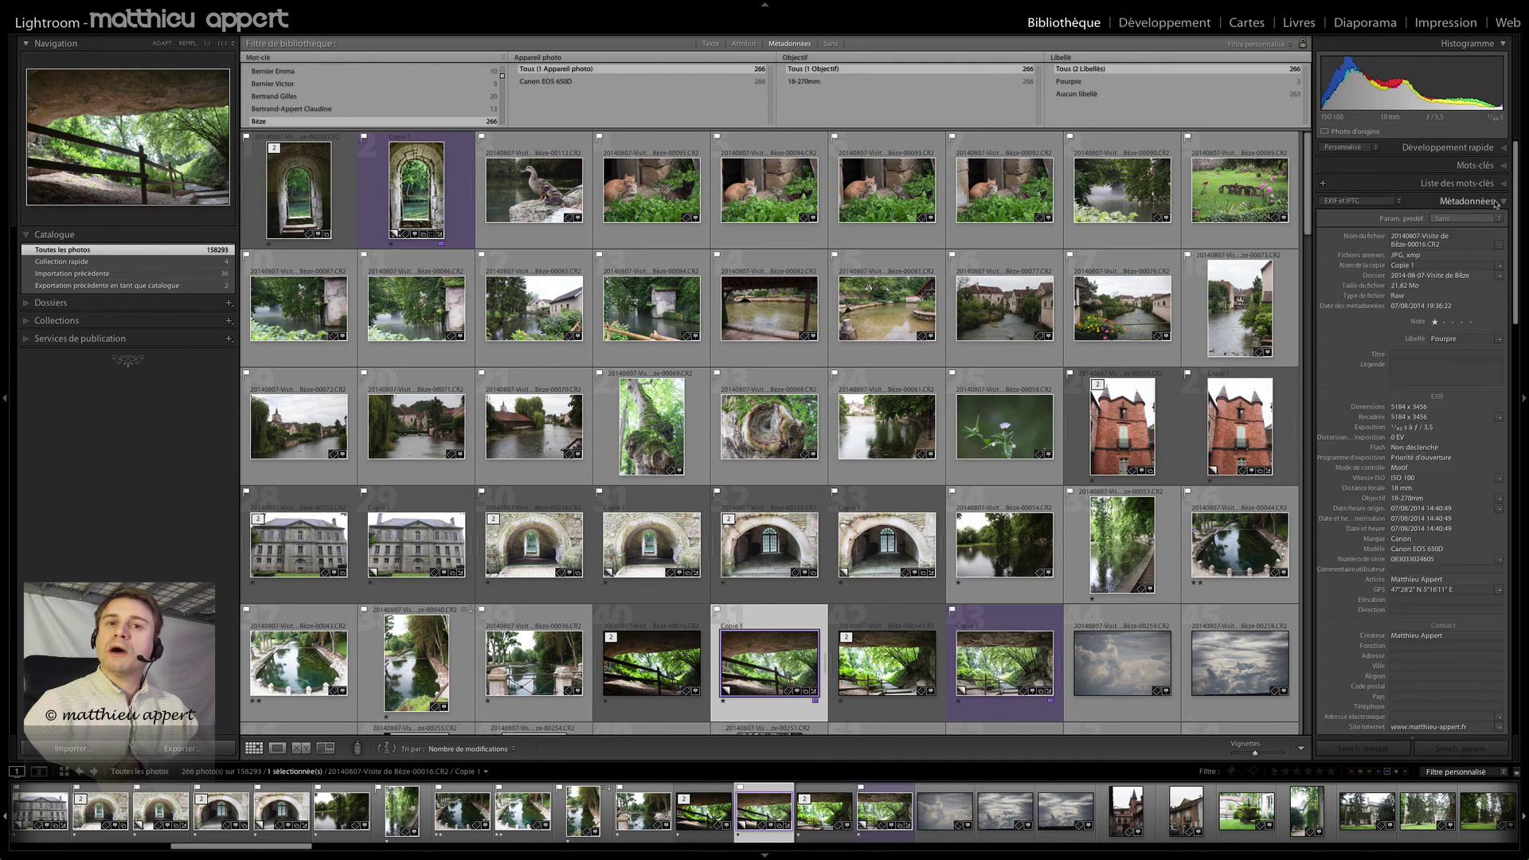
pyautogui.click(1495, 202)
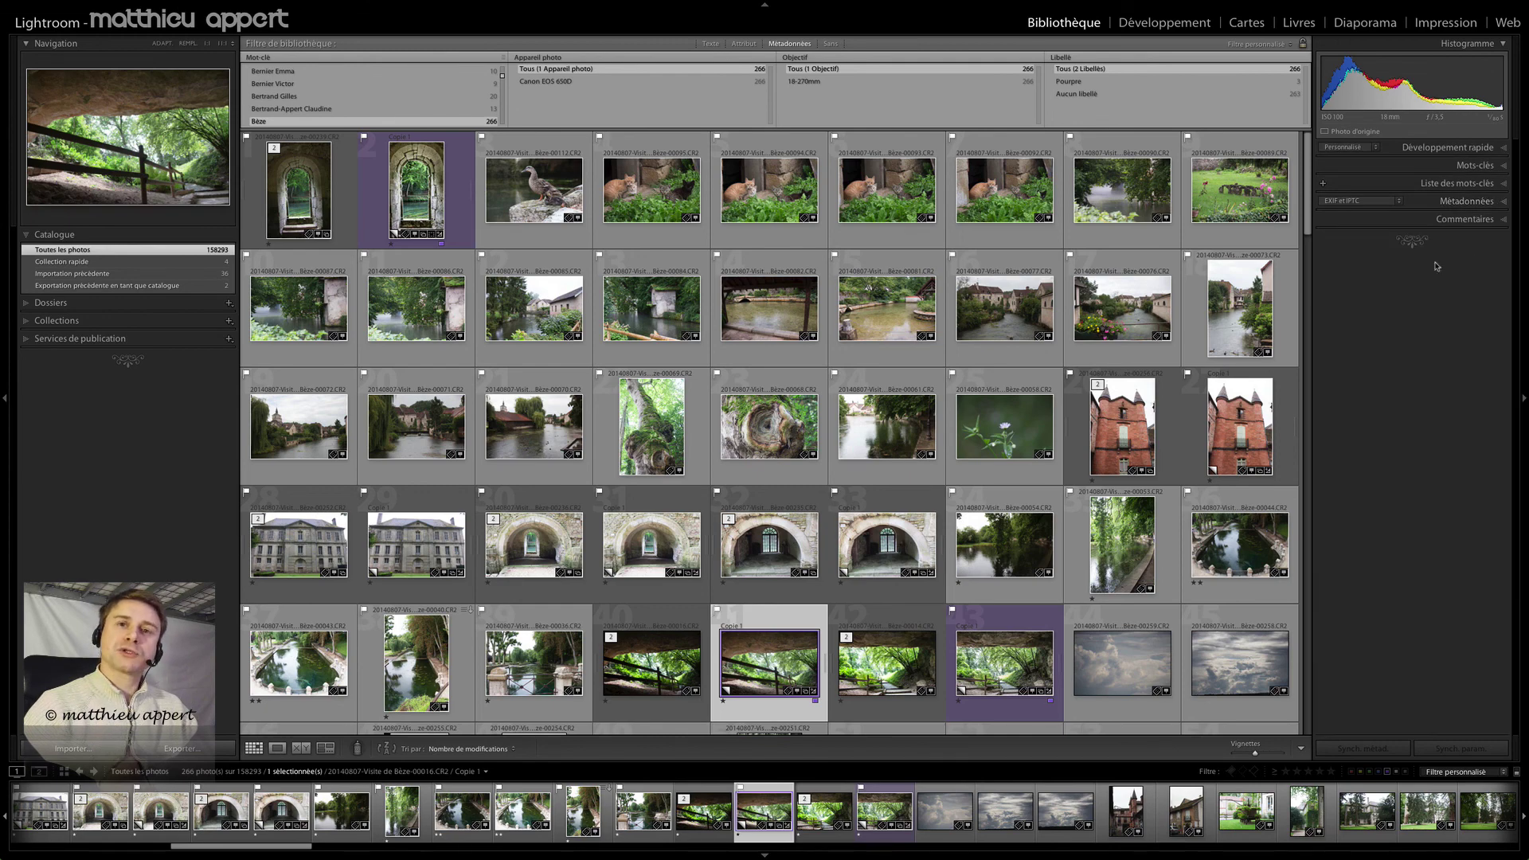